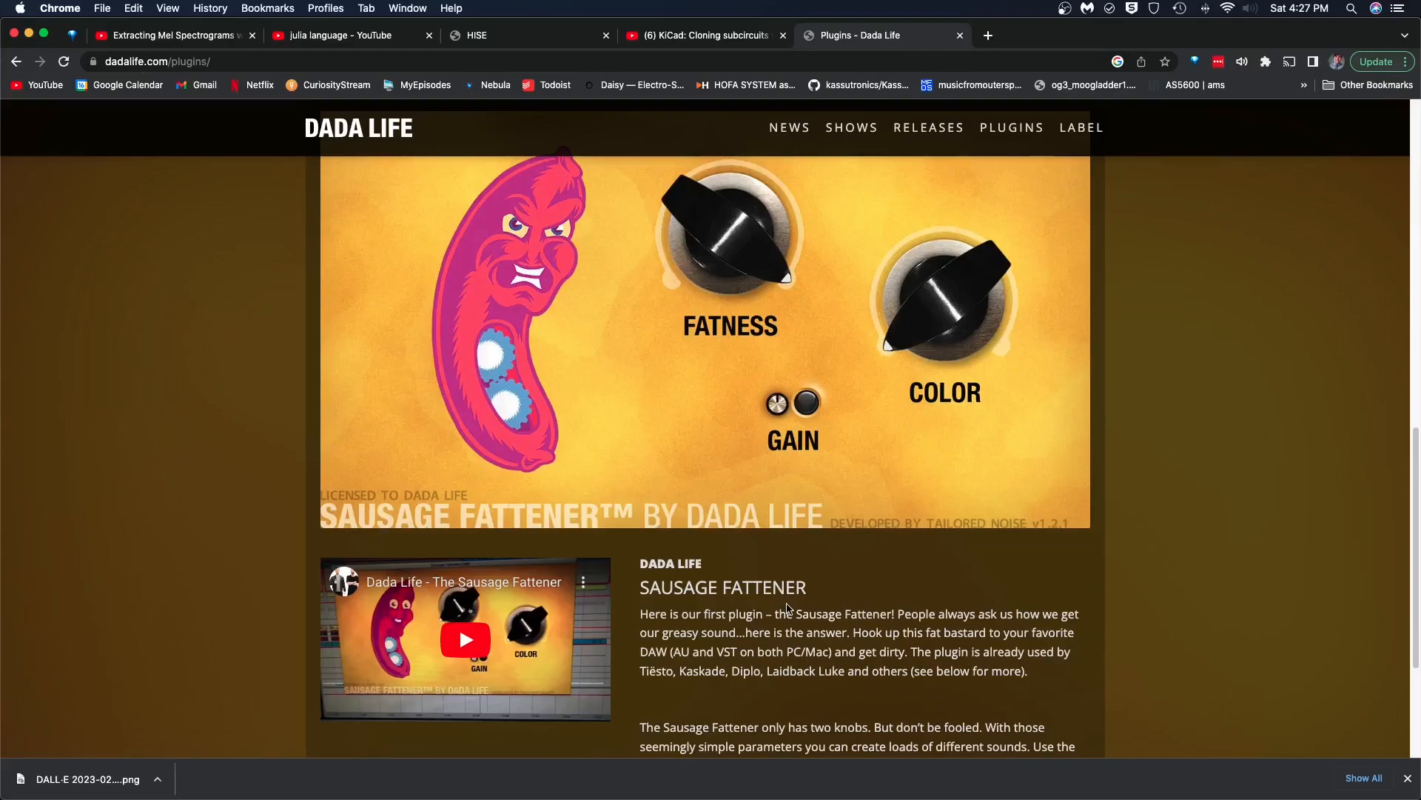
Step: Read the Sausage Fattener plugin description on the Dada Life plugins page
{"action": "scroll", "coordinate": [789, 608], "scroll_direction": "down", "scroll_amount": 1}
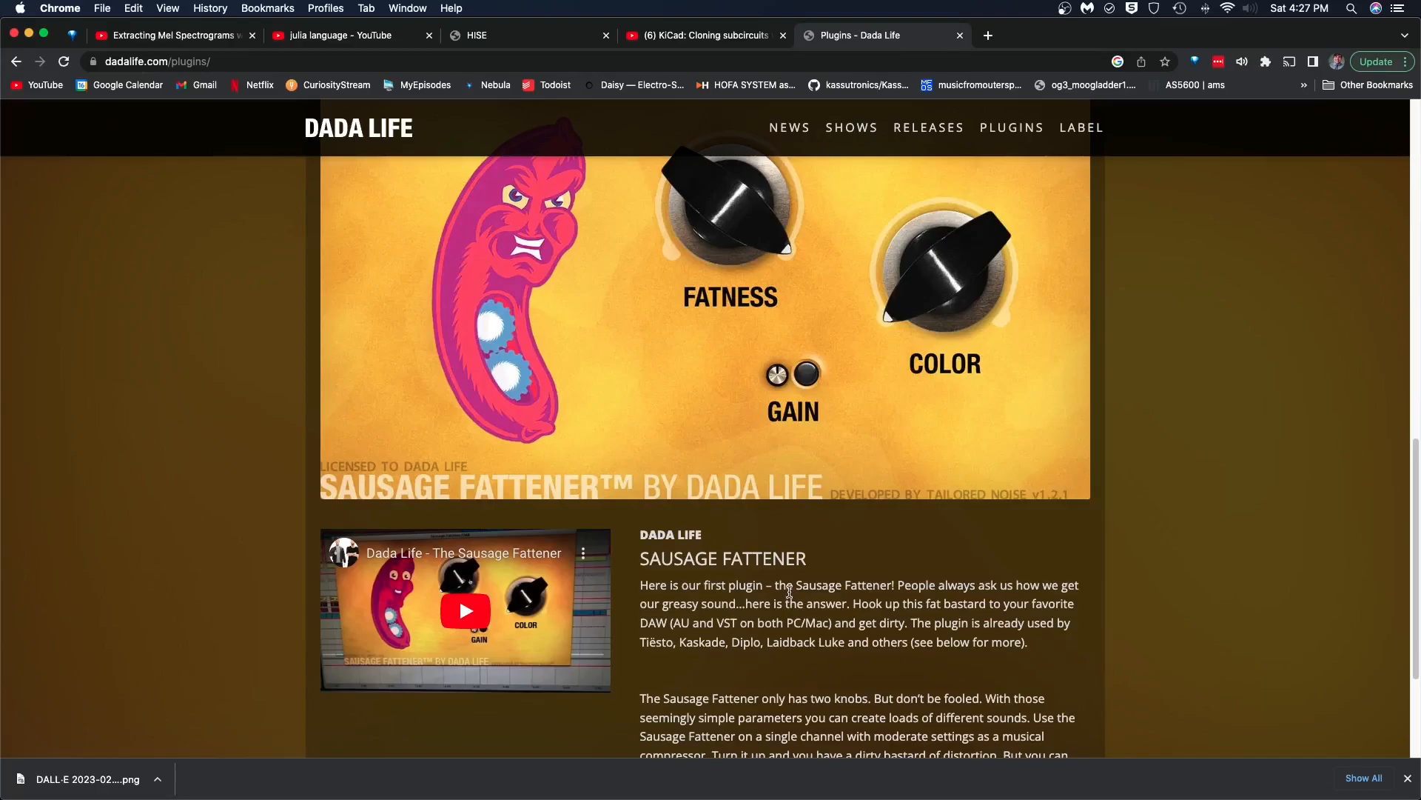
{"action": "scroll", "coordinate": [789, 590], "scroll_direction": "down", "scroll_amount": 1}
{"action": "scroll", "coordinate": [789, 590], "scroll_direction": "up", "scroll_amount": 1}
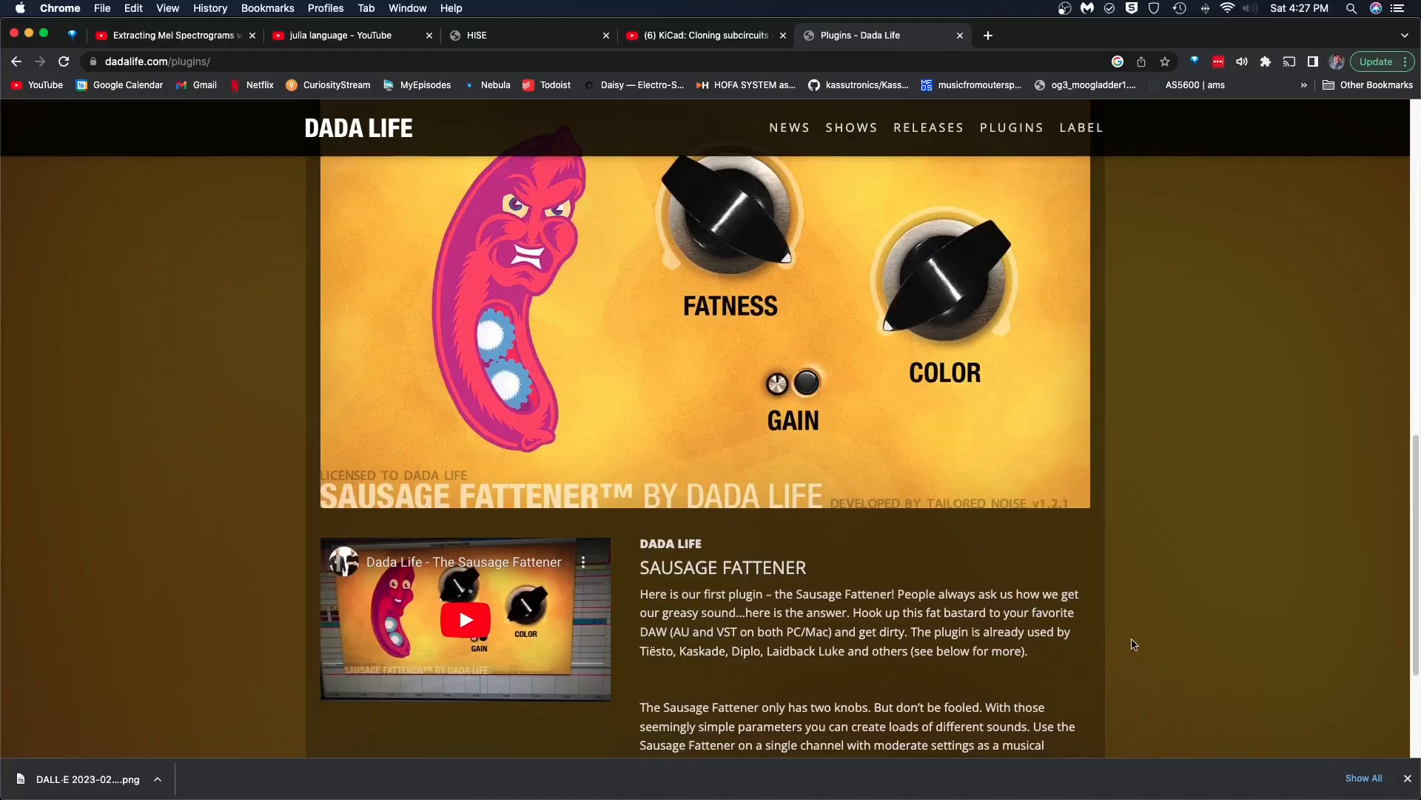
{"action": "scroll", "coordinate": [928, 626], "scroll_direction": "down", "scroll_amount": 1}
{"action": "scroll", "coordinate": [869, 613], "scroll_direction": "down", "scroll_amount": 3}
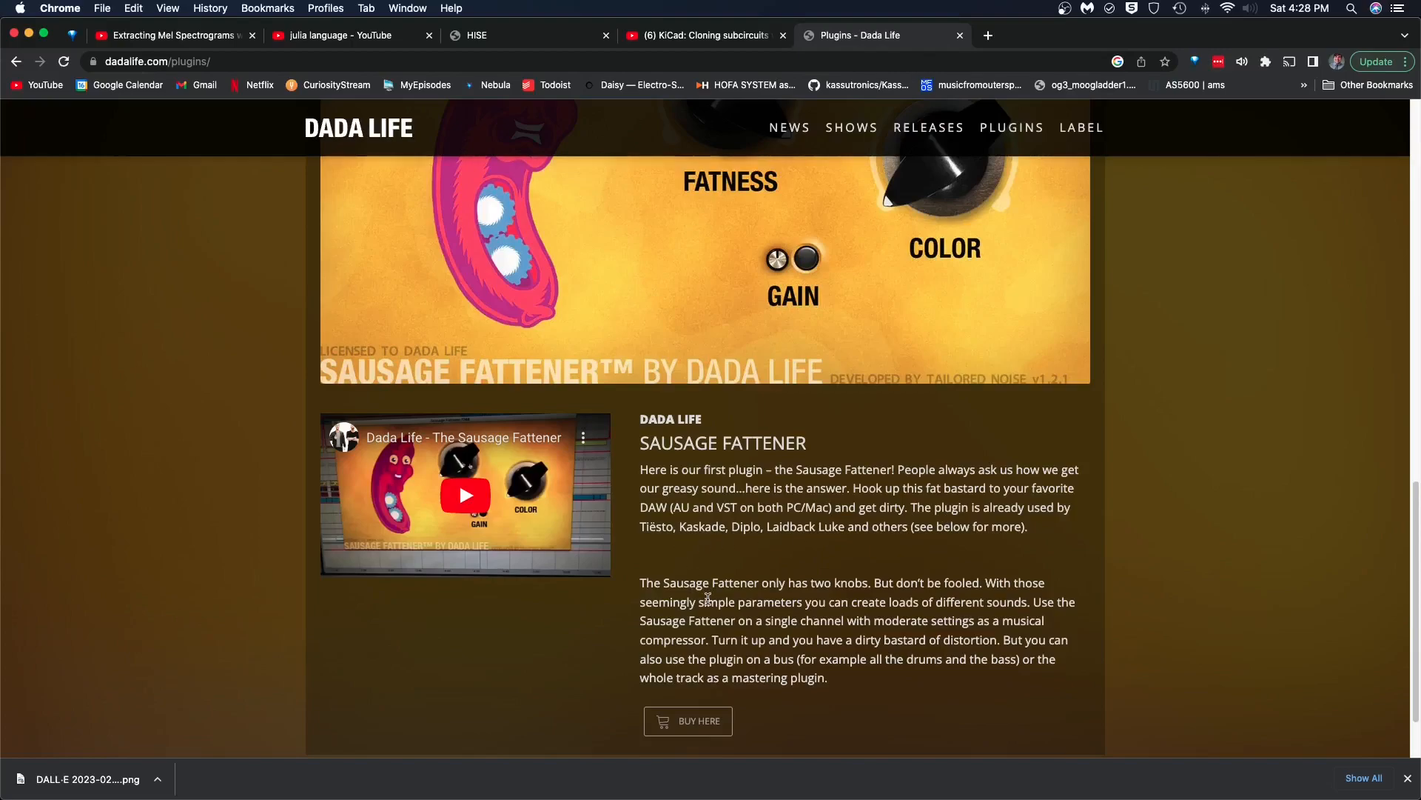
{"action": "left_click_drag", "start_coordinate": [886, 616], "coordinate": [731, 642]}
{"action": "left_click_drag", "start_coordinate": [831, 633], "coordinate": [967, 673]}
{"action": "left_click", "coordinate": [967, 674]}
{"action": "scroll", "coordinate": [967, 672], "scroll_direction": "down", "scroll_amount": 3}
{"action": "scroll", "coordinate": [968, 670], "scroll_direction": "up", "scroll_amount": 5}
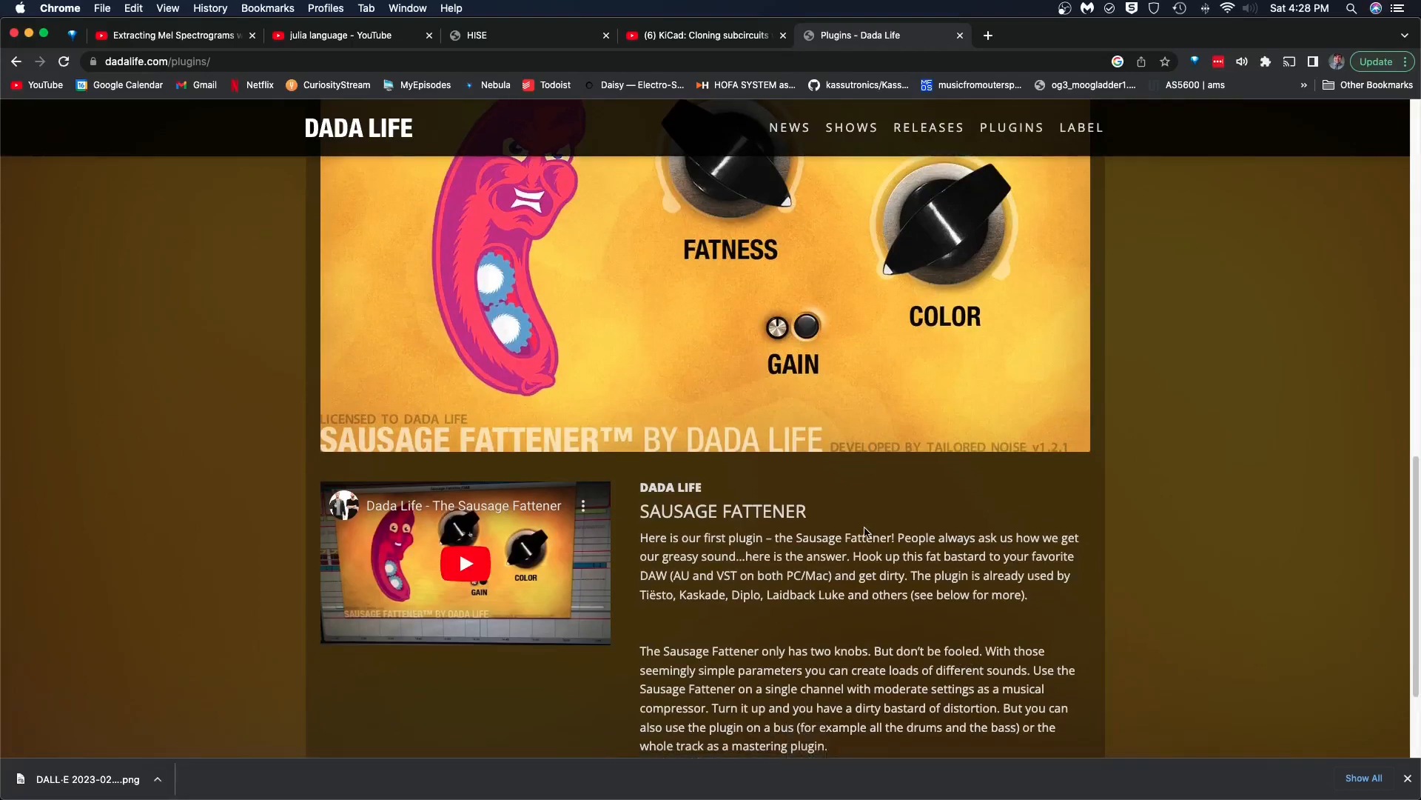
Step: Switch to PluginDoctor and check the linear frequency response of Sausage Fattener before returning to the oscilloscope view
{"action": "left_click", "coordinate": [663, 779]}
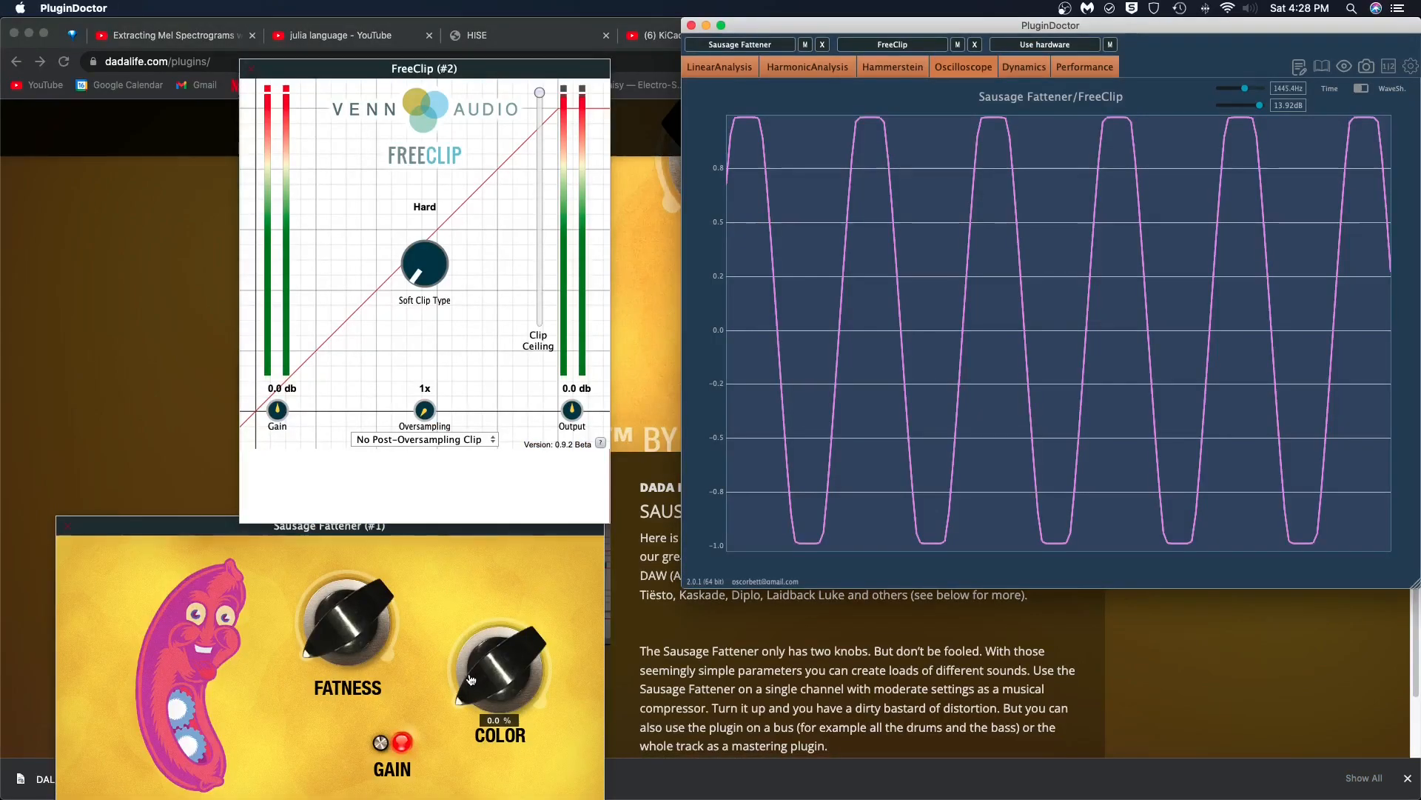
{"action": "left_click", "coordinate": [358, 560]}
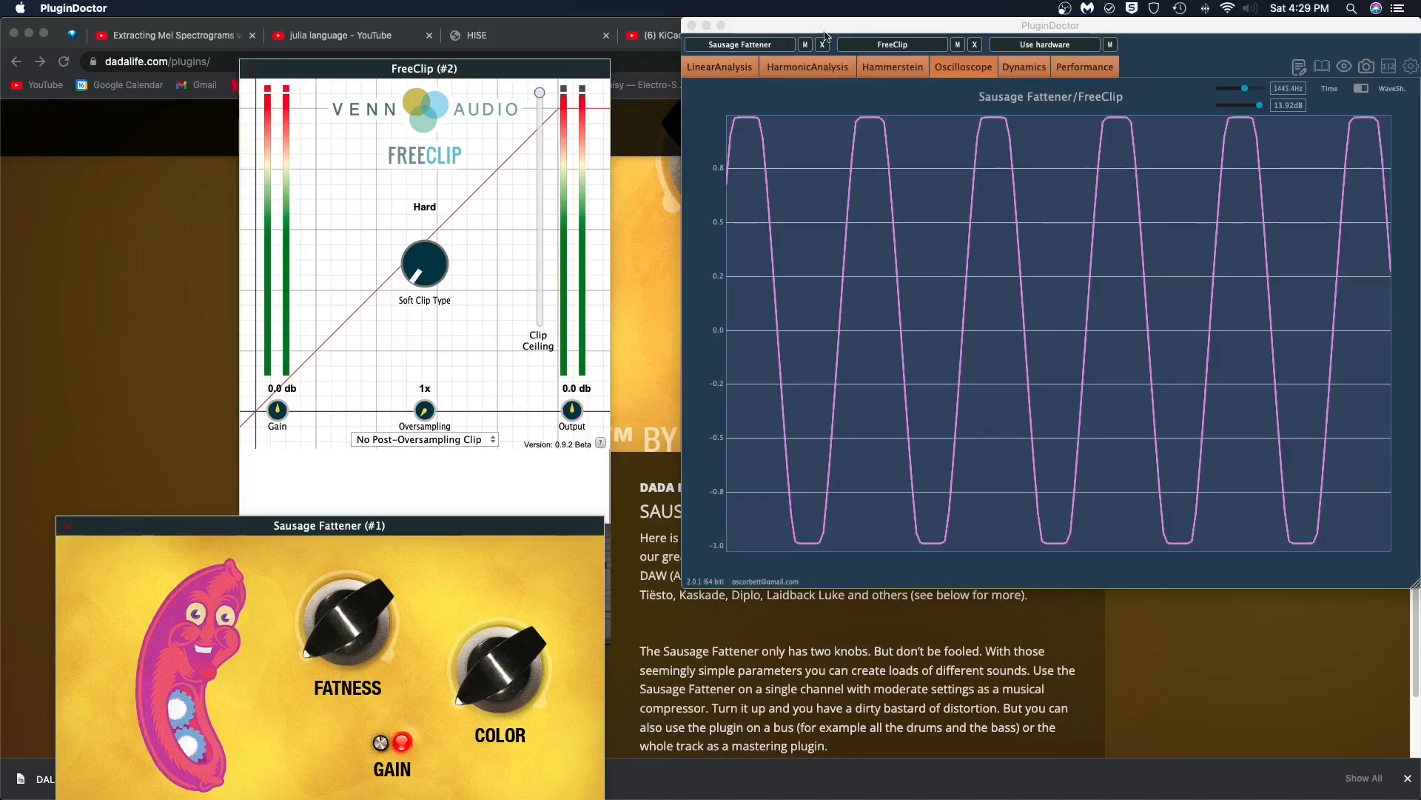
{"action": "left_click_drag", "start_coordinate": [929, 29], "coordinate": [909, 29]}
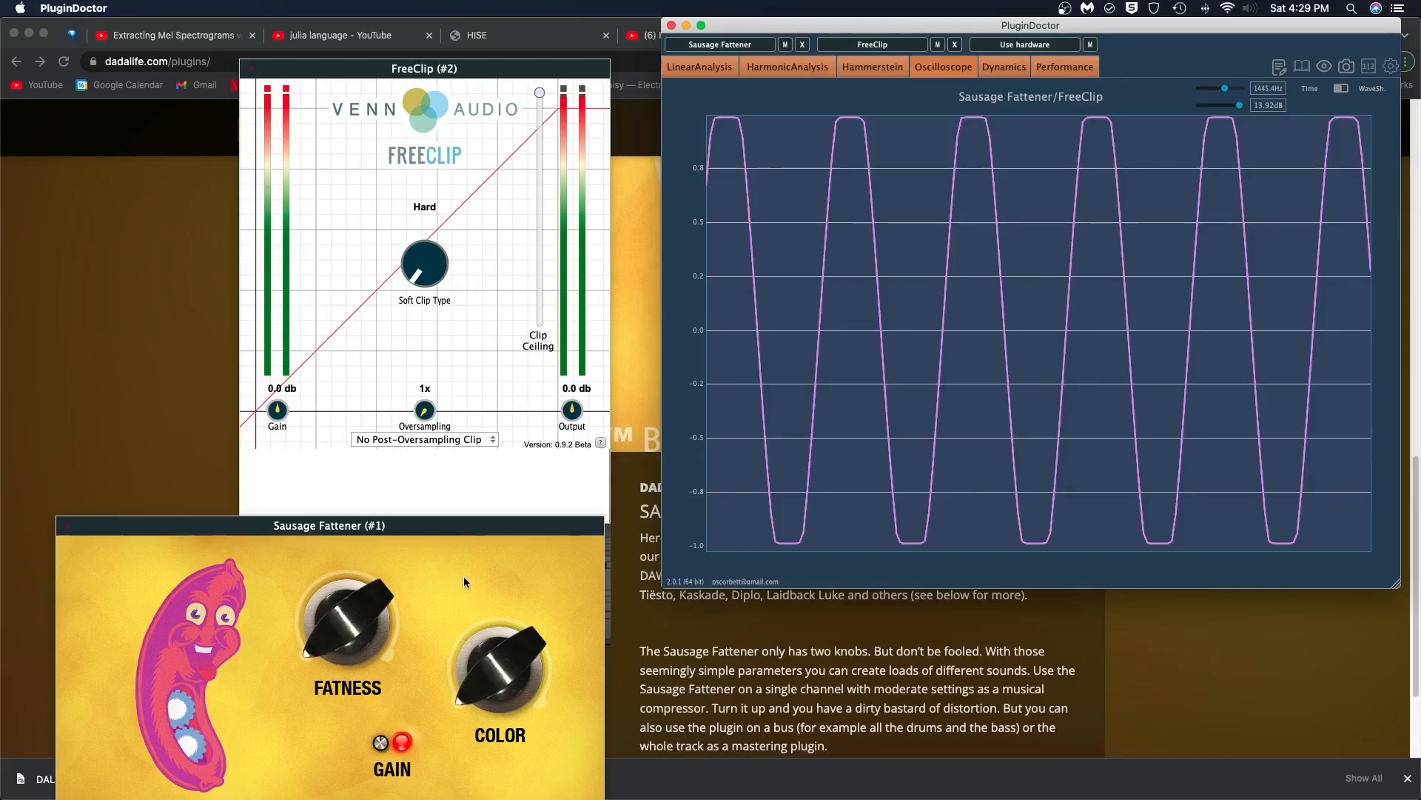
{"action": "left_click", "coordinate": [686, 72]}
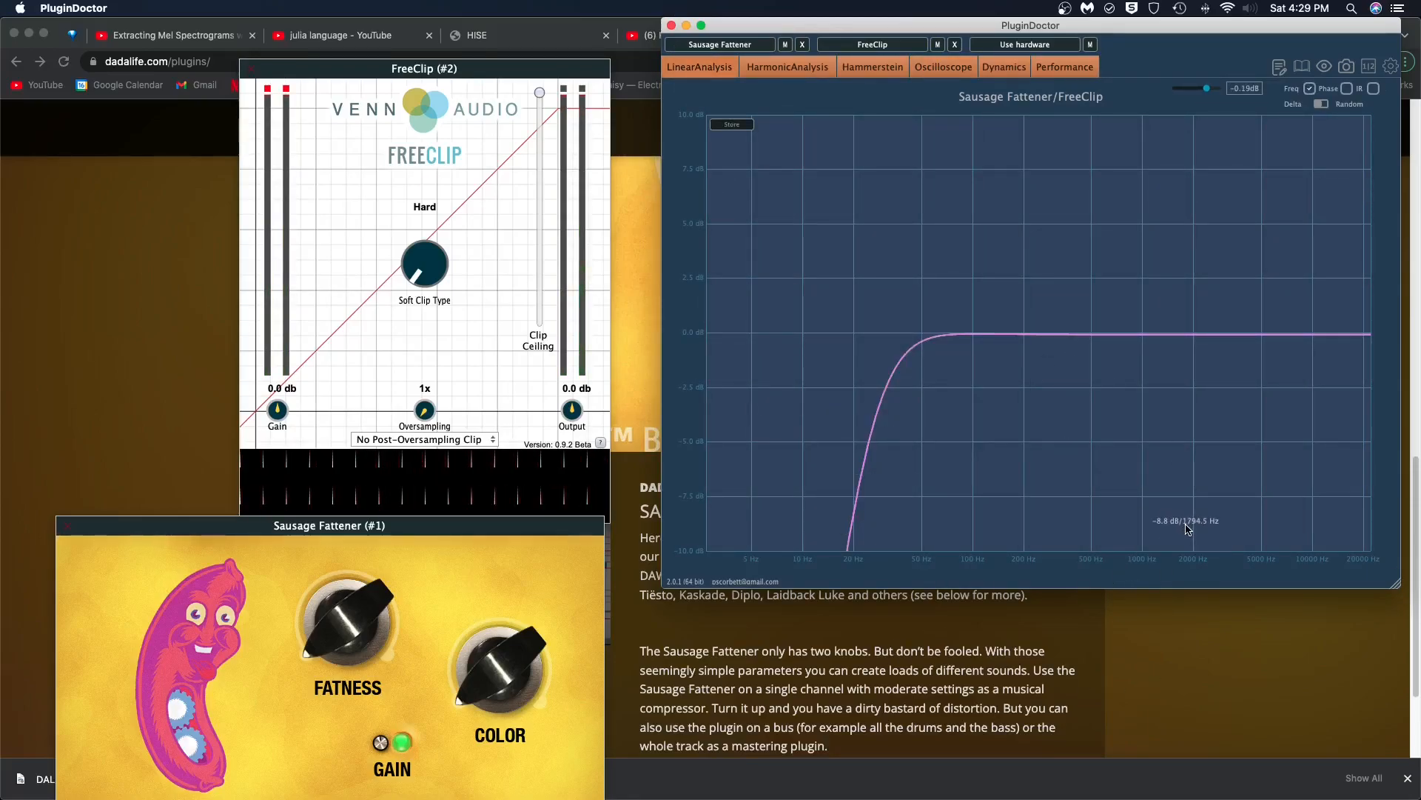
{"action": "left_click", "coordinate": [946, 68]}
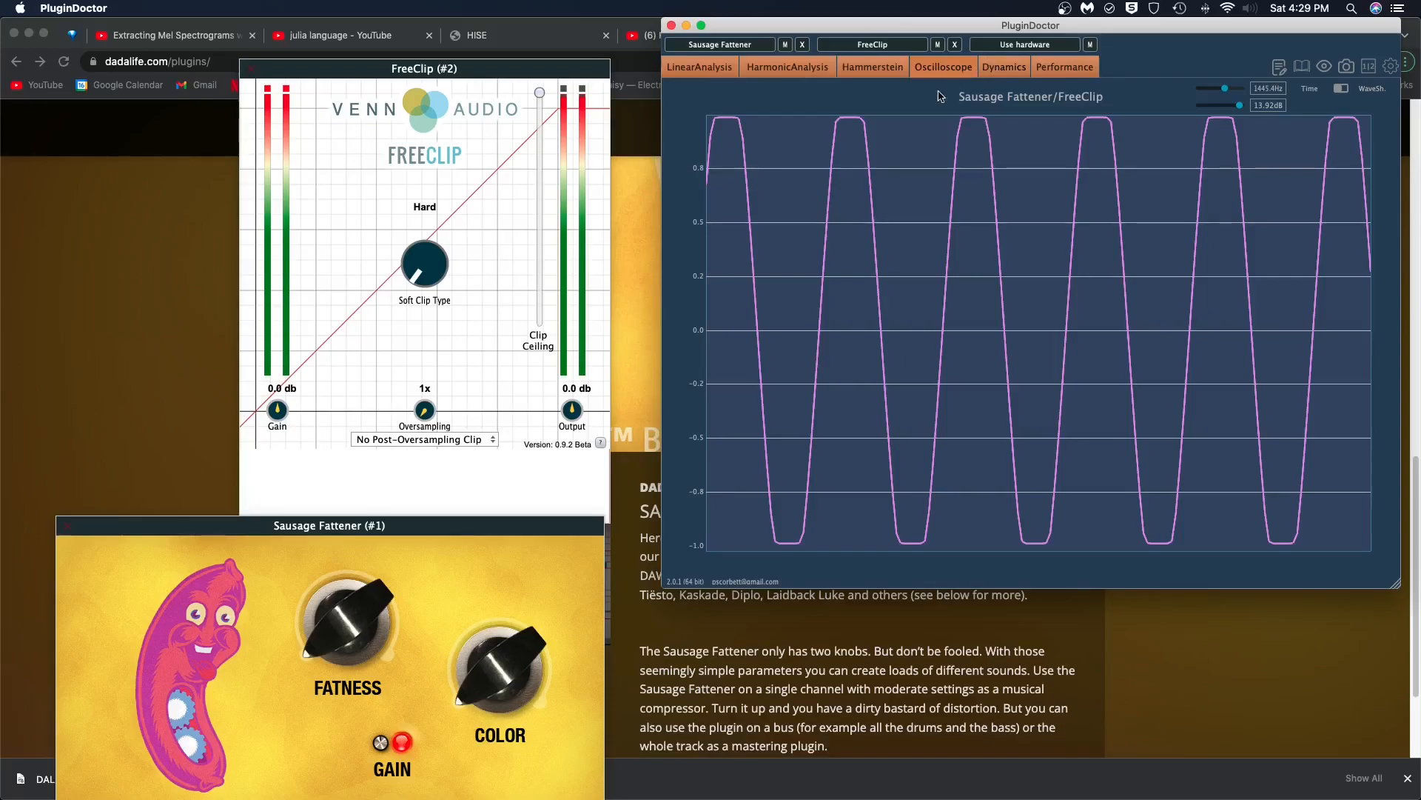
Step: Turn Sausage Fattener's Fatness up to inspect its effect on the oscilloscope waveform, and return it to 0 %
{"action": "left_click", "coordinate": [365, 622]}
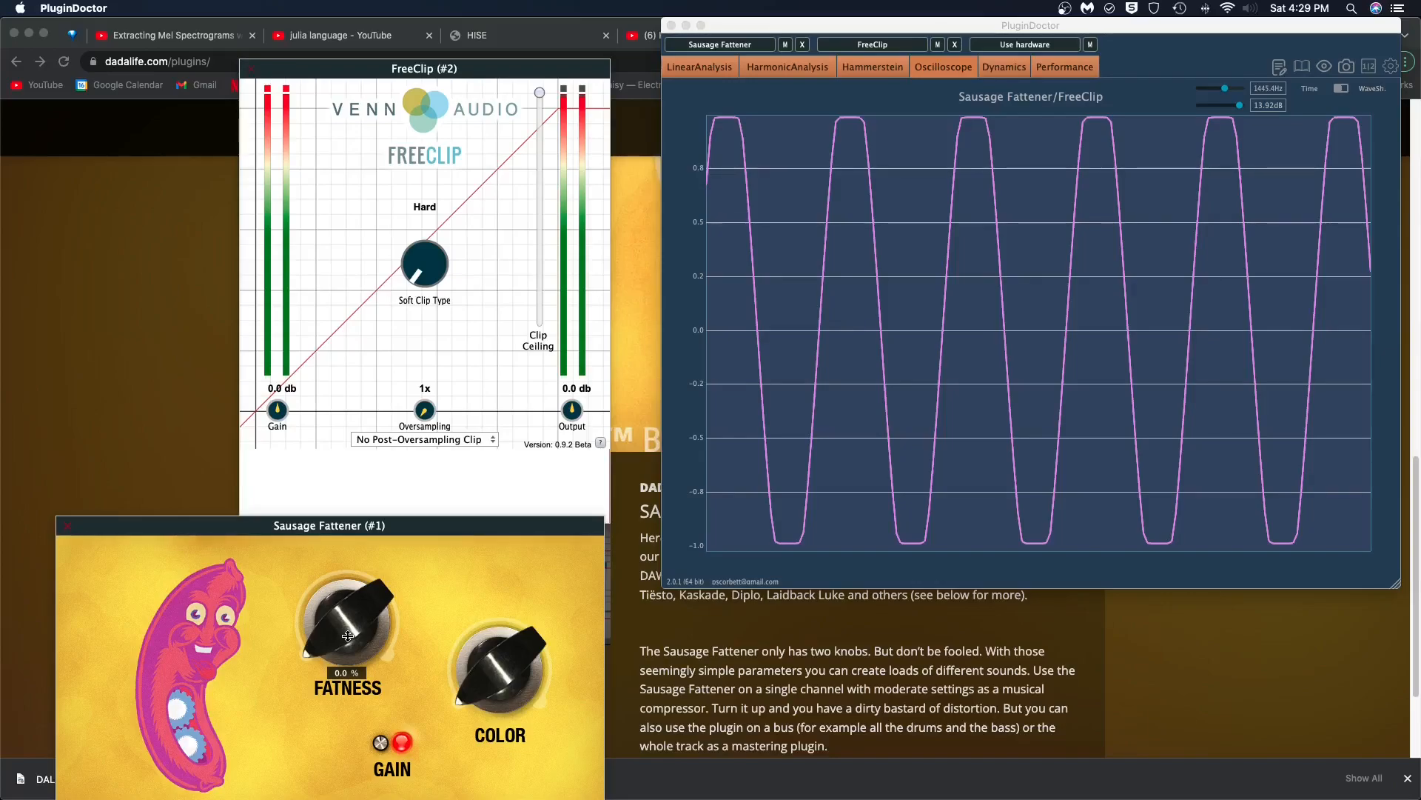
{"action": "left_click_drag", "start_coordinate": [347, 638], "coordinate": [269, 612]}
{"action": "left_click_drag", "start_coordinate": [278, 727], "coordinate": [249, 246]}
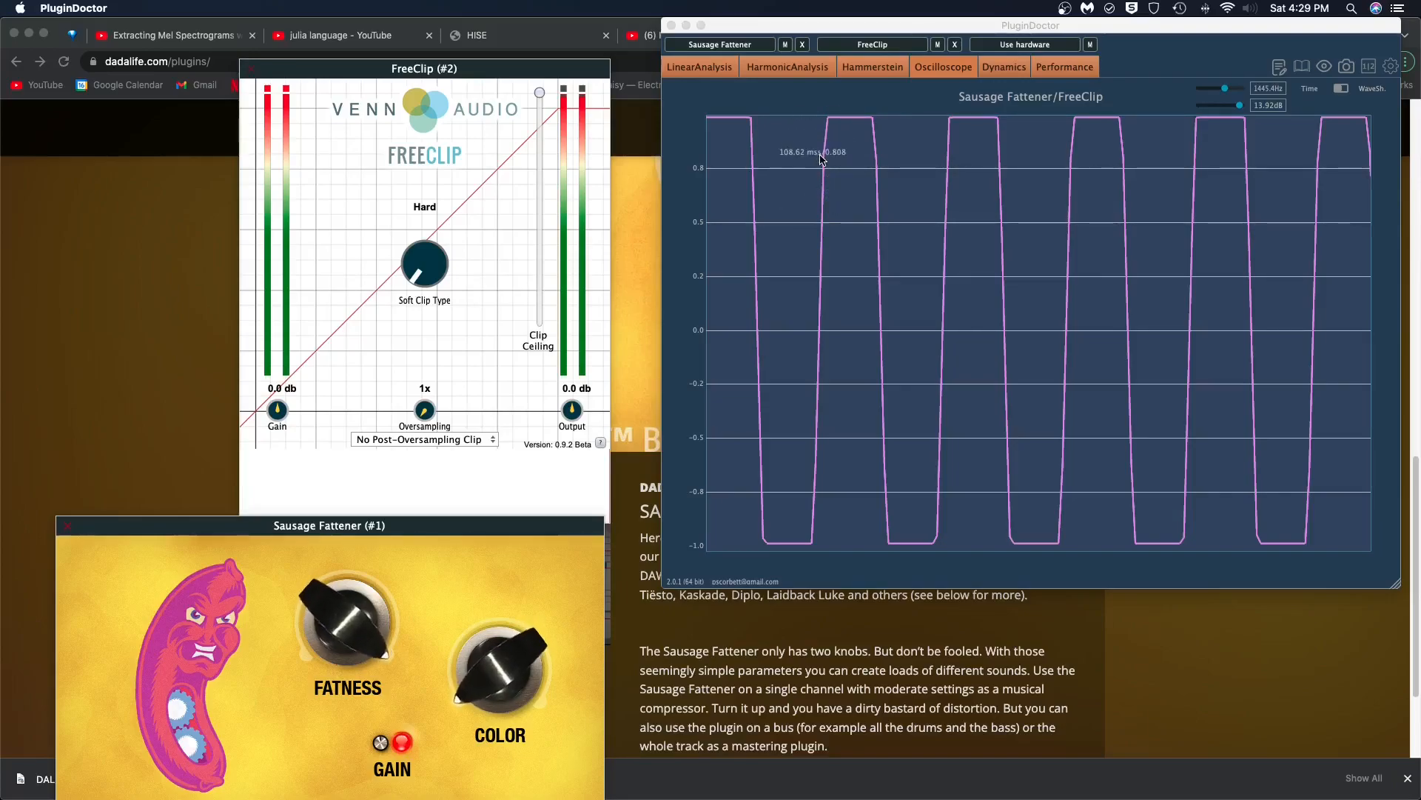
{"action": "left_click_drag", "start_coordinate": [345, 625], "coordinate": [350, 790]}
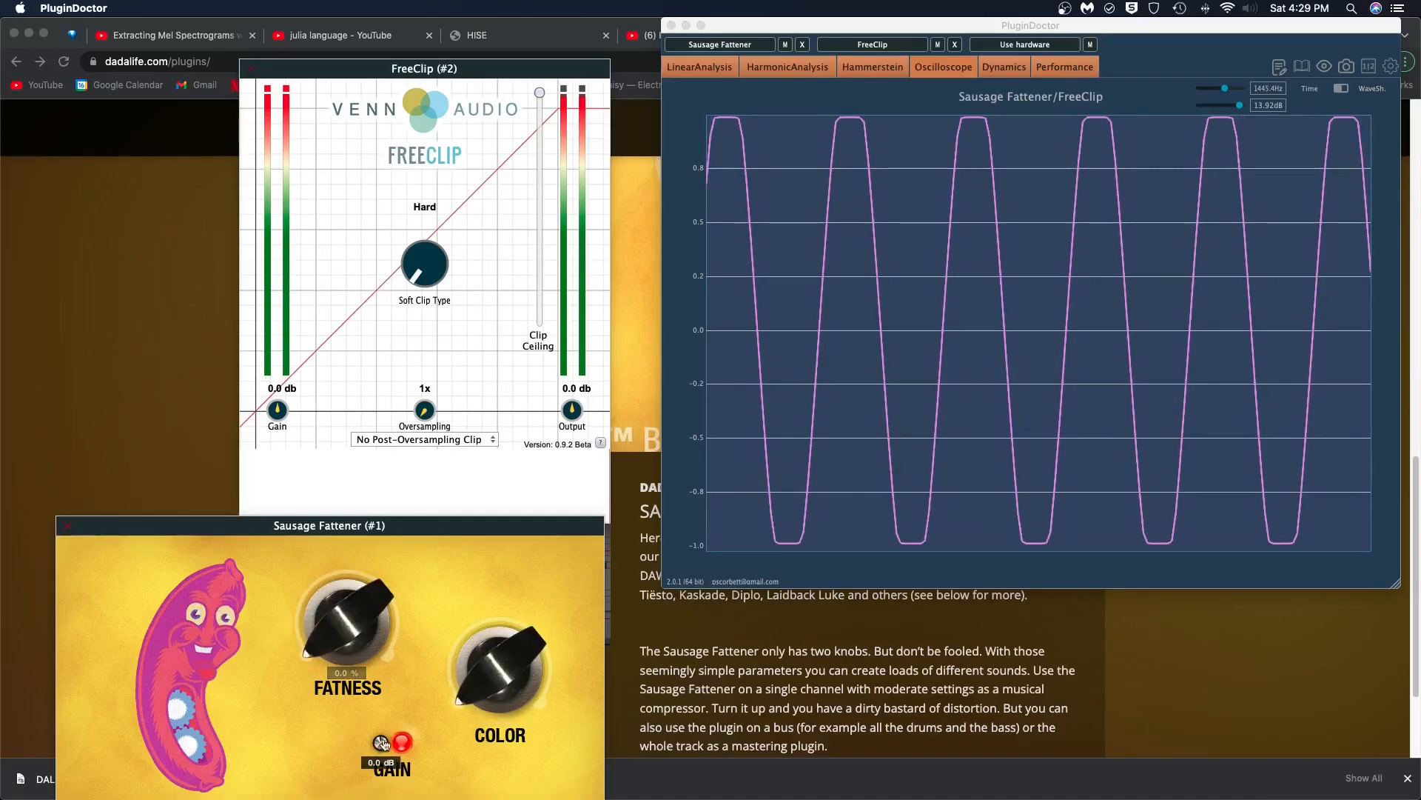
Step: Lower the oscilloscope's test signal level to -3.77 dB and try the Fatness knob with the quieter signal
{"action": "left_click_drag", "start_coordinate": [1240, 105], "coordinate": [1228, 106]}
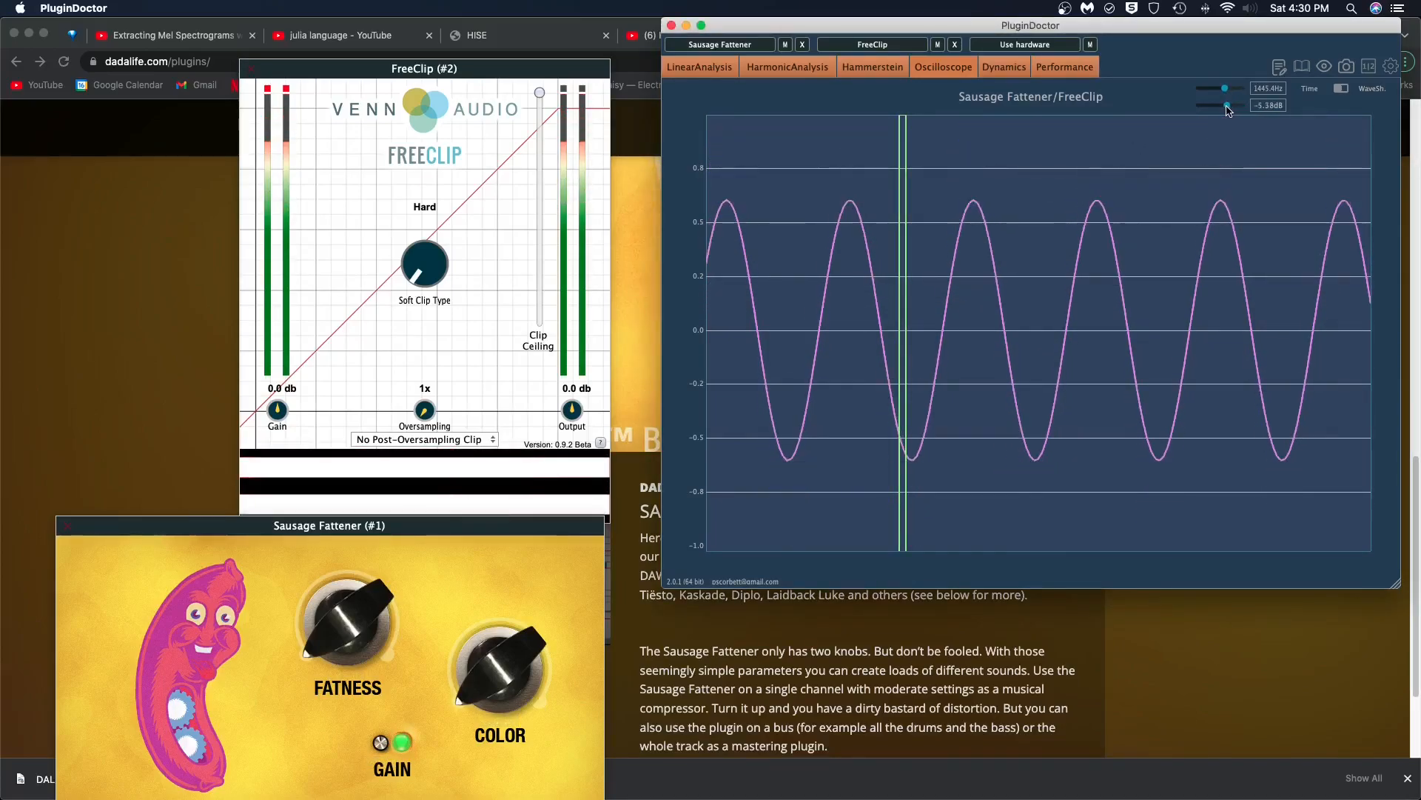
{"action": "left_click", "coordinate": [352, 646]}
{"action": "left_click_drag", "start_coordinate": [352, 646], "coordinate": [312, 587]}
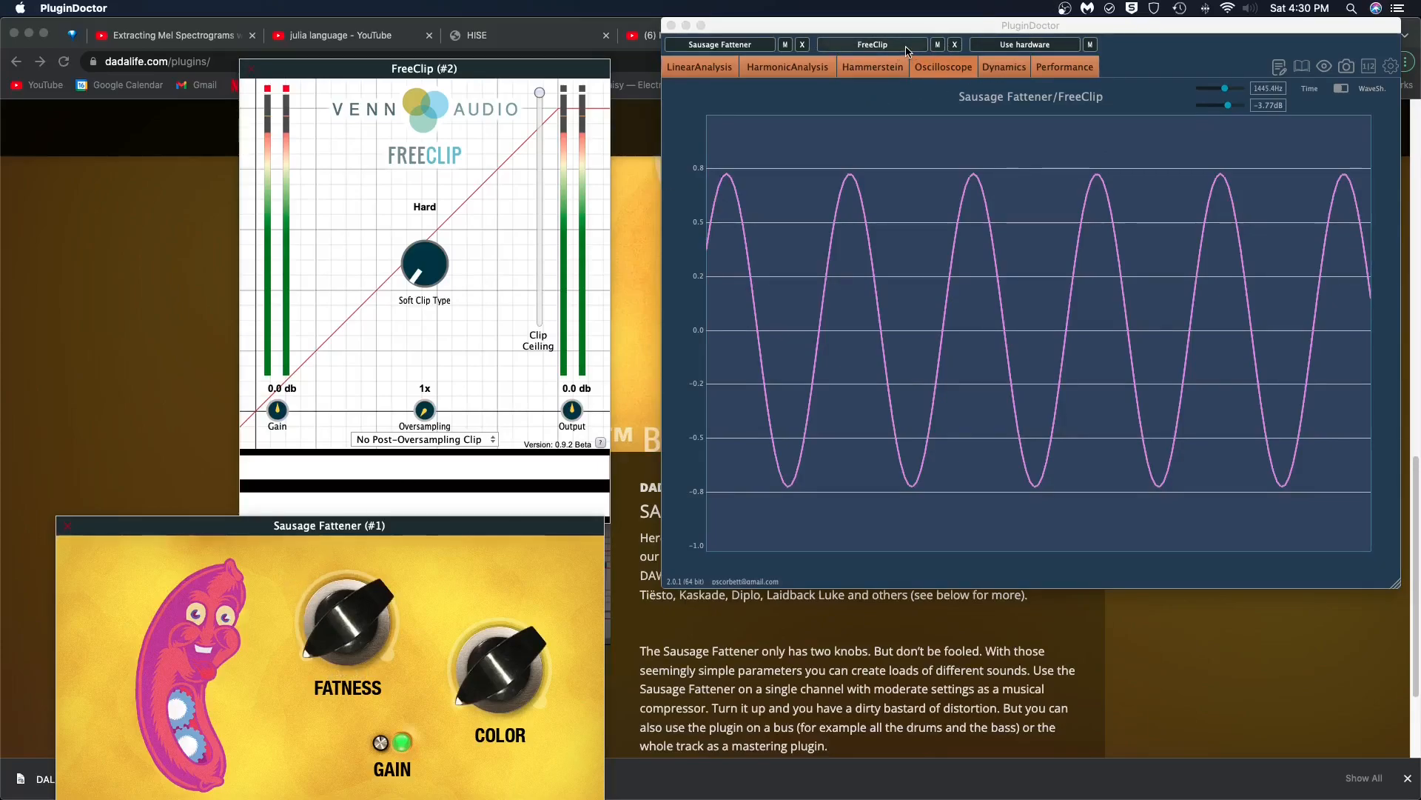
Step: Unmute FreeClip for comparison, using the Hyperbolic Tan soft clip type and a gain of 3.1 dB
{"action": "left_click", "coordinate": [938, 46]}
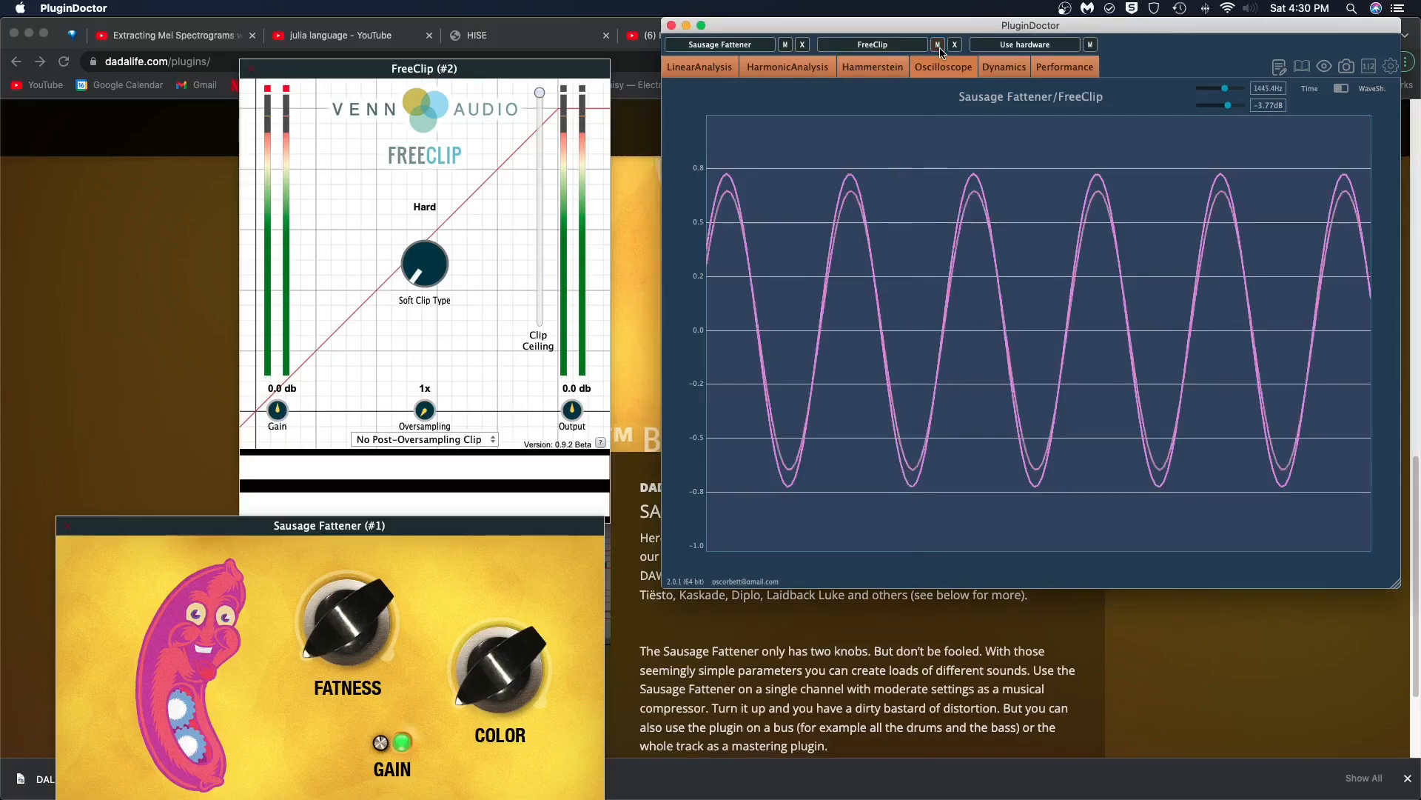
{"action": "left_click", "coordinate": [938, 45]}
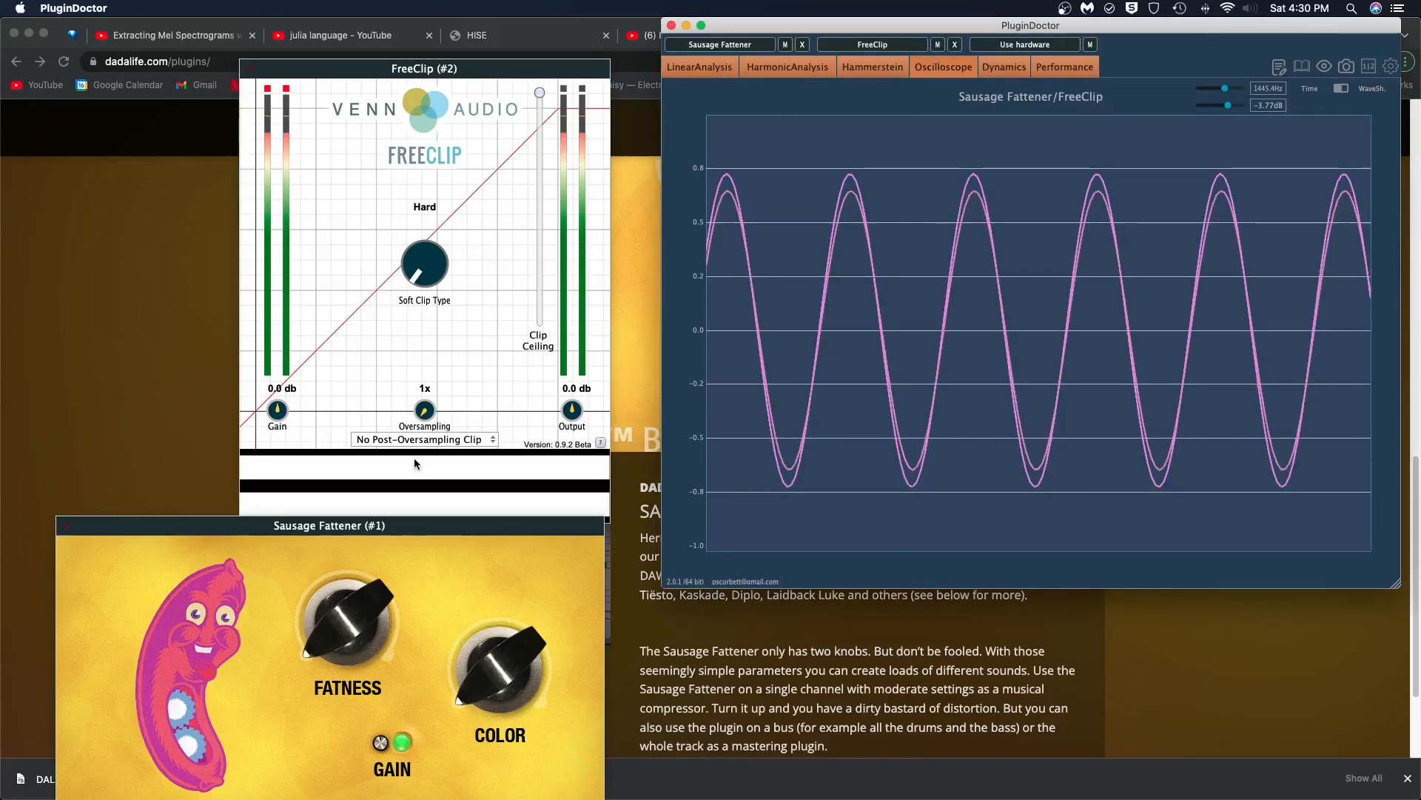
{"action": "left_click_drag", "start_coordinate": [407, 265], "coordinate": [411, 113]}
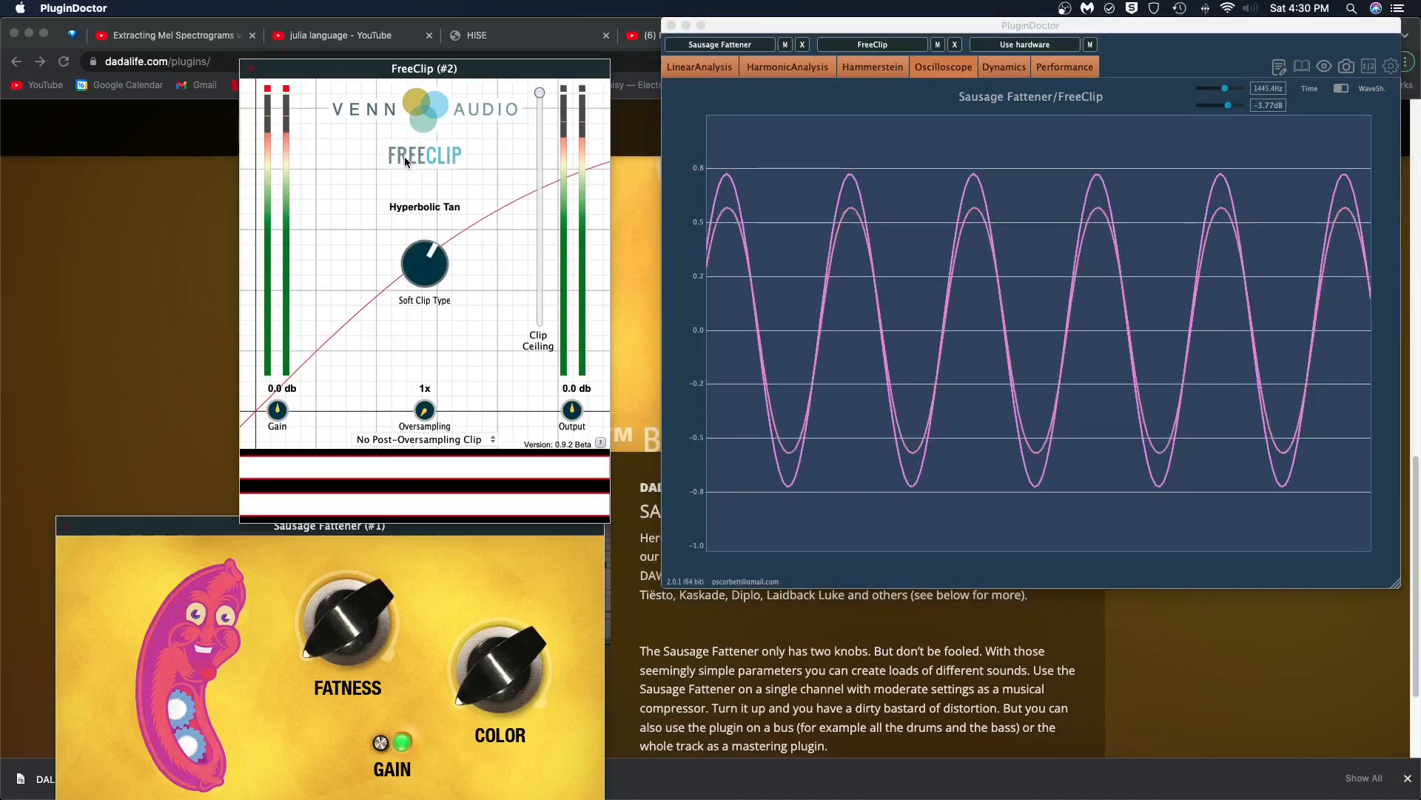
{"action": "left_click_drag", "start_coordinate": [277, 416], "coordinate": [279, 399]}
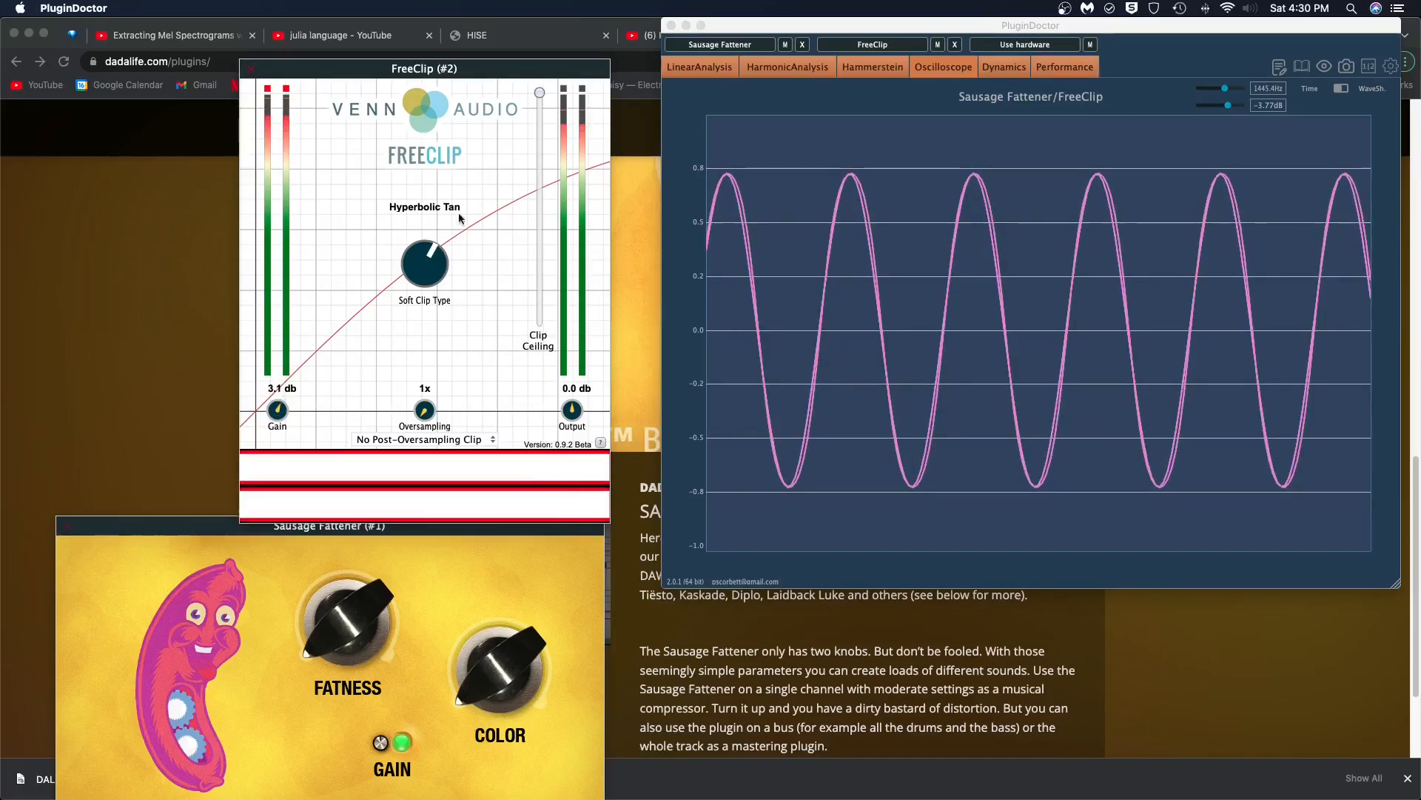
Step: Compare the two clipped waveforms at test signal levels of 20 dB and 6.12 dB
{"action": "left_click_drag", "start_coordinate": [1232, 107], "coordinate": [1245, 106]}
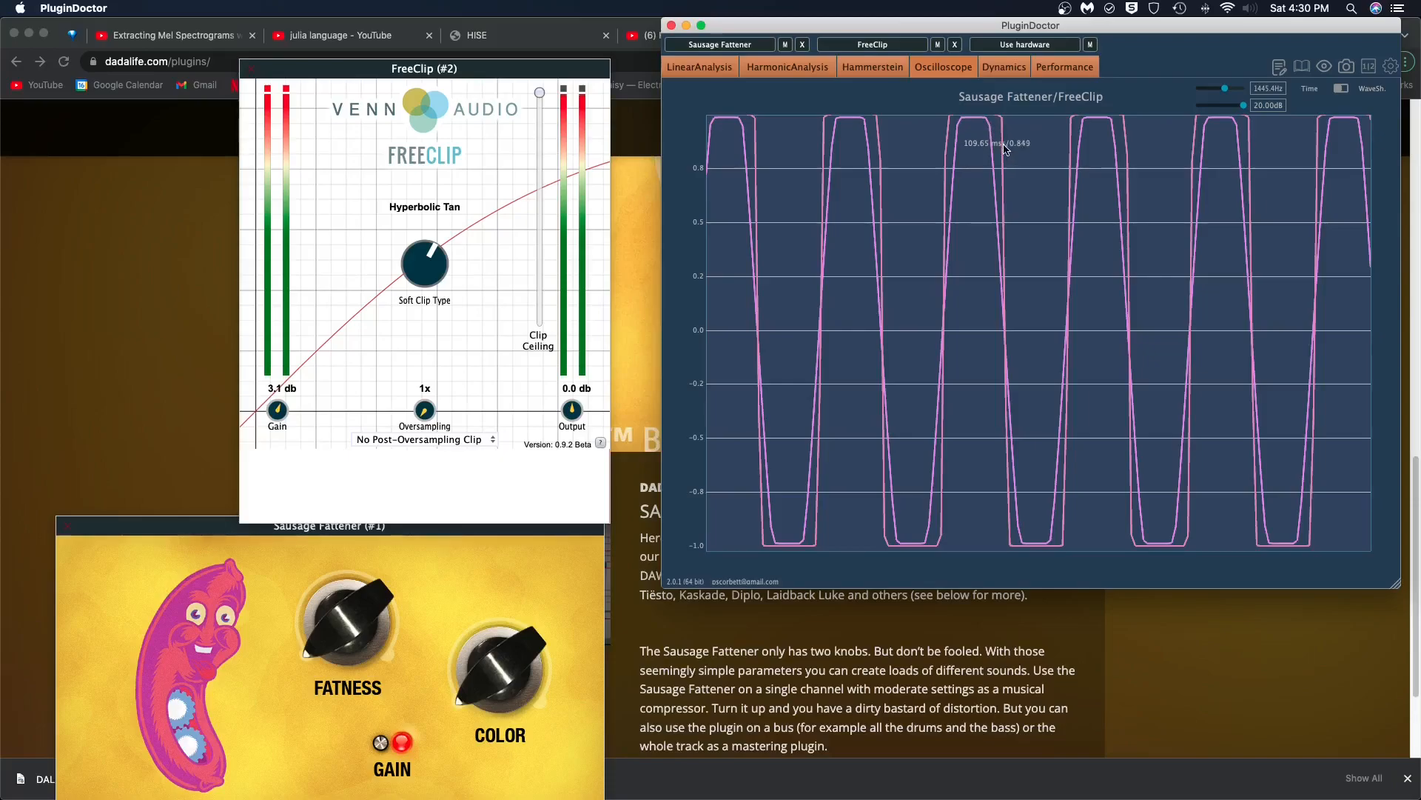
{"action": "left_click_drag", "start_coordinate": [1244, 107], "coordinate": [1244, 107]}
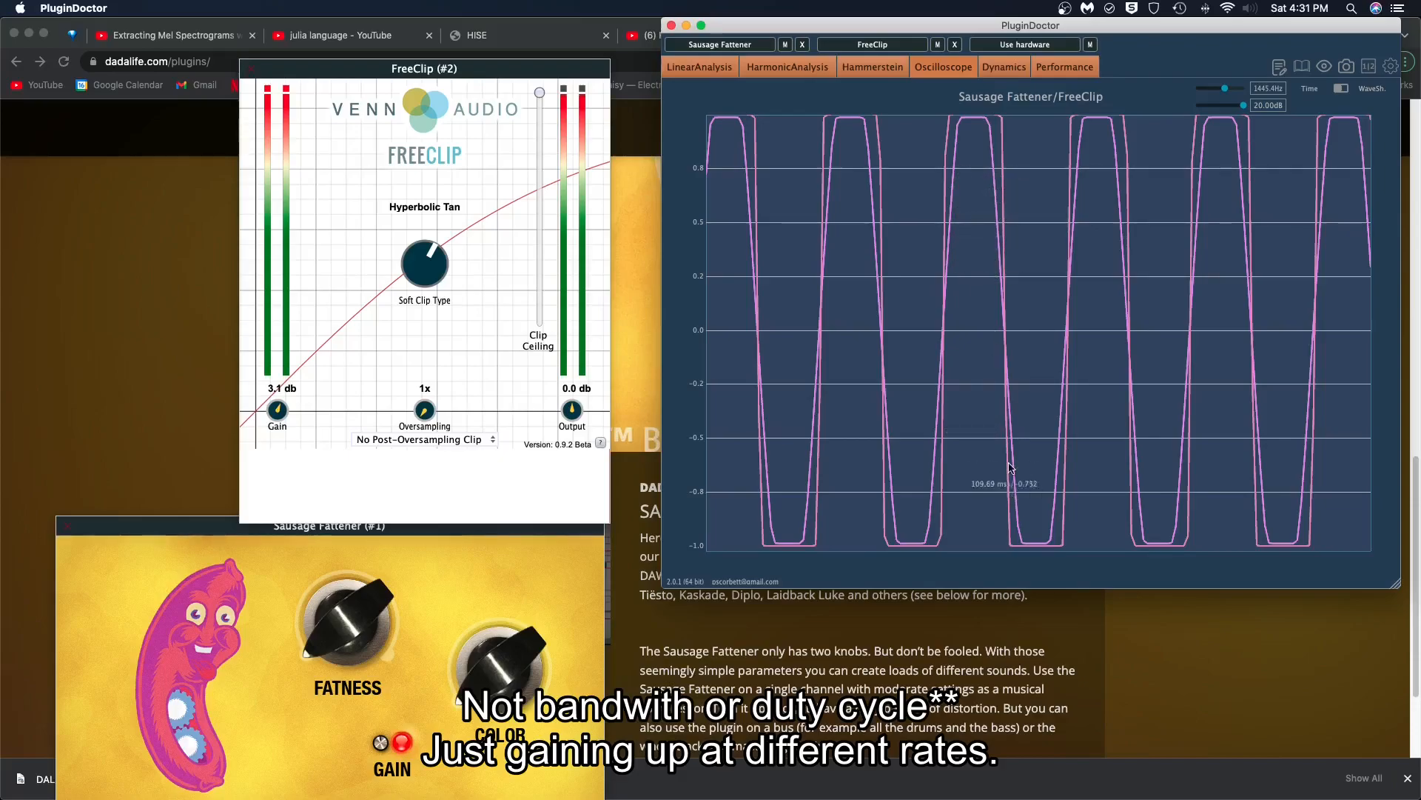
{"action": "left_click_drag", "start_coordinate": [1243, 105], "coordinate": [1234, 106]}
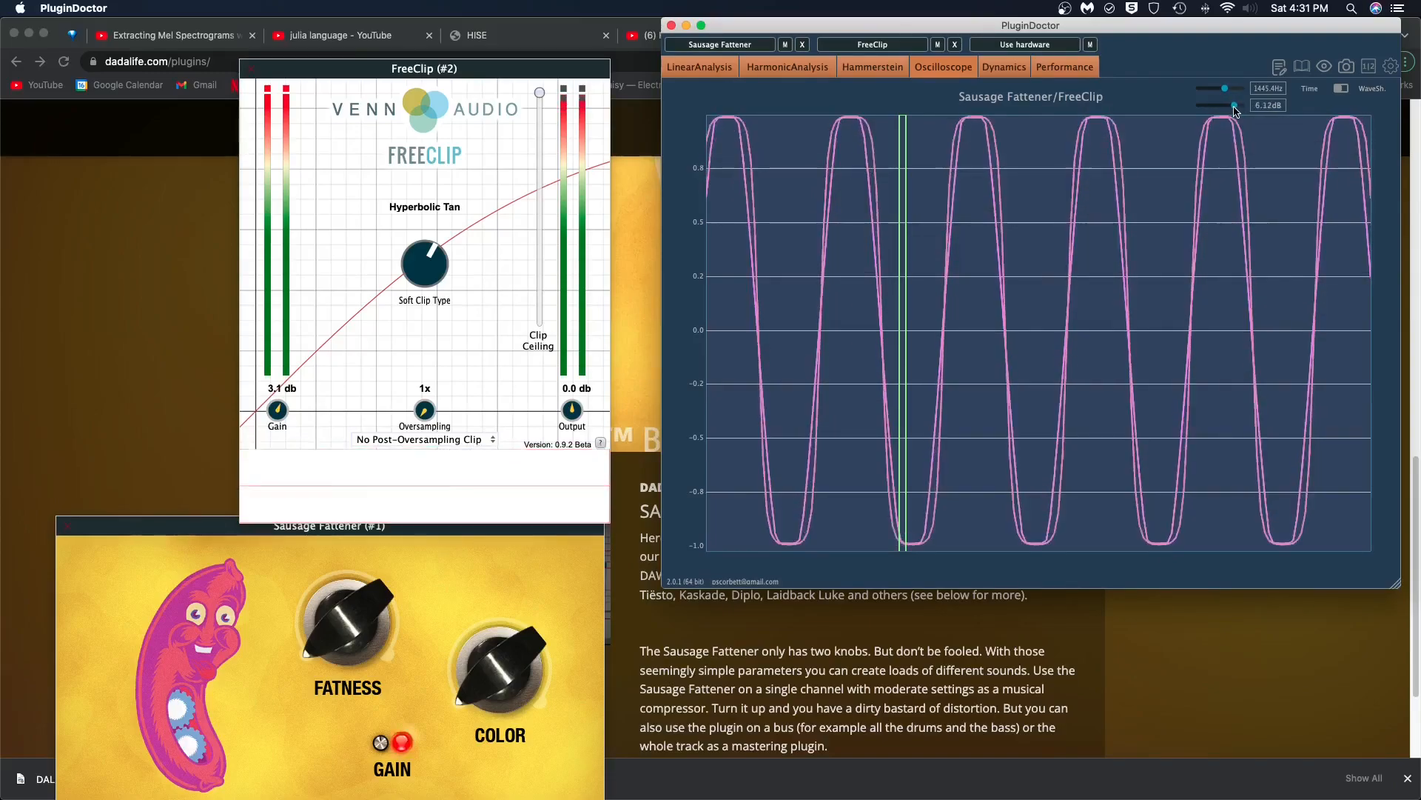
Step: Change FreeClip's soft clip type to Arctangent and examine about three waveform cycles up close at a 20 dB signal level
{"action": "left_click_drag", "start_coordinate": [419, 295], "coordinate": [448, 208]}
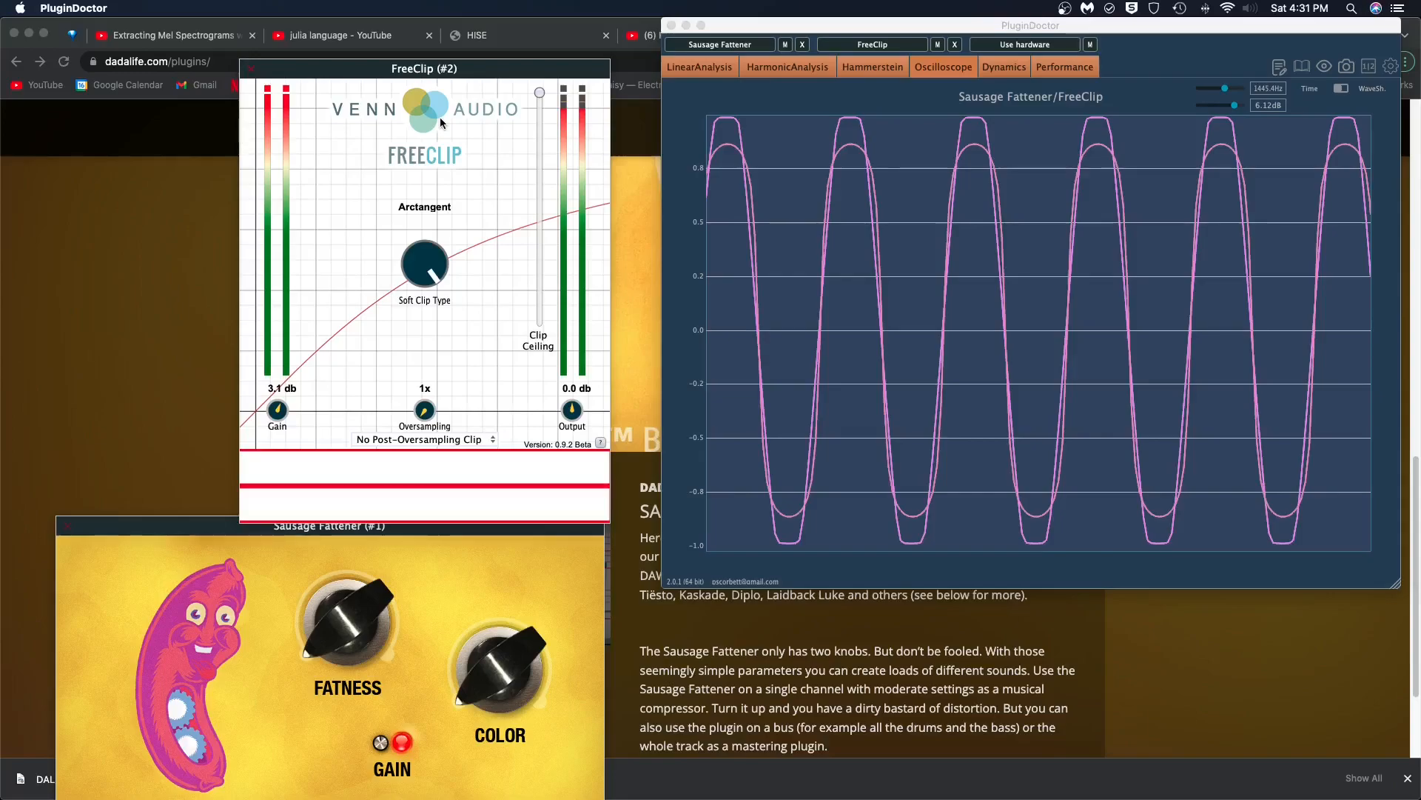
{"action": "left_click_drag", "start_coordinate": [1233, 107], "coordinate": [1251, 112]}
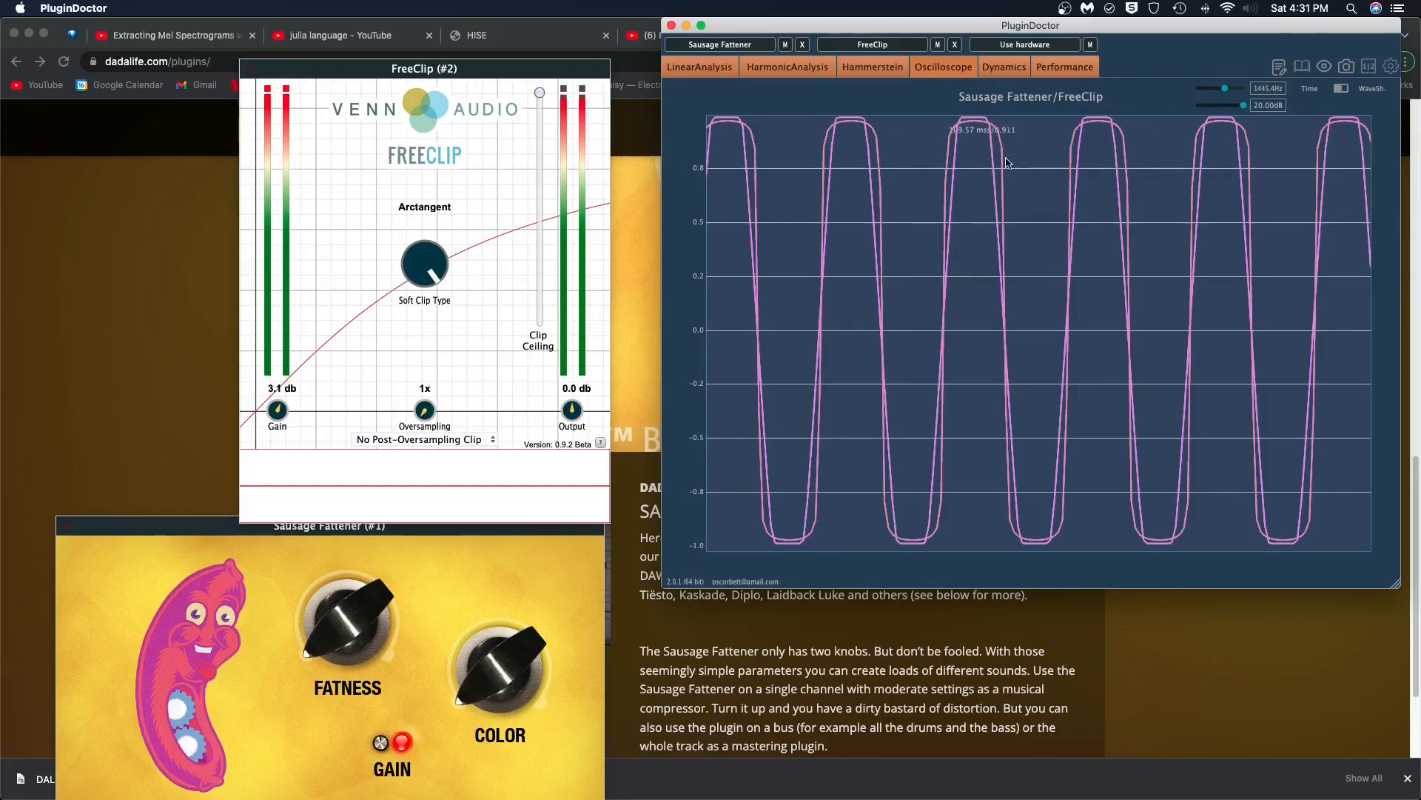
{"action": "double_click", "coordinate": [993, 184]}
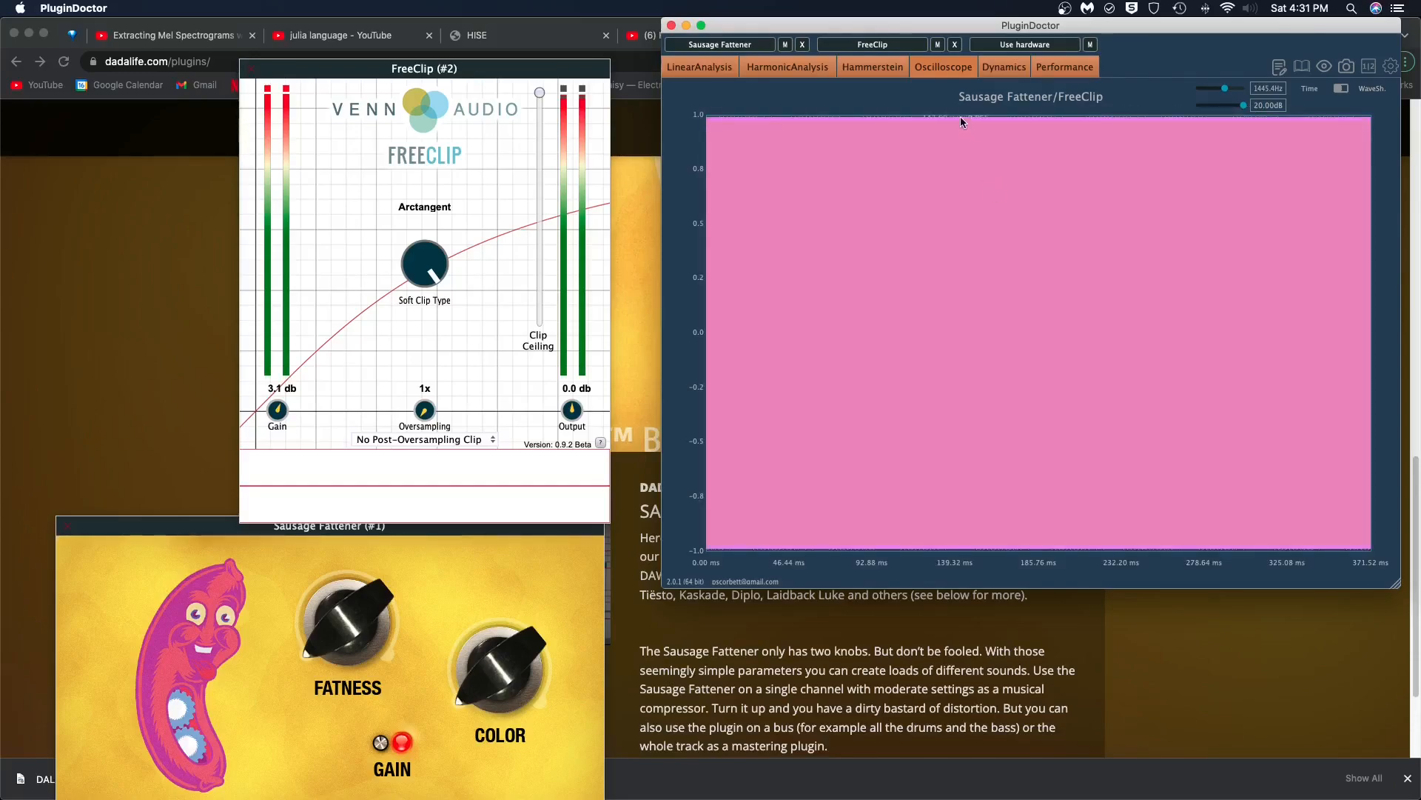
{"action": "left_click_drag", "start_coordinate": [961, 118], "coordinate": [983, 568]}
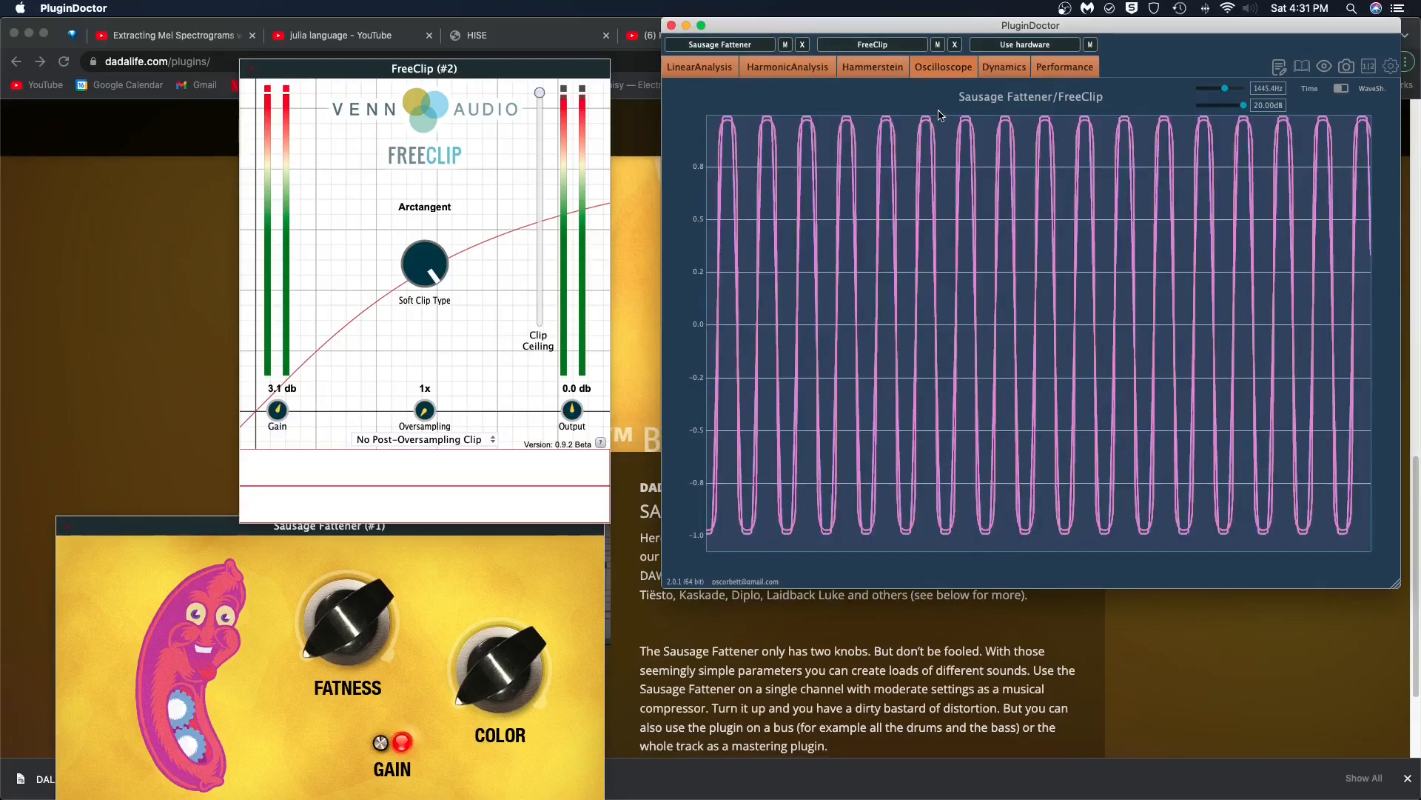
{"action": "left_click_drag", "start_coordinate": [944, 118], "coordinate": [1049, 609]}
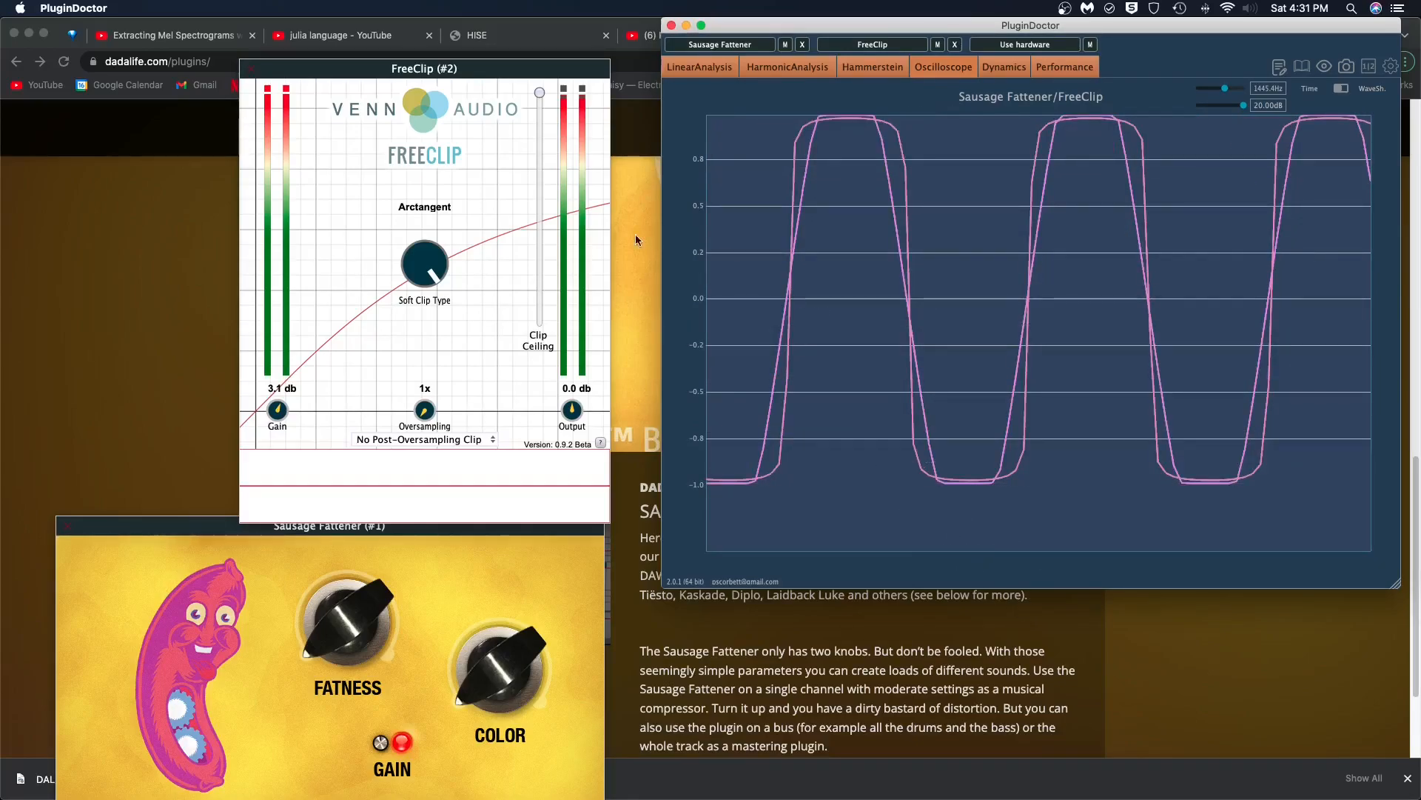
Step: Set FreeClip to Cubic clipping and raise Sausage Fattener's Gain to bring the waveforms closer at a -7.04 dB signal level
{"action": "left_click_drag", "start_coordinate": [435, 271], "coordinate": [422, 386]}
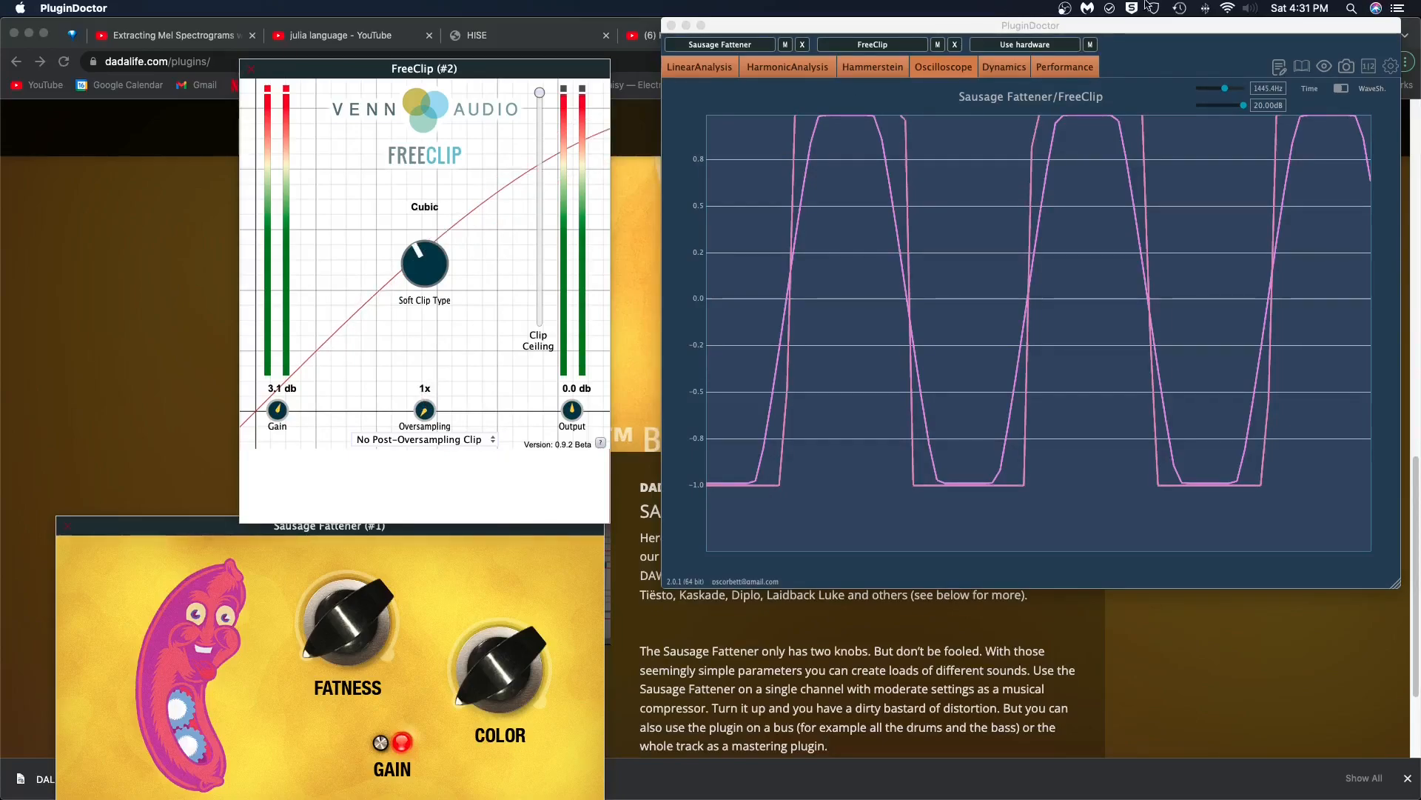
{"action": "left_click", "coordinate": [1228, 106]}
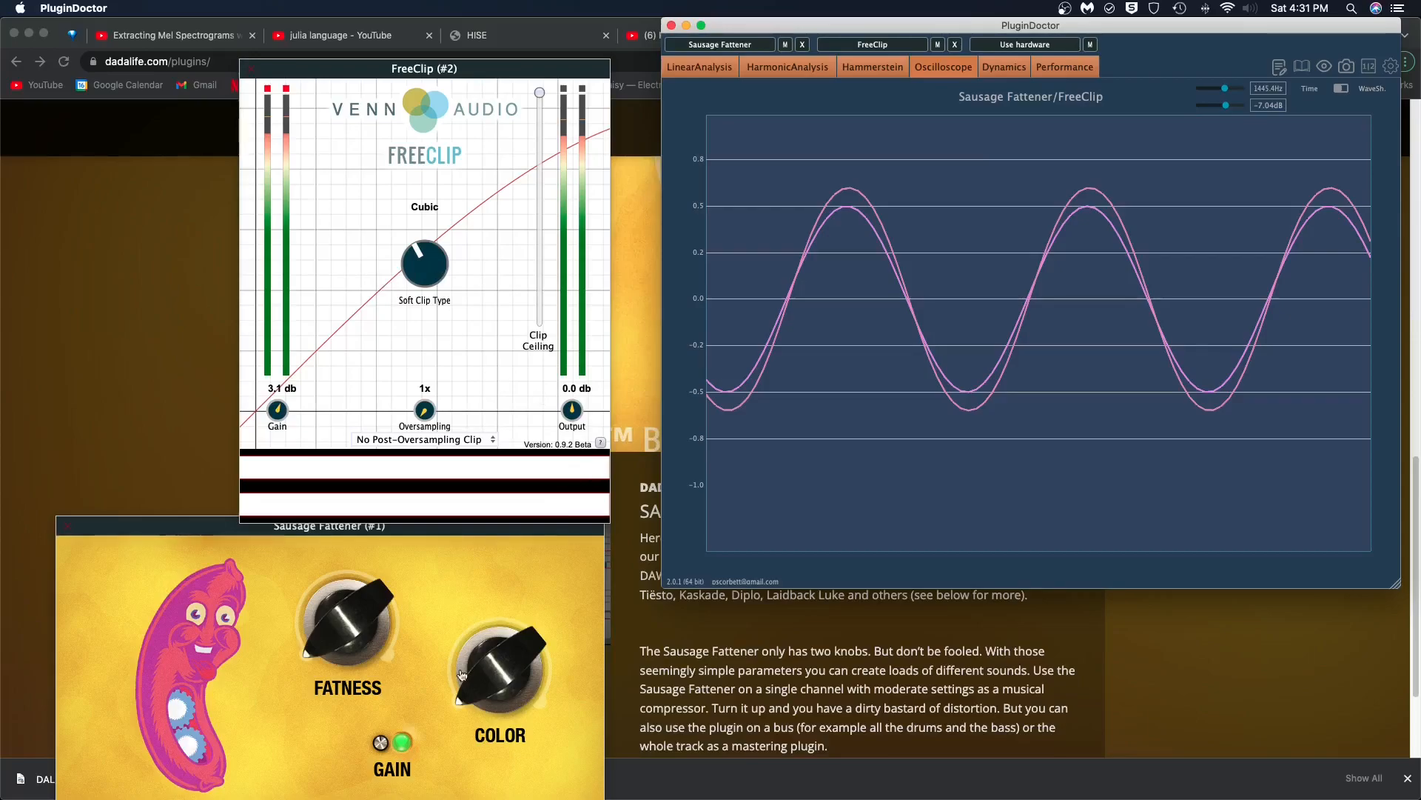
{"action": "left_click_drag", "start_coordinate": [390, 753], "coordinate": [381, 731]}
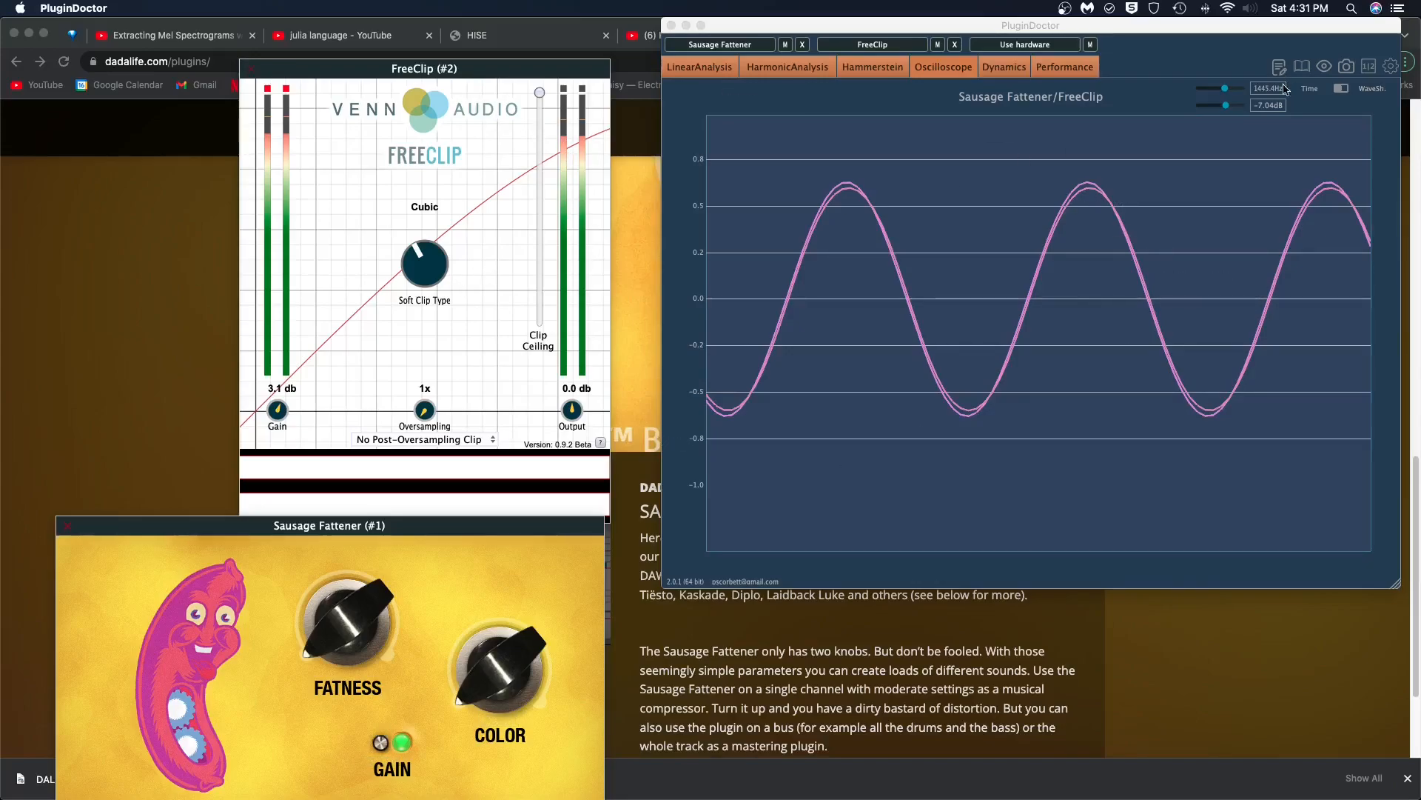
Step: Set FreeClip's soft clip type to Hard and the oscilloscope's test signal level to -13.47 dB
{"action": "mouse_move", "coordinate": [1225, 112]}
{"action": "left_mouse_down"}
{"action": "mouse_move", "coordinate": [1241, 111]}
{"action": "mouse_move", "coordinate": [1219, 111]}
{"action": "left_mouse_up"}
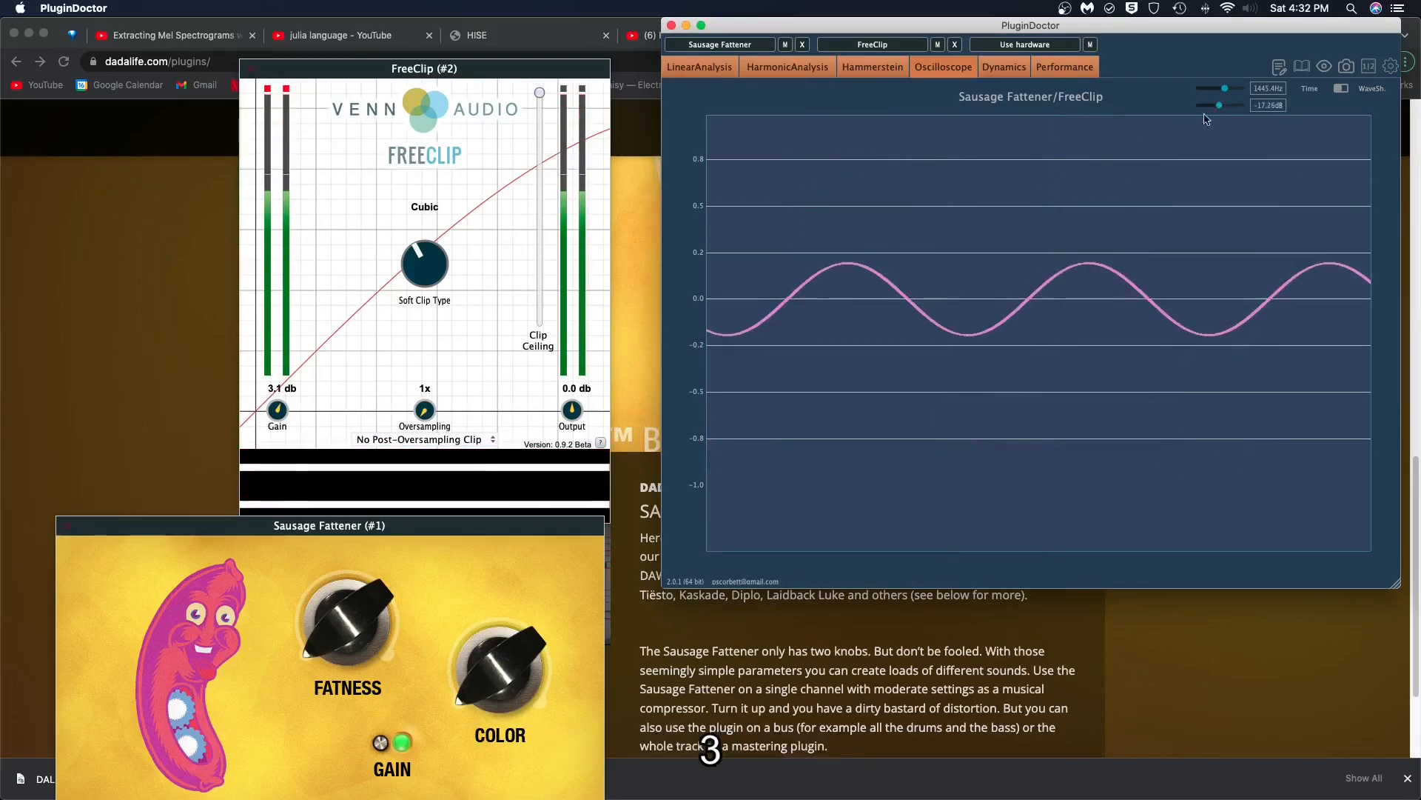
{"action": "left_click_drag", "start_coordinate": [406, 269], "coordinate": [378, 492]}
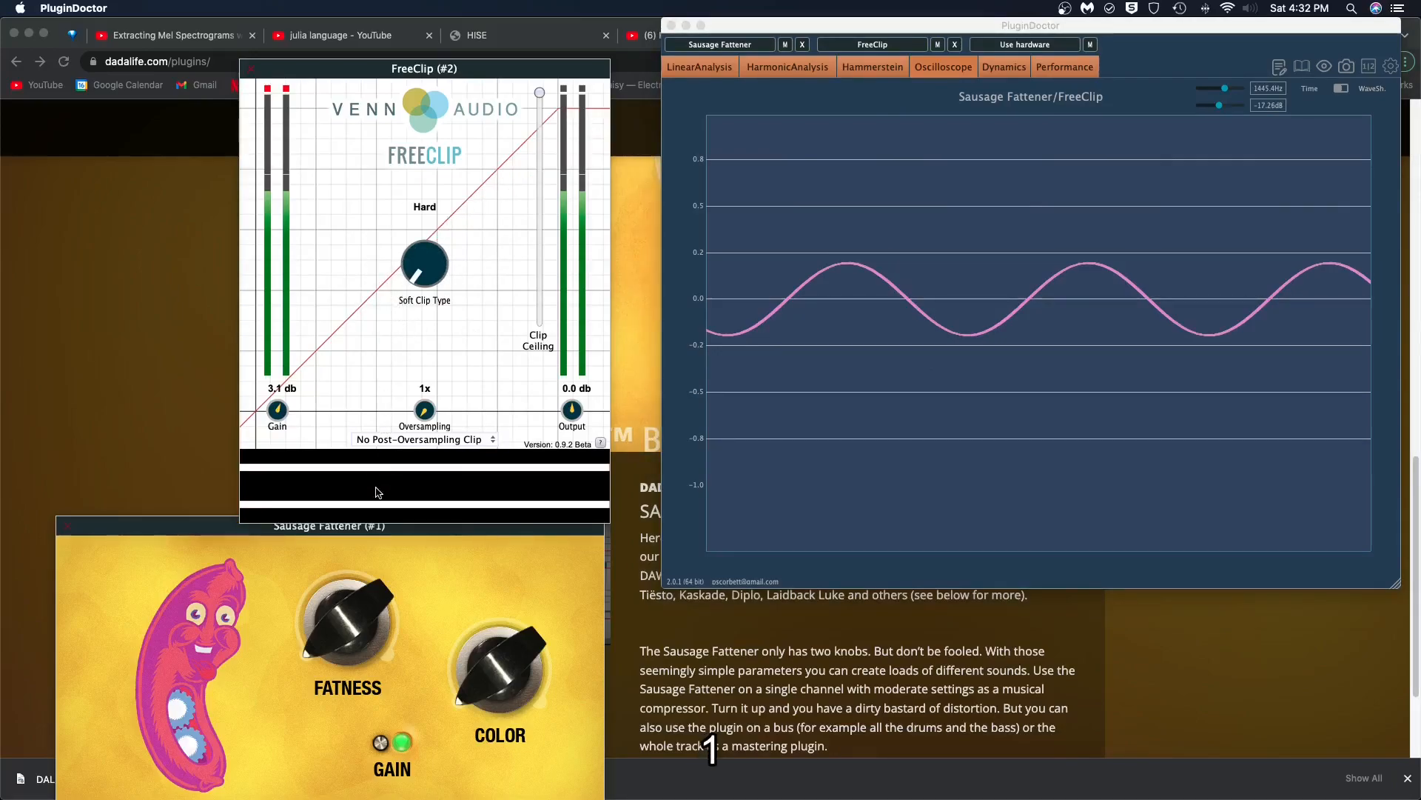
{"action": "mouse_move", "coordinate": [1222, 111]}
{"action": "left_mouse_down"}
{"action": "mouse_move", "coordinate": [1245, 110]}
{"action": "mouse_move", "coordinate": [1223, 105]}
{"action": "mouse_move", "coordinate": [1241, 116]}
{"action": "mouse_move", "coordinate": [1221, 118]}
{"action": "left_mouse_up"}
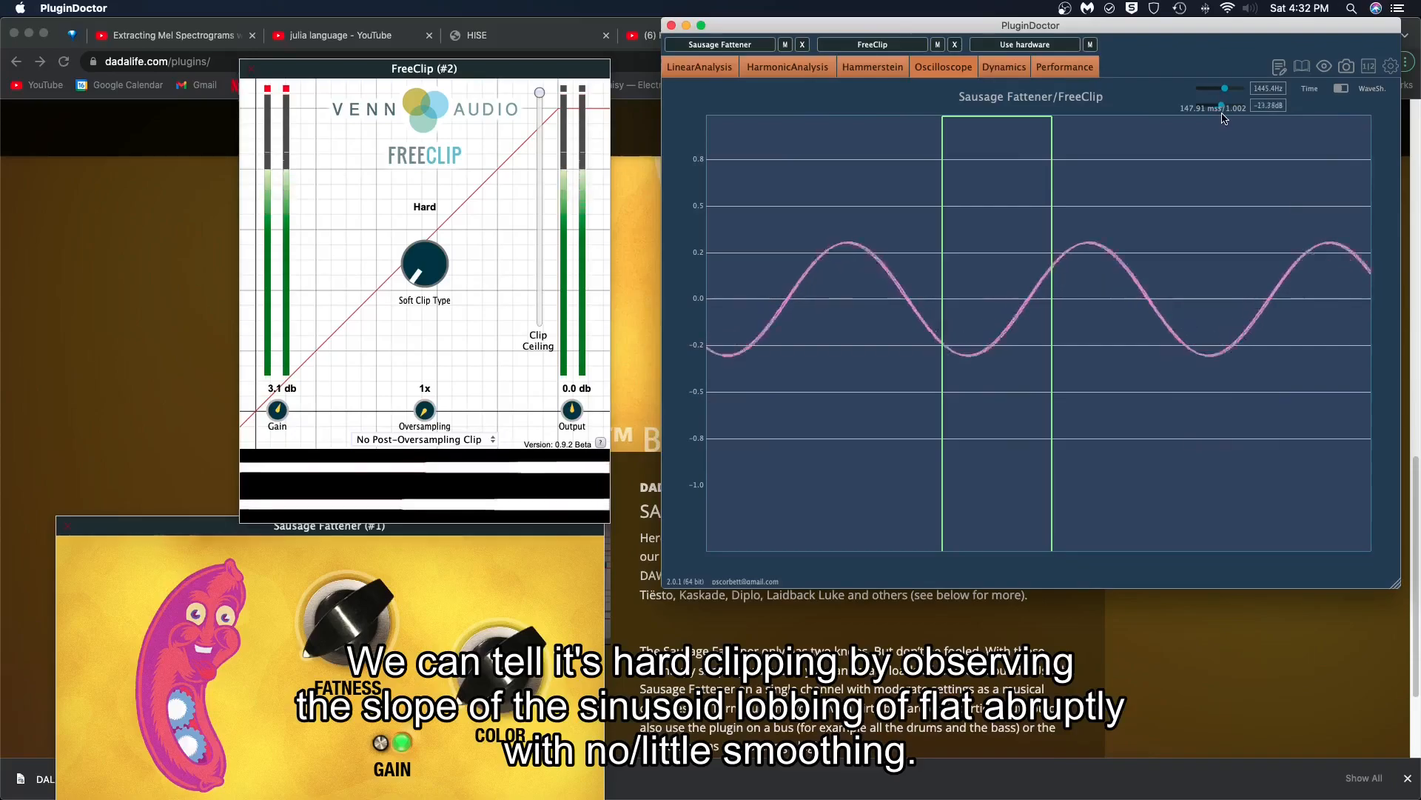
Step: Mute FreeClip and show the dynamics analysis of Sausage Fattener with a 2220.6 Hz test frequency
{"action": "left_click", "coordinate": [938, 46]}
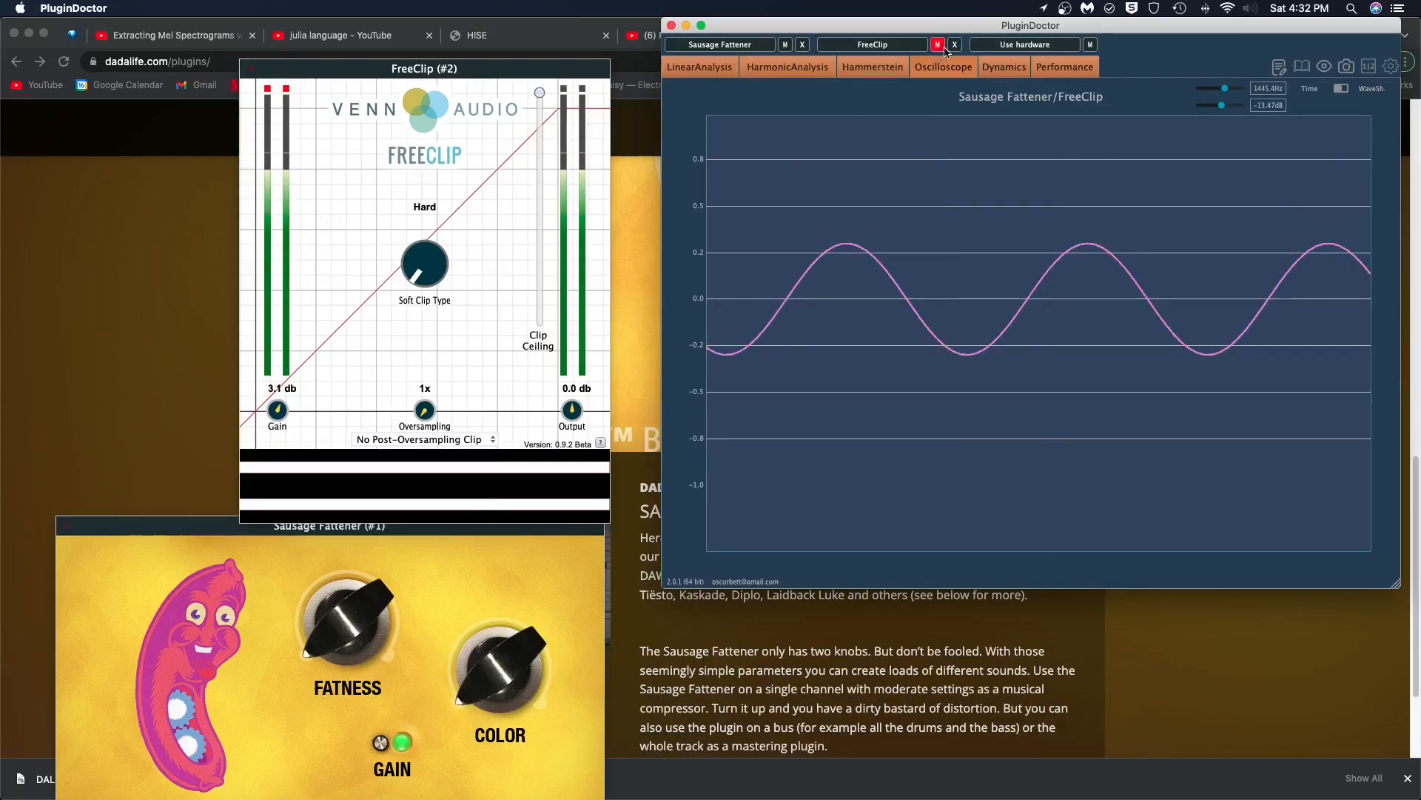
{"action": "left_click", "coordinate": [995, 72]}
{"action": "left_click_drag", "start_coordinate": [1225, 88], "coordinate": [1228, 90]}
{"action": "left_click", "coordinate": [1226, 89]}
Step: Raise Sausage Fattener's Fatness partway to examine its effect on the dynamics curve
{"action": "mouse_move", "coordinate": [374, 636]}
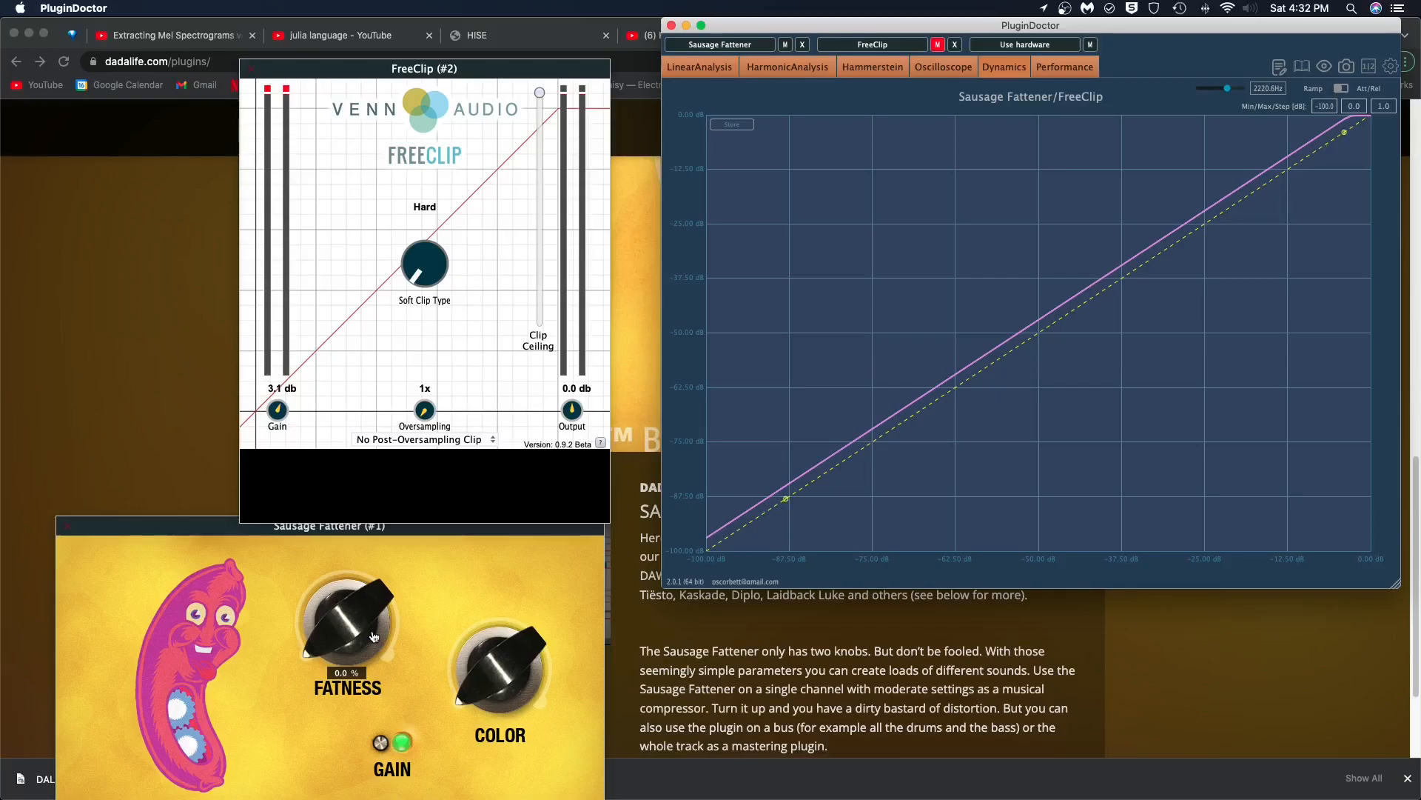
{"action": "left_click_drag", "start_coordinate": [374, 636], "coordinate": [371, 579]}
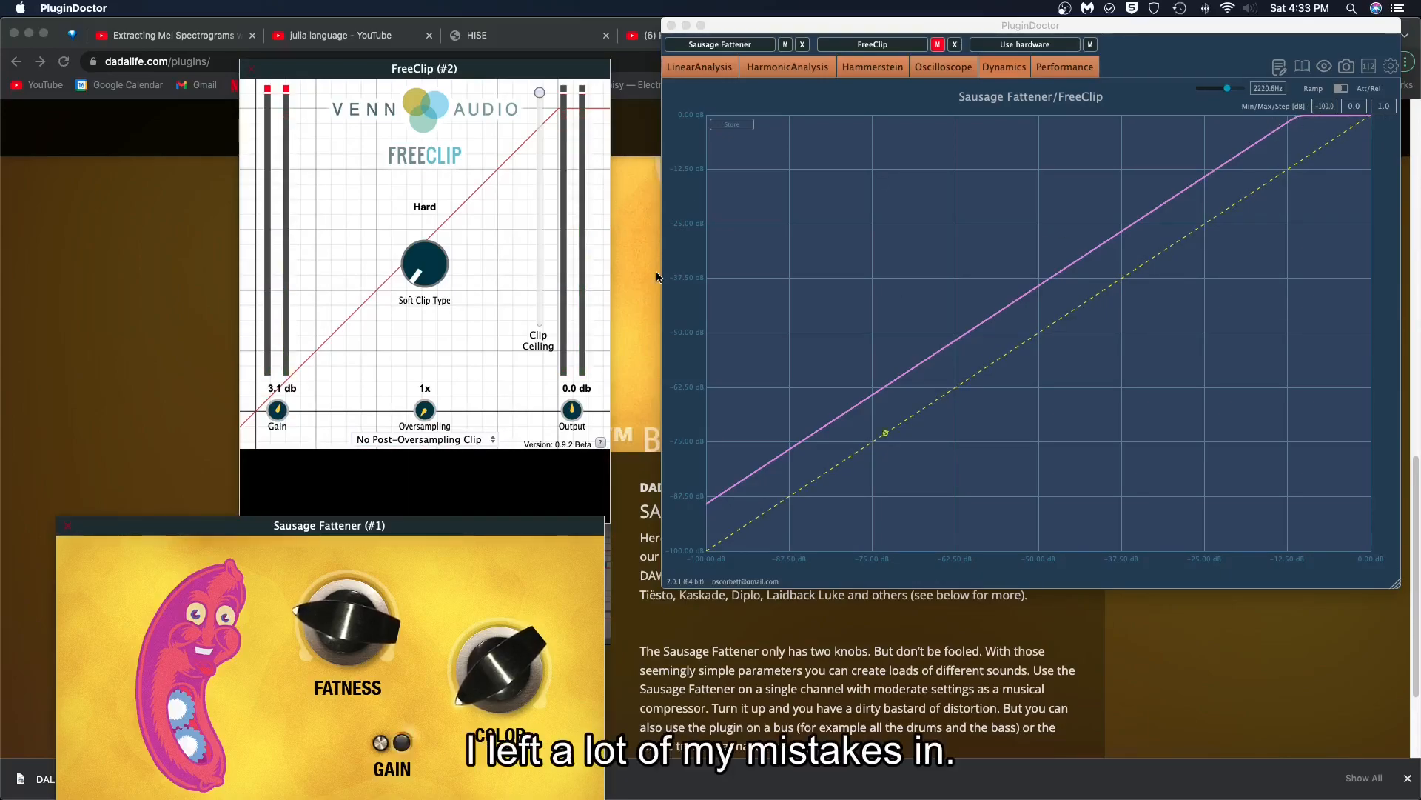
Step: Set the dynamics test frequency to 592.2 Hz and compare Sausage Fattener's dynamics curves at low and high Fatness, returning Fatness to 0%
{"action": "left_click_drag", "start_coordinate": [1227, 88], "coordinate": [1221, 90]}
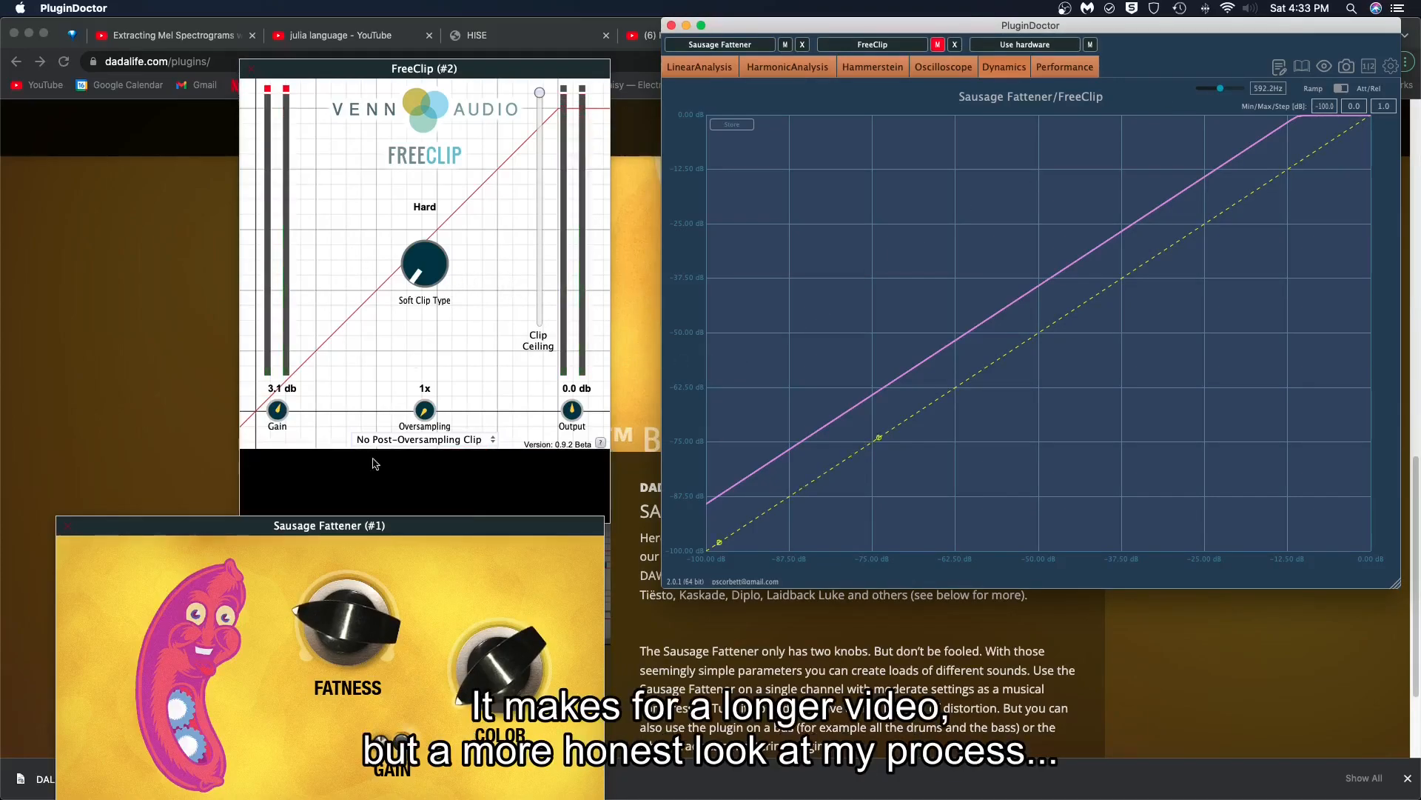
{"action": "left_click_drag", "start_coordinate": [346, 648], "coordinate": [355, 741]}
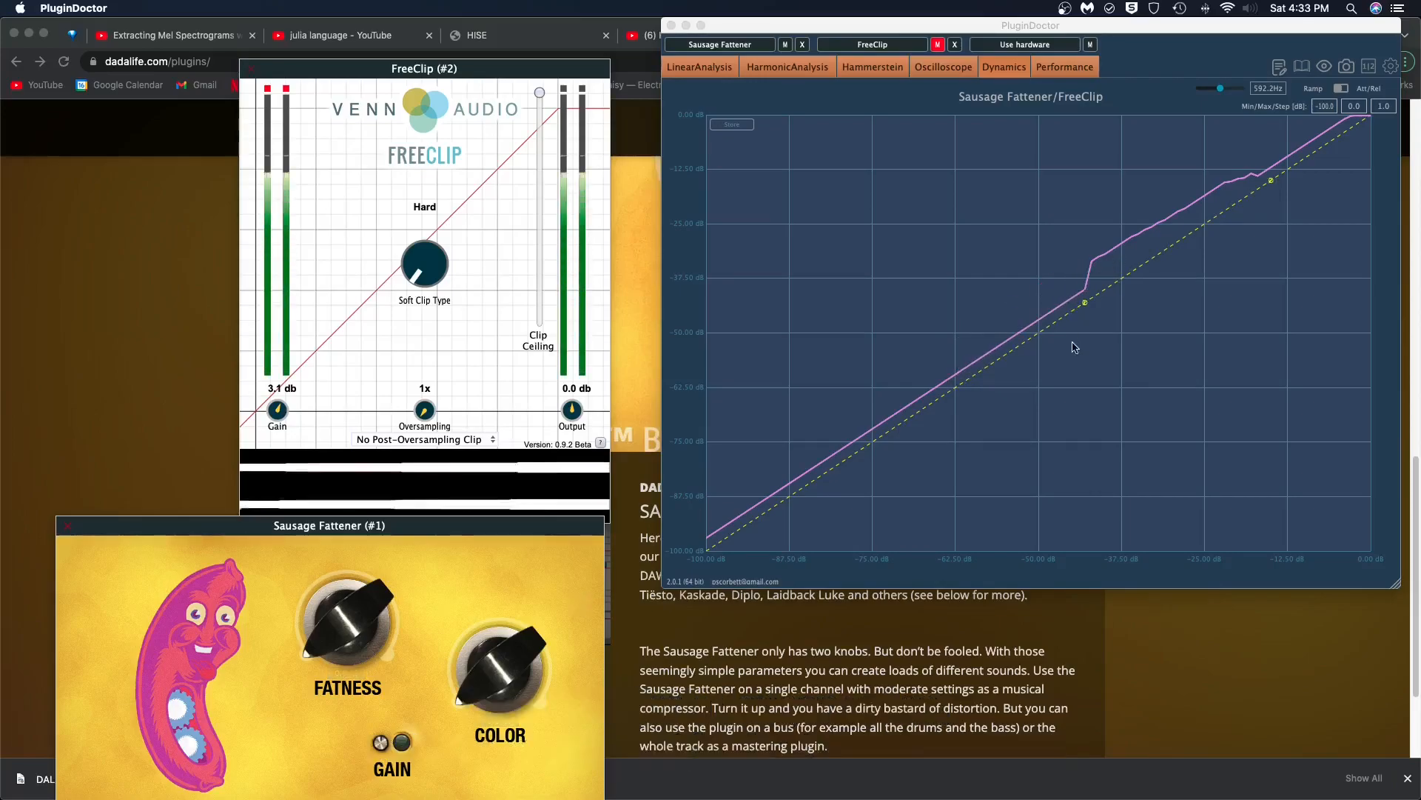
{"action": "left_click_drag", "start_coordinate": [370, 624], "coordinate": [379, 377]}
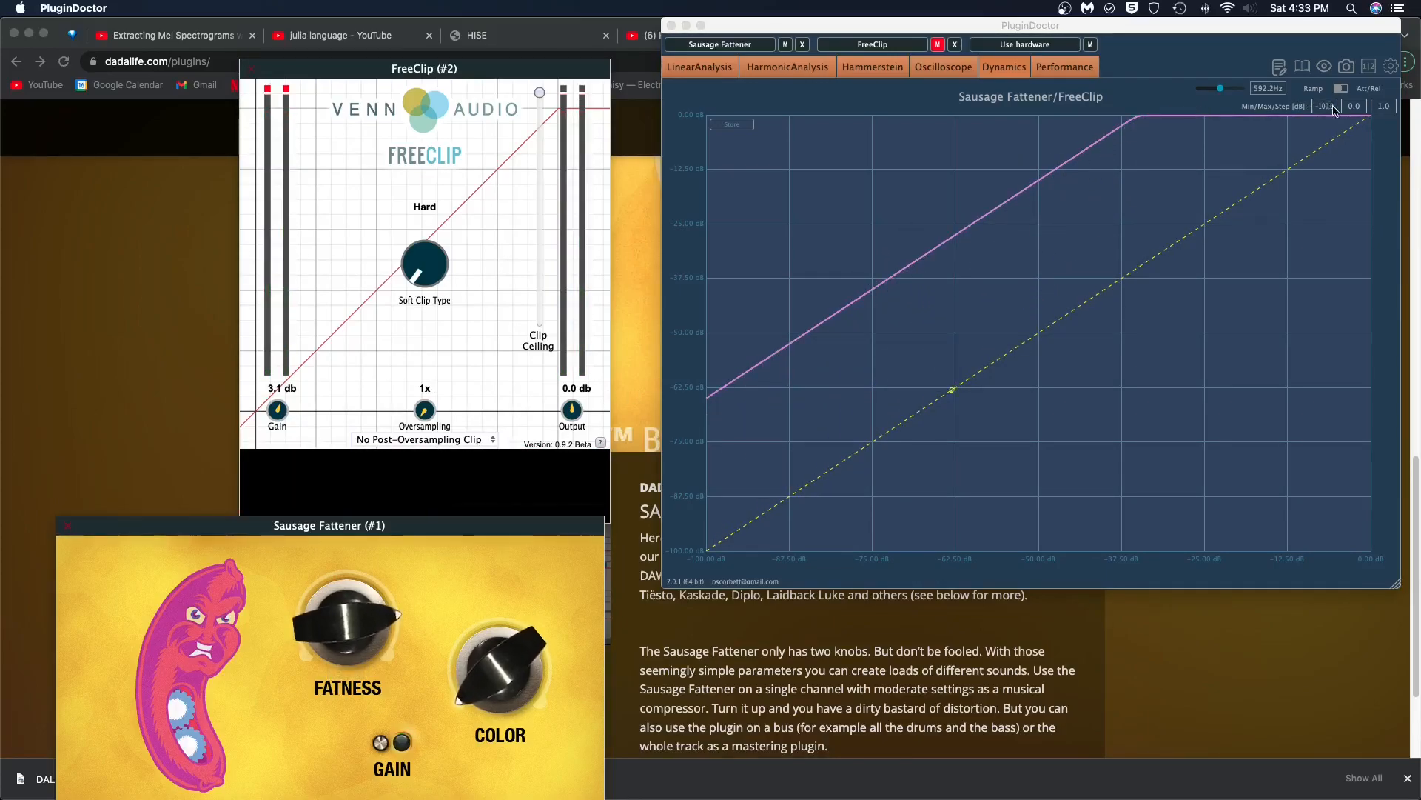
{"action": "left_click_drag", "start_coordinate": [338, 655], "coordinate": [400, 799]}
{"action": "left_click_drag", "start_coordinate": [383, 618], "coordinate": [389, 647]}
{"action": "mouse_move", "coordinate": [379, 746]}
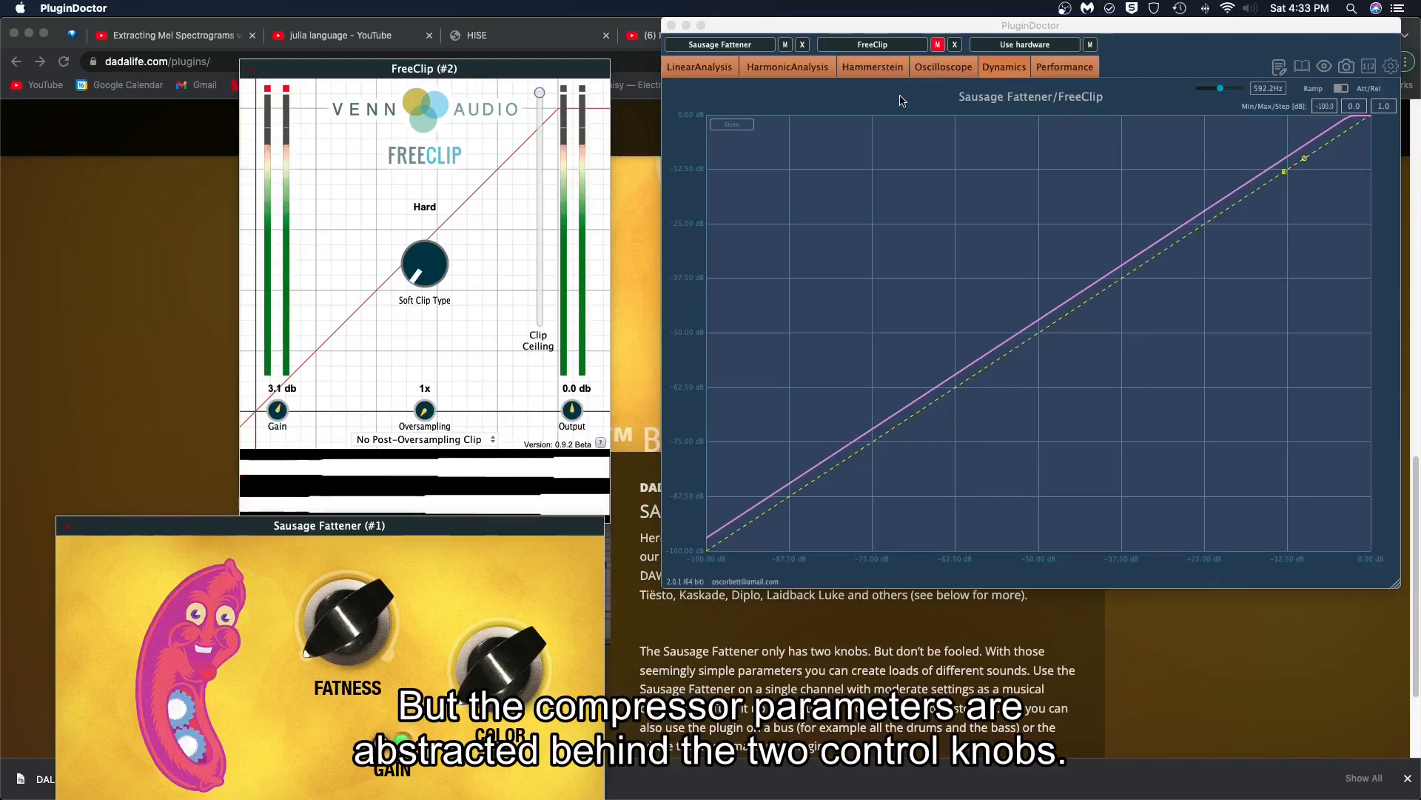
Step: Show the harmonic analysis and examine Sausage Fattener's distortion at 53.8 Hz and 86.1 Hz with Fatness raised partway
{"action": "left_click", "coordinate": [809, 68]}
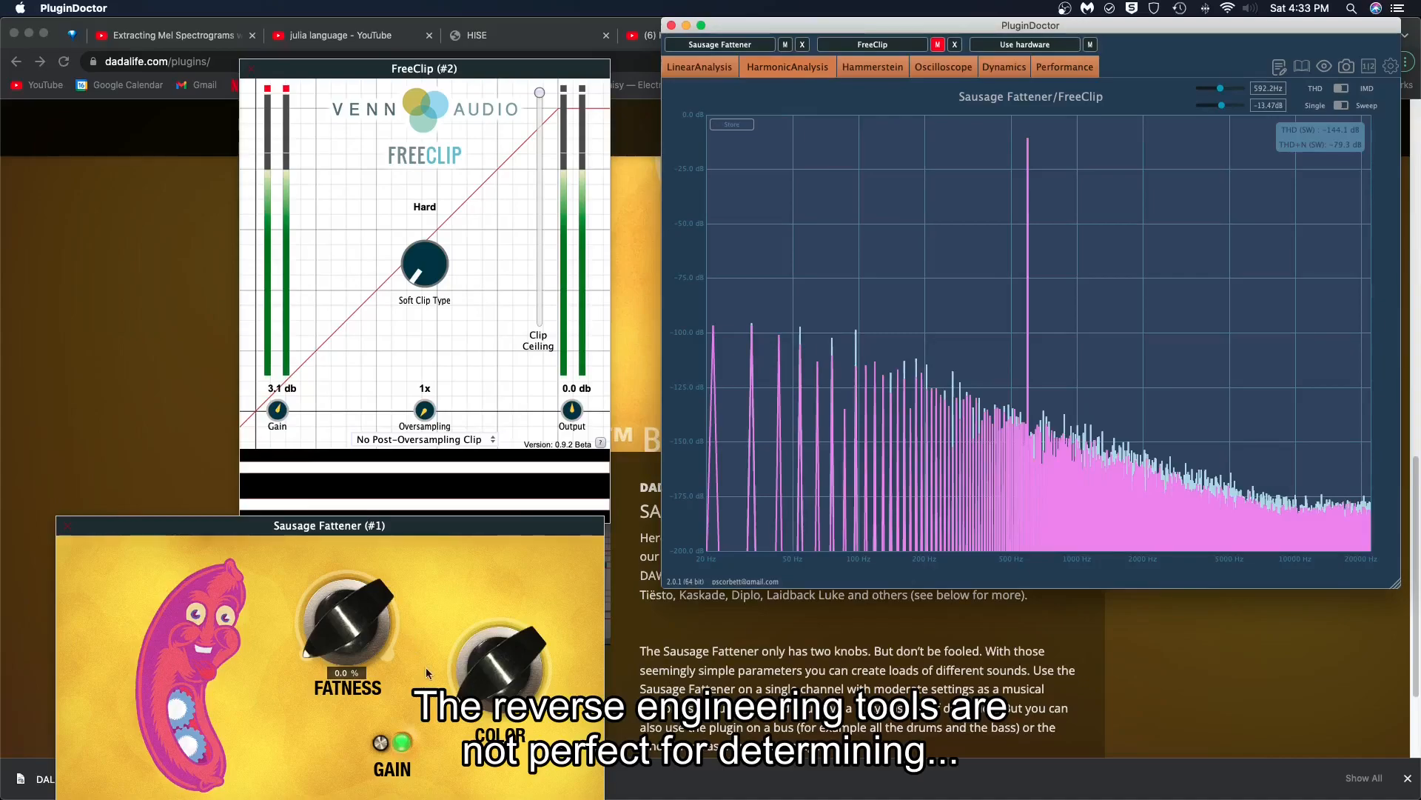
{"action": "left_click", "coordinate": [356, 663]}
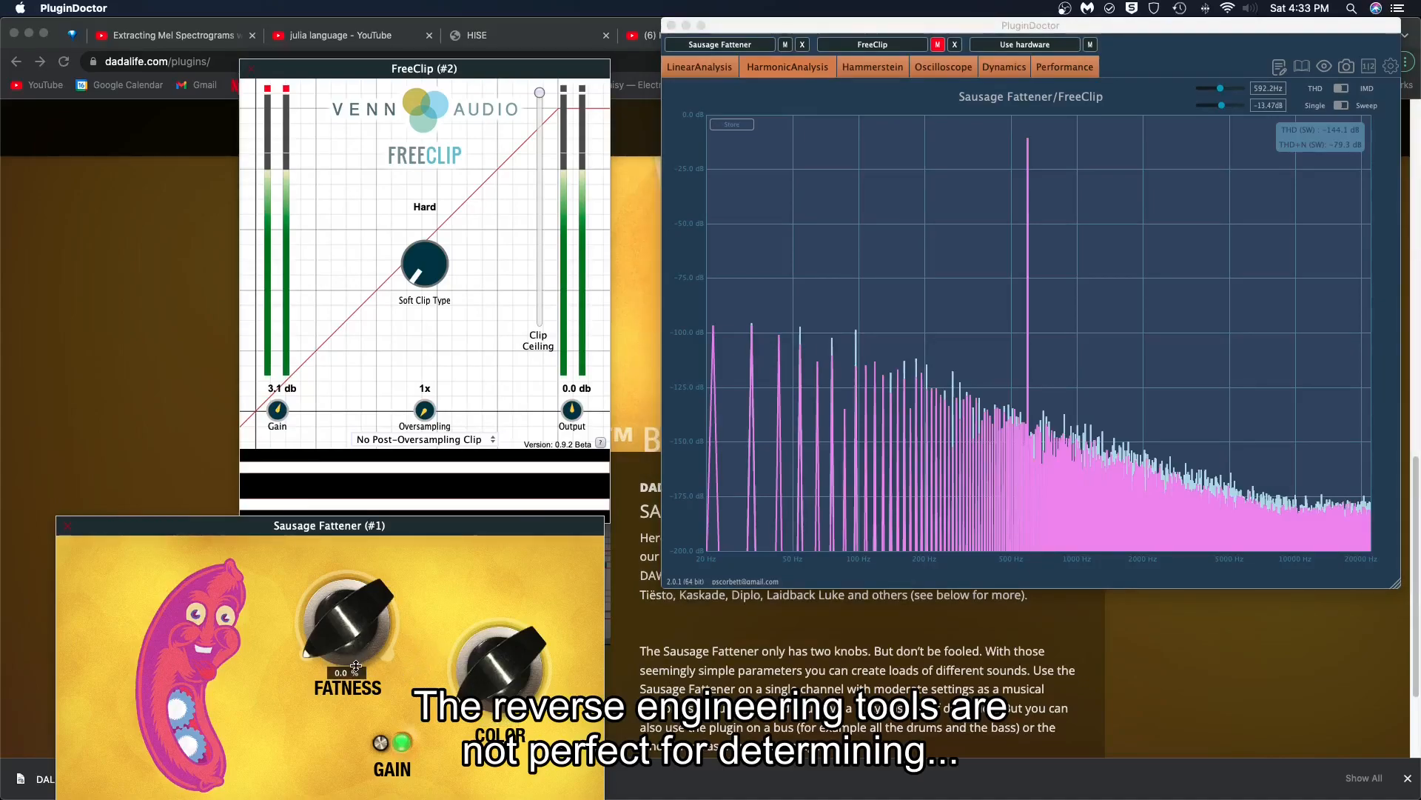
{"action": "left_click_drag", "start_coordinate": [1221, 88], "coordinate": [1211, 92]}
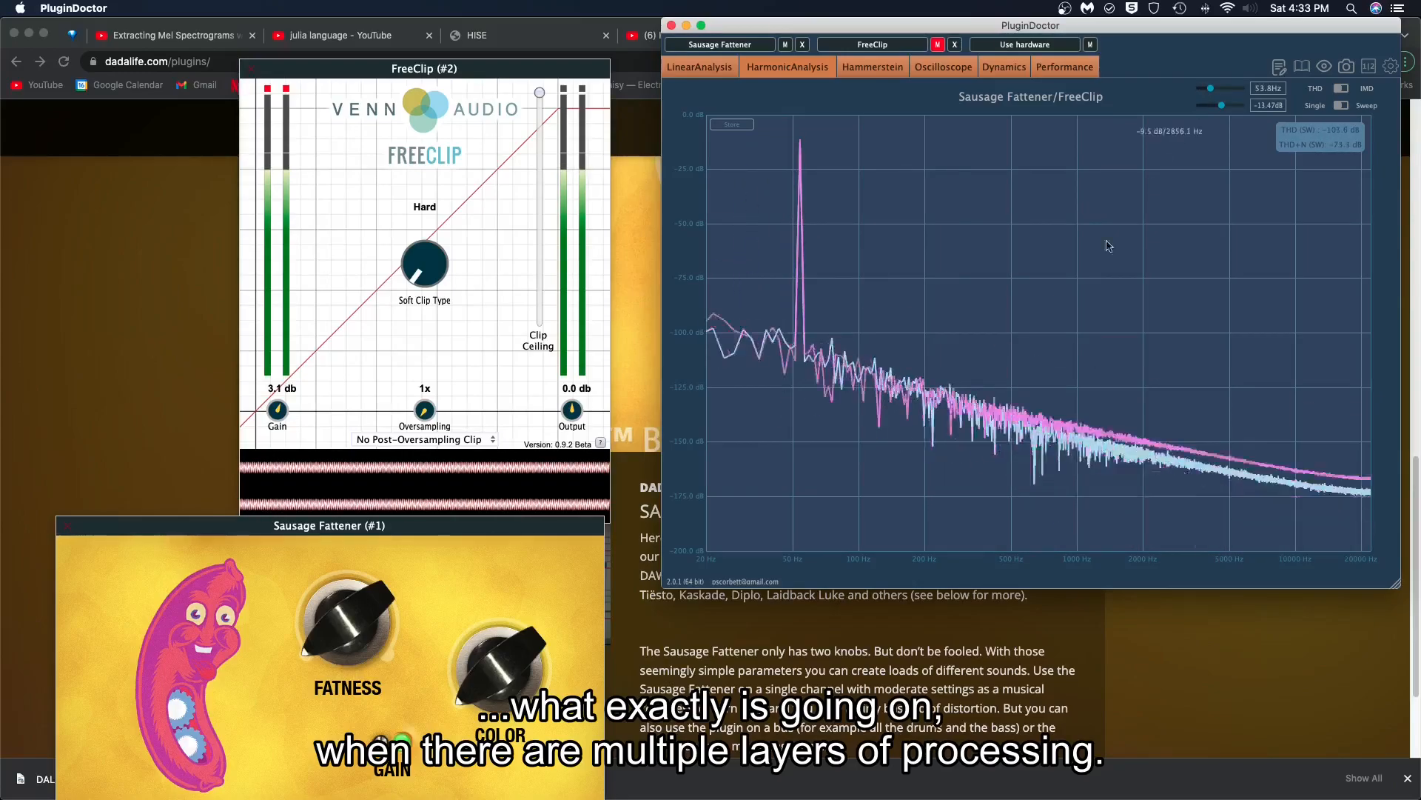
{"action": "left_click_drag", "start_coordinate": [330, 607], "coordinate": [345, 535]}
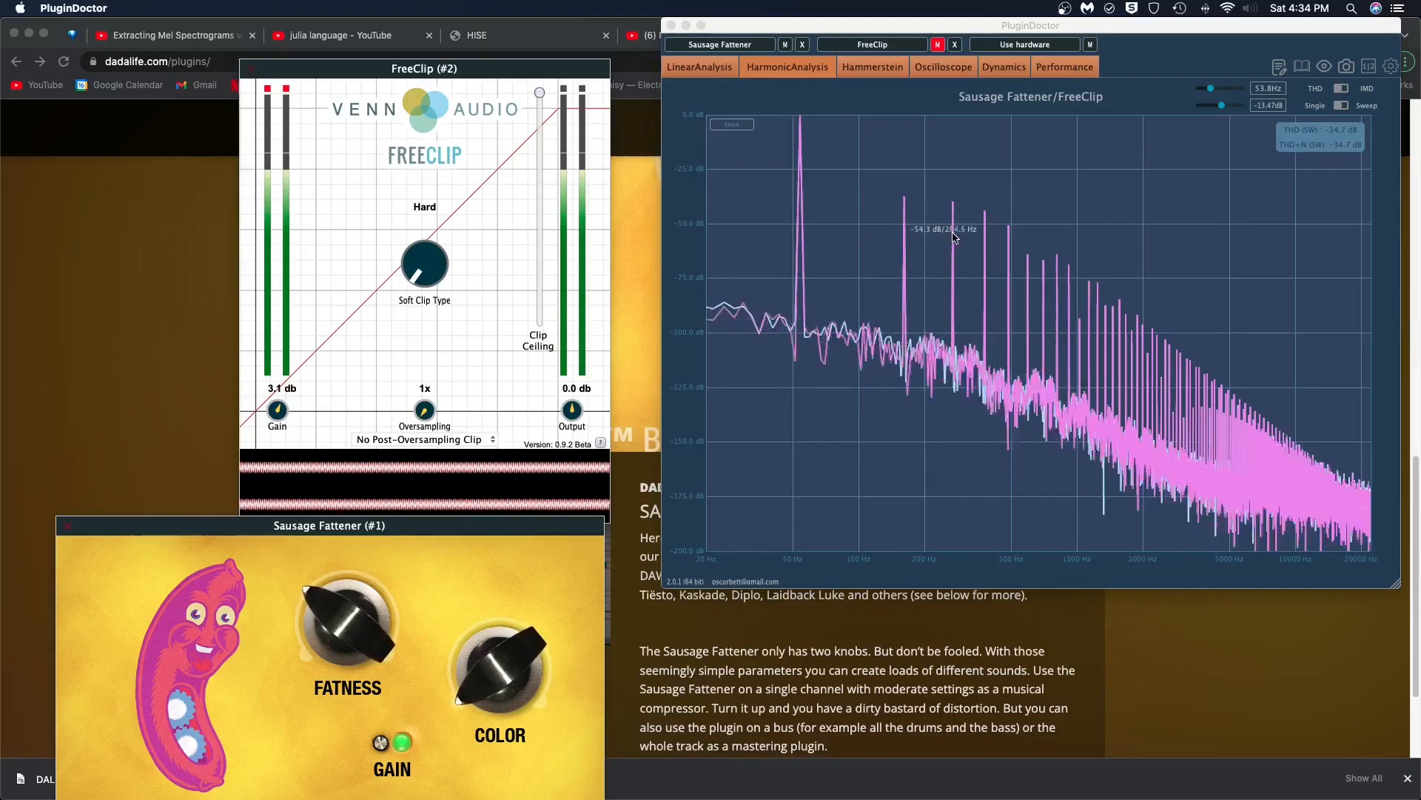
{"action": "left_click_drag", "start_coordinate": [1210, 88], "coordinate": [1214, 89]}
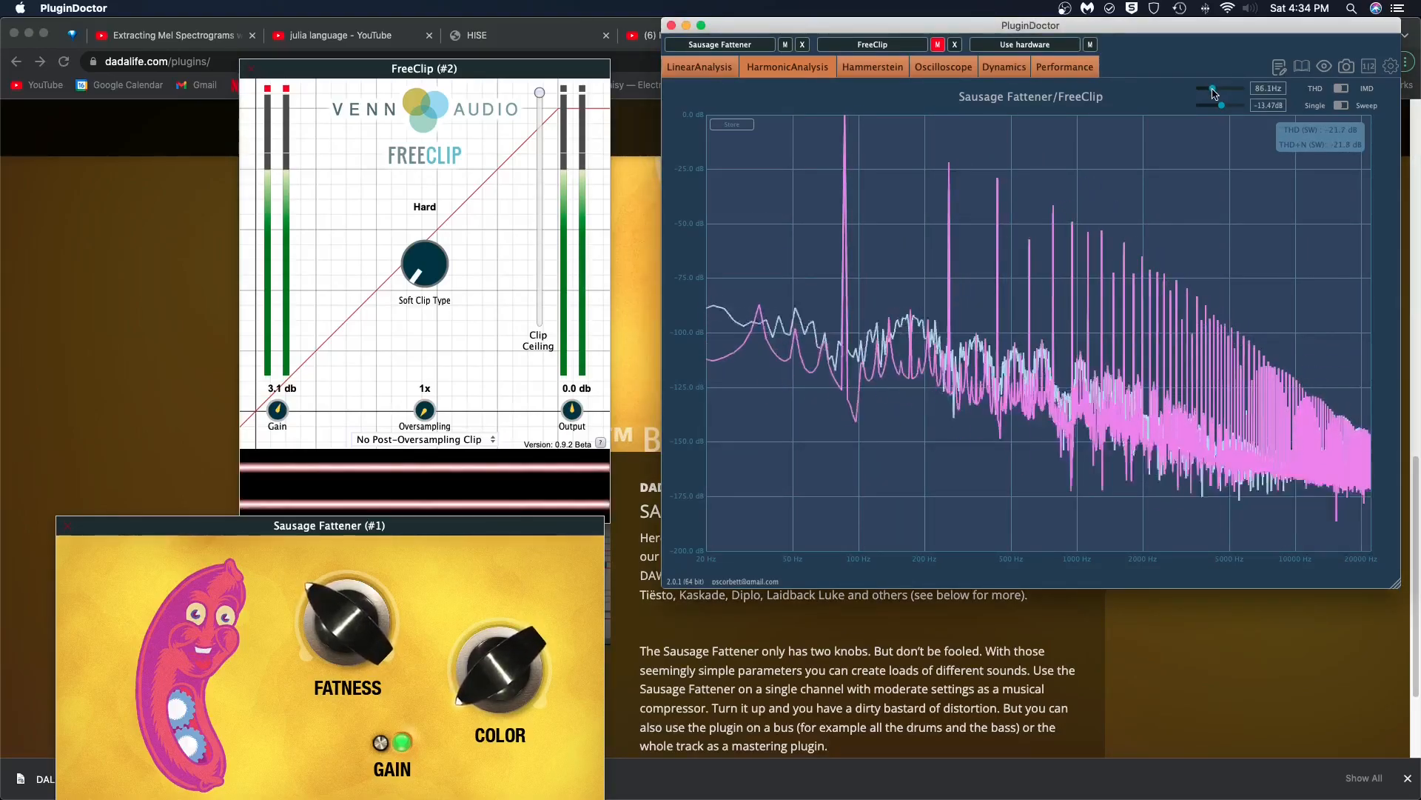
{"action": "left_click_drag", "start_coordinate": [1213, 90], "coordinate": [1212, 89]}
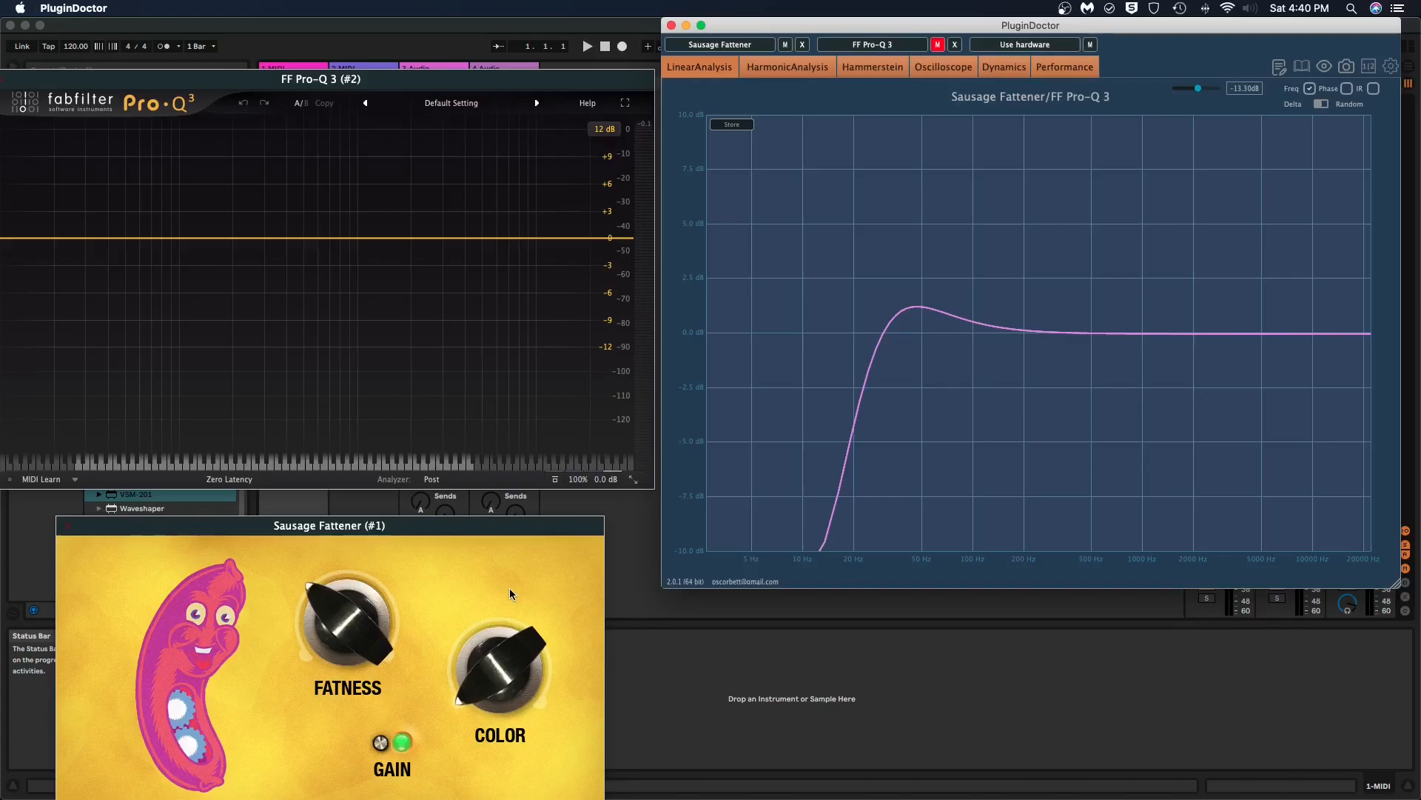
Step: Sweep Sausage Fattener's Color to maximum and back to minimum to examine its effect on the frequency response
{"action": "mouse_move", "coordinate": [500, 658]}
{"action": "left_click_drag", "start_coordinate": [498, 693], "coordinate": [420, 474]}
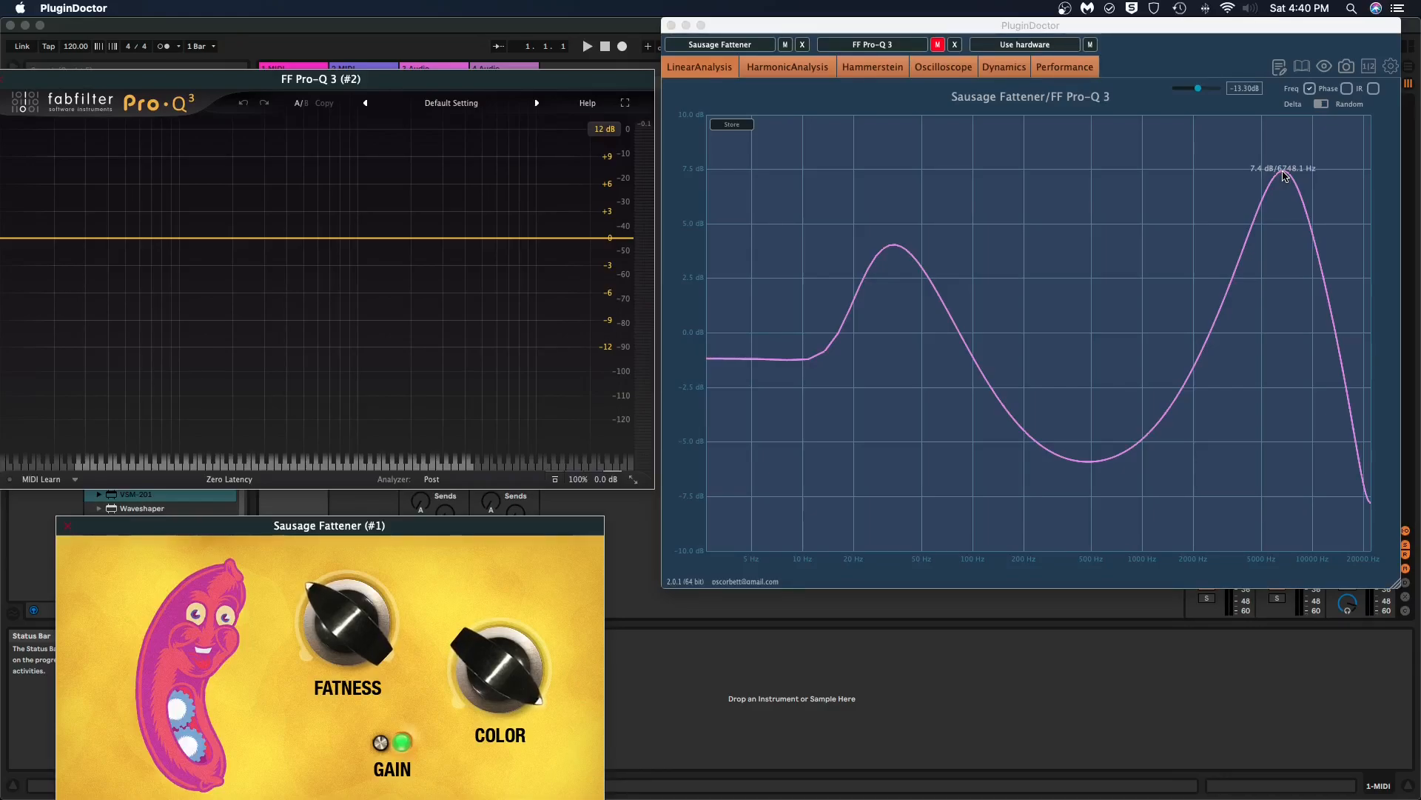
{"action": "left_click_drag", "start_coordinate": [476, 754], "coordinate": [458, 798]}
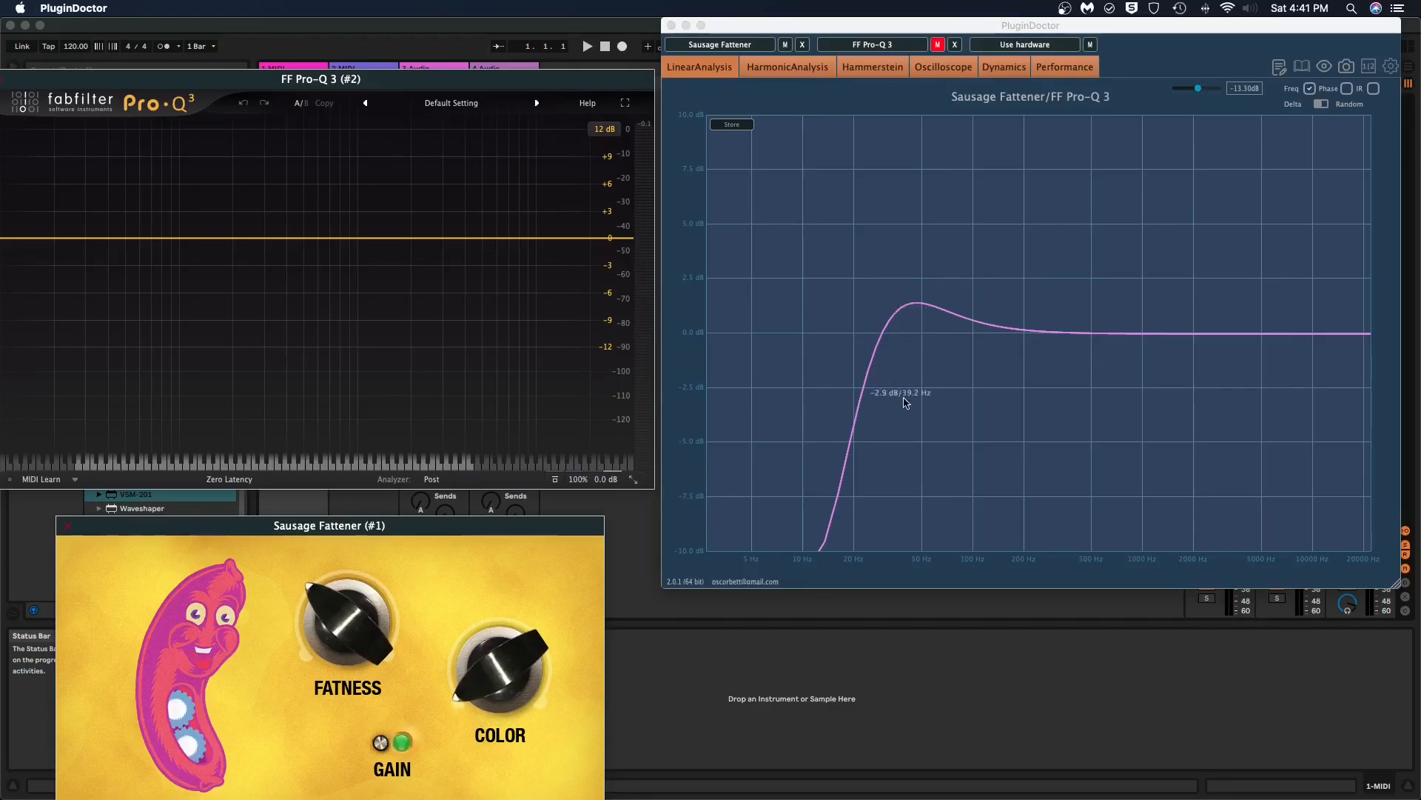
{"action": "left_click_drag", "start_coordinate": [505, 678], "coordinate": [512, 754]}
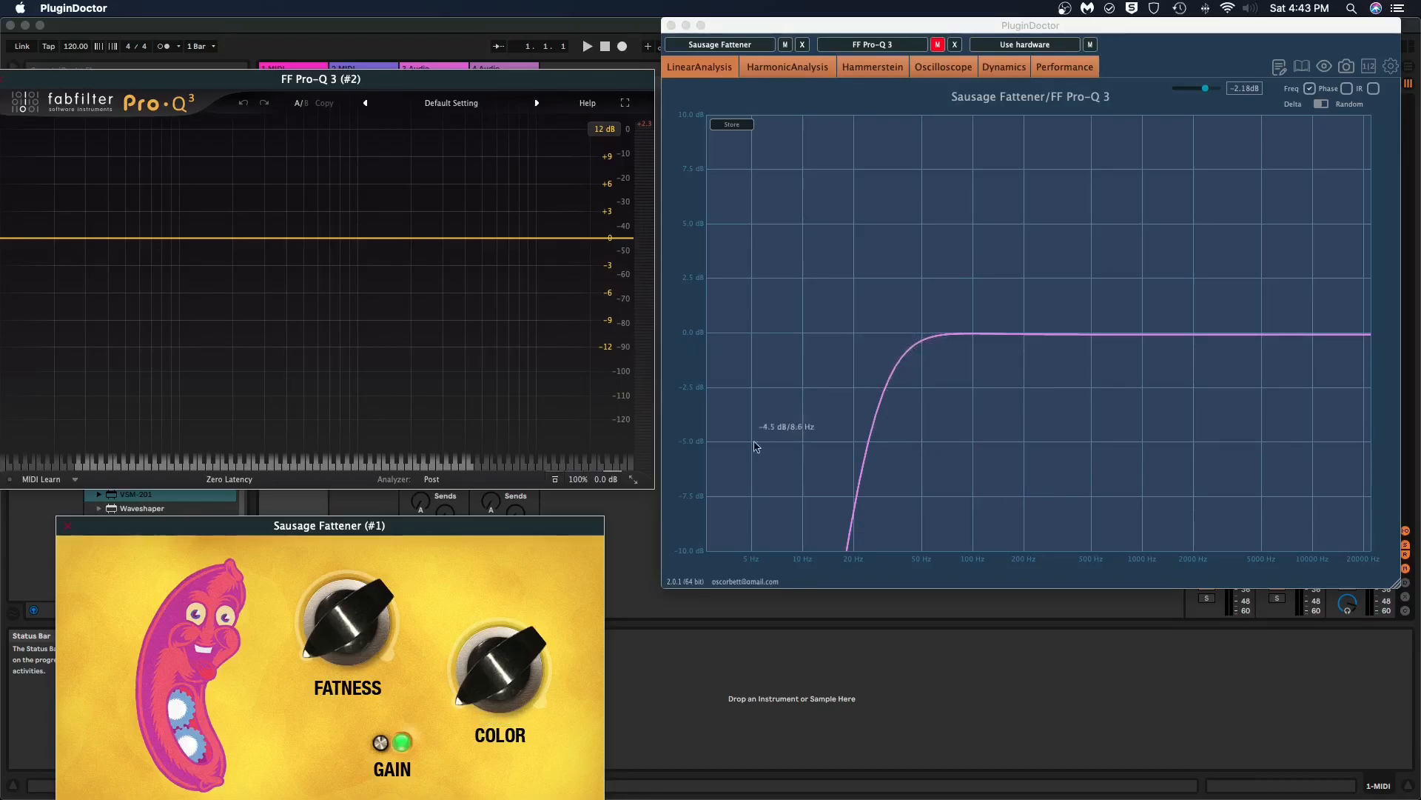
Step: Raise Sausage Fattener's Fatness well up and lower it again to examine the low-frequency bump at a -2.18 dB signal level
{"action": "left_click_drag", "start_coordinate": [347, 619], "coordinate": [297, 559]}
{"action": "left_click_drag", "start_coordinate": [291, 613], "coordinate": [317, 613]}
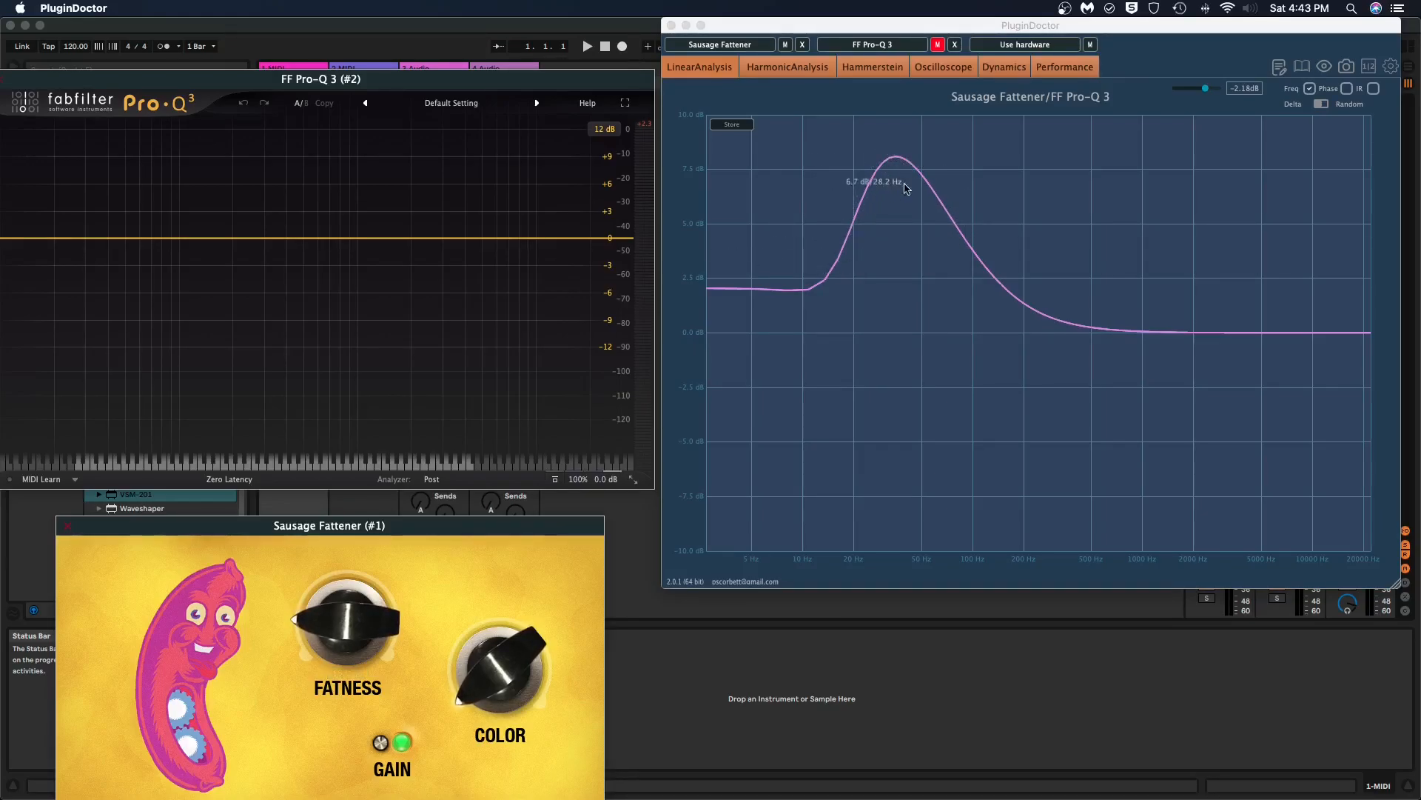
{"action": "mouse_move", "coordinate": [367, 616]}
{"action": "left_mouse_down"}
{"action": "mouse_move", "coordinate": [388, 617]}
{"action": "mouse_move", "coordinate": [375, 617]}
{"action": "left_mouse_up"}
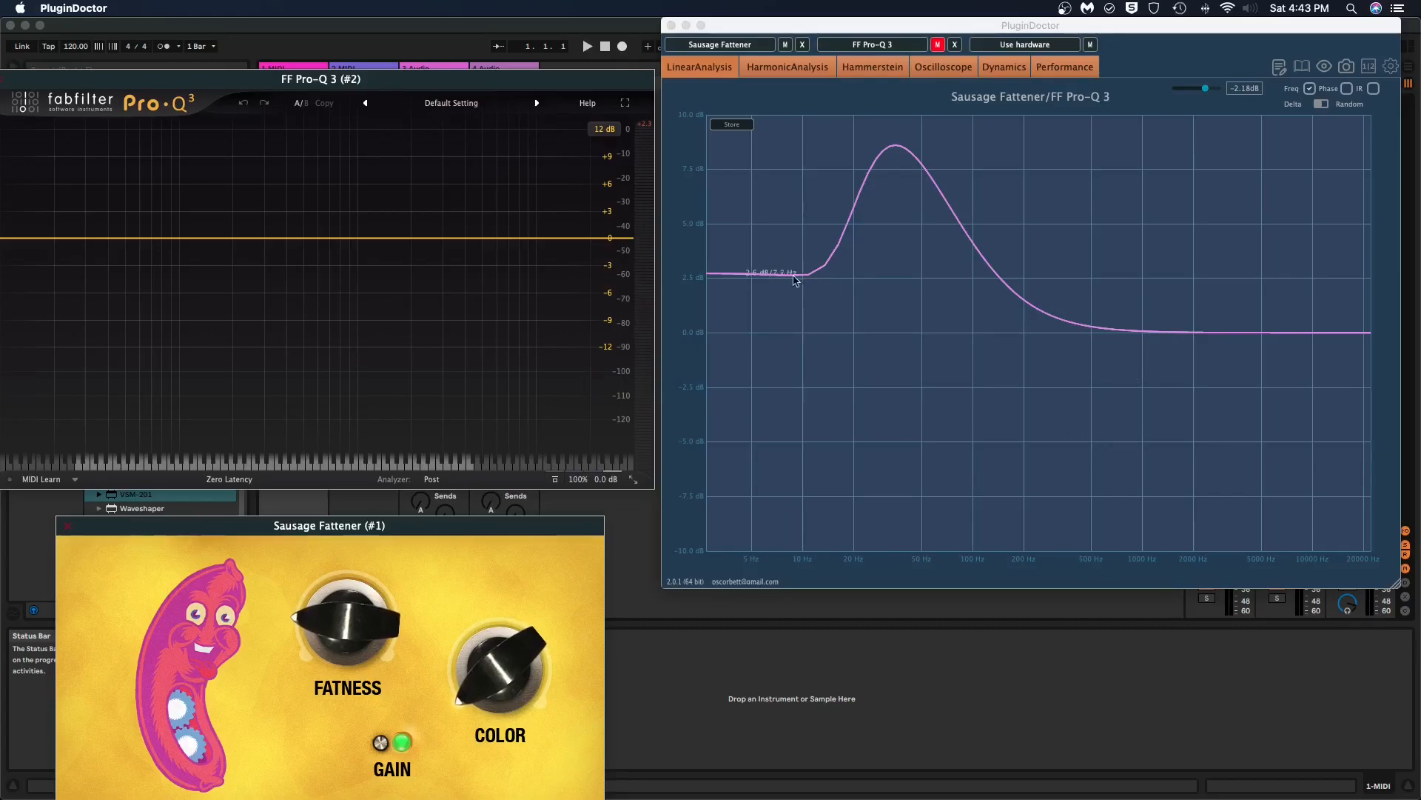
{"action": "left_click_drag", "start_coordinate": [324, 627], "coordinate": [297, 695]}
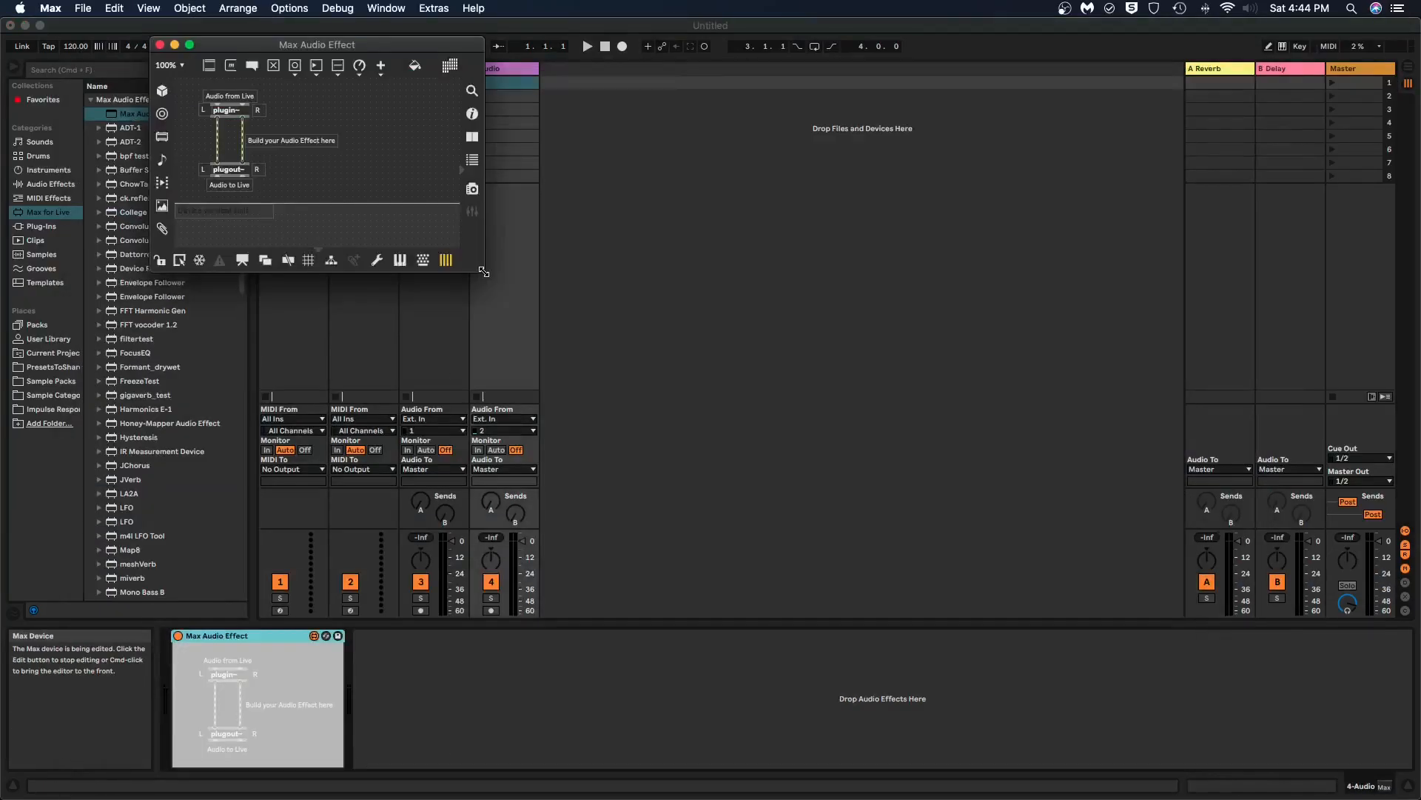
Step: Enlarge the Max Audio Effect editing window and close the filterdesign help patch
{"action": "left_click_drag", "start_coordinate": [484, 273], "coordinate": [1376, 768]}
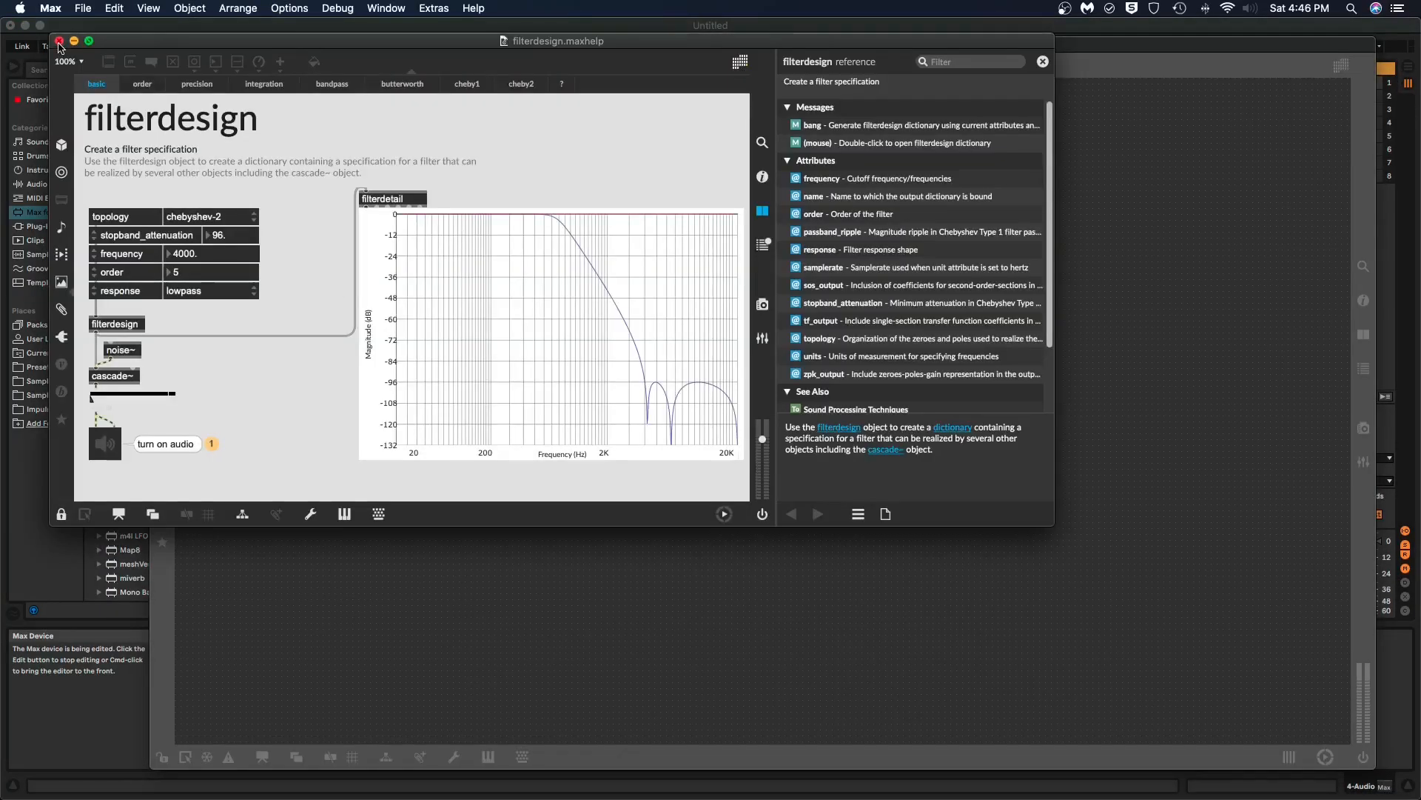
{"action": "left_click", "coordinate": [59, 41]}
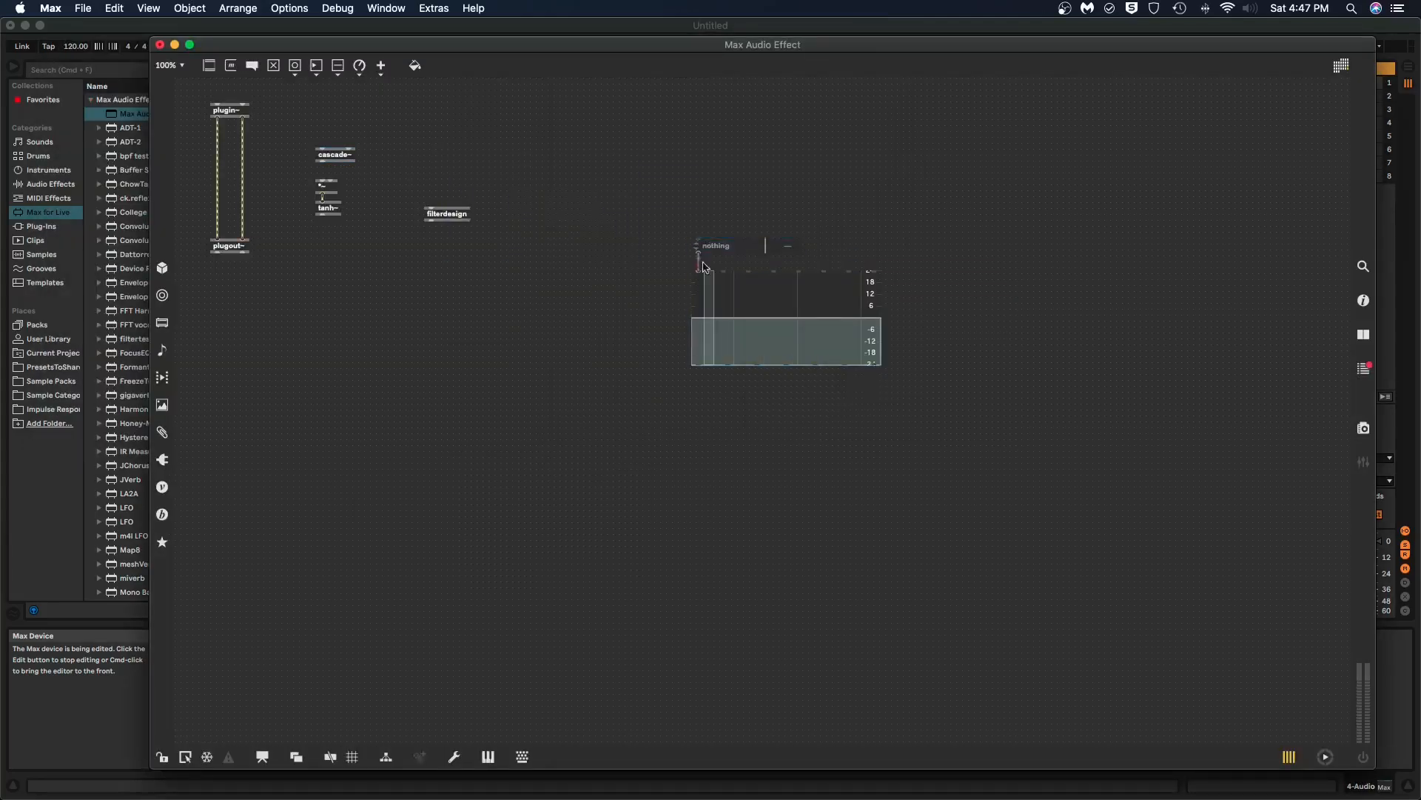
Step: Generate DALL·E images from "angry cartoon sausage lifting a barbell" and compare them with an earlier set of variations
{"action": "type", "text": "angry cartoon sausage lifting a barbell"}
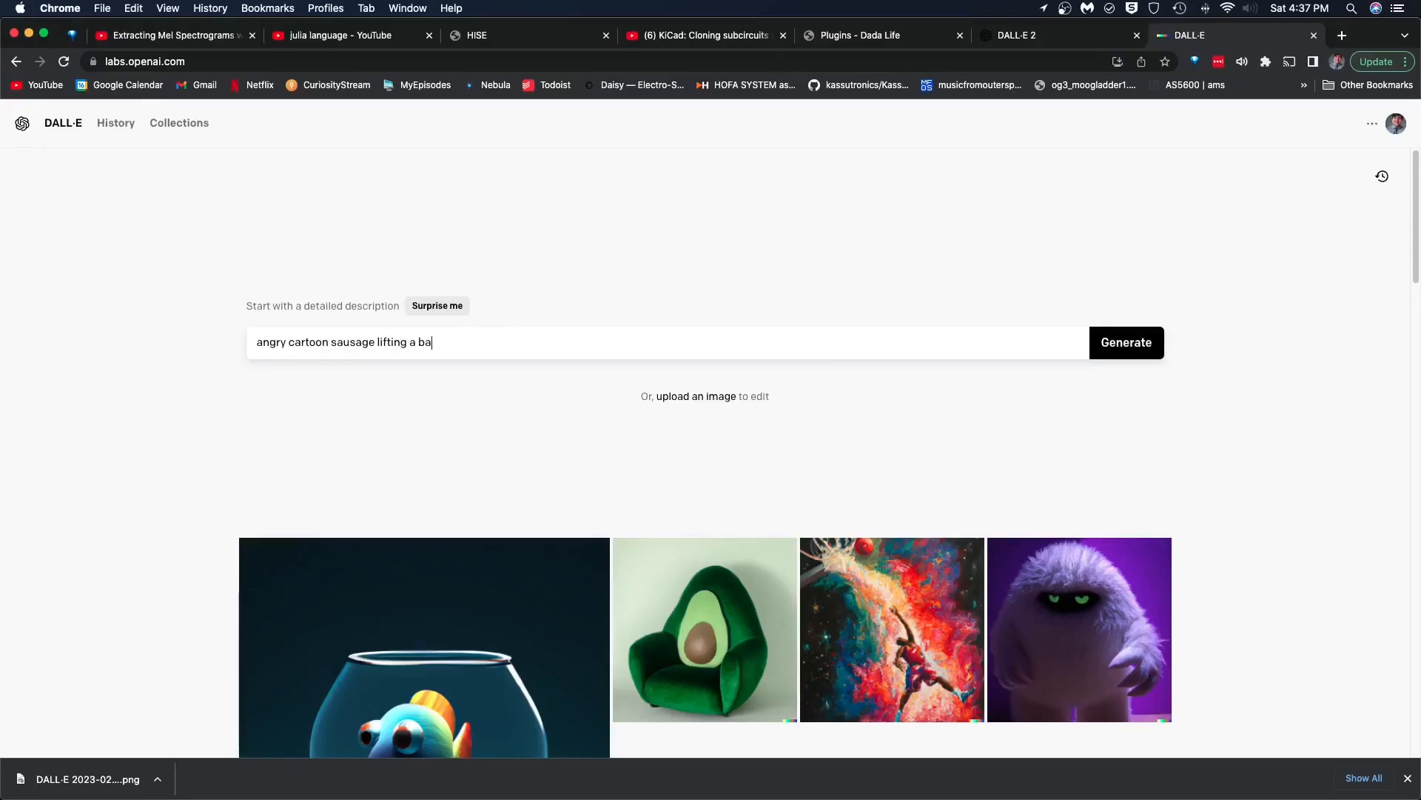
{"action": "key", "text": "Return"}
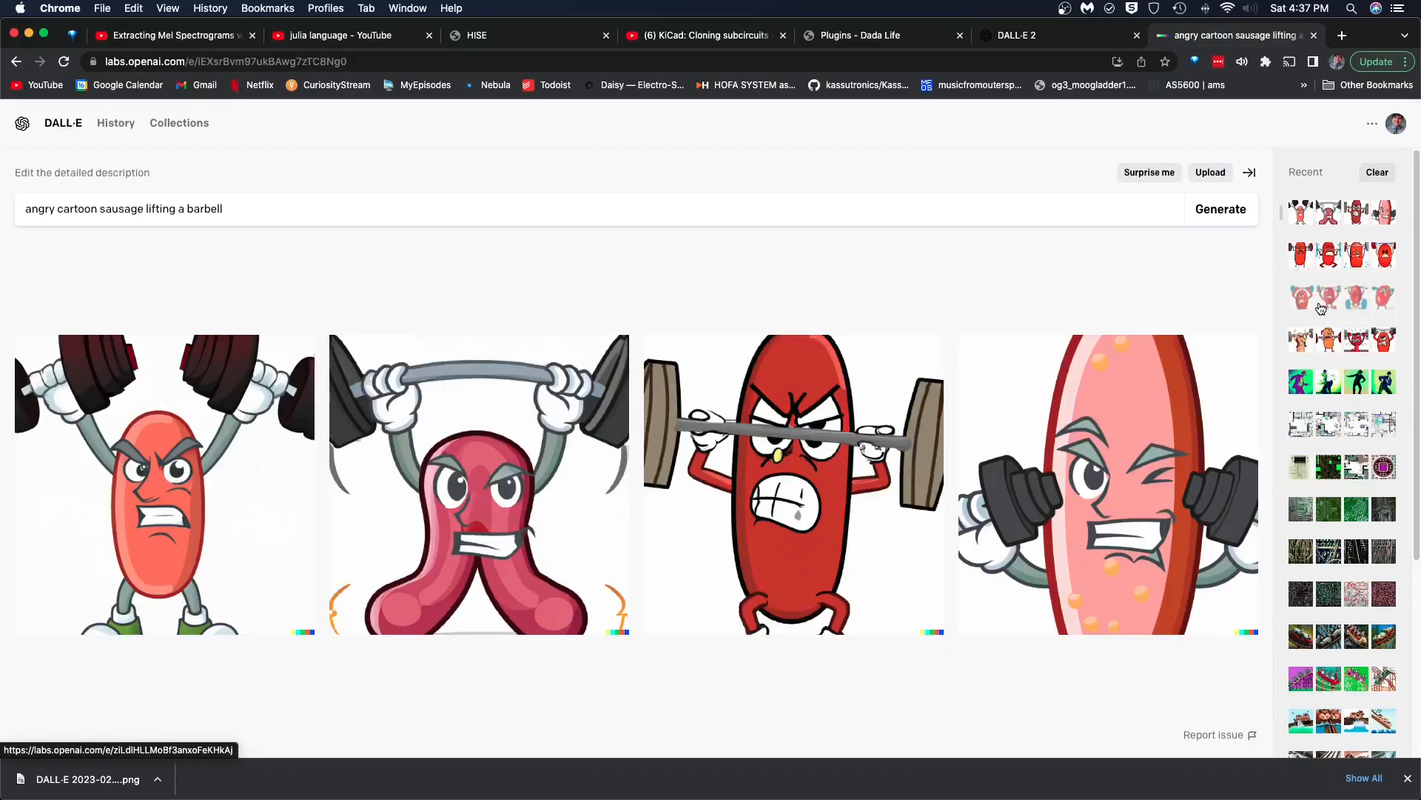
{"action": "left_click", "coordinate": [1321, 308]}
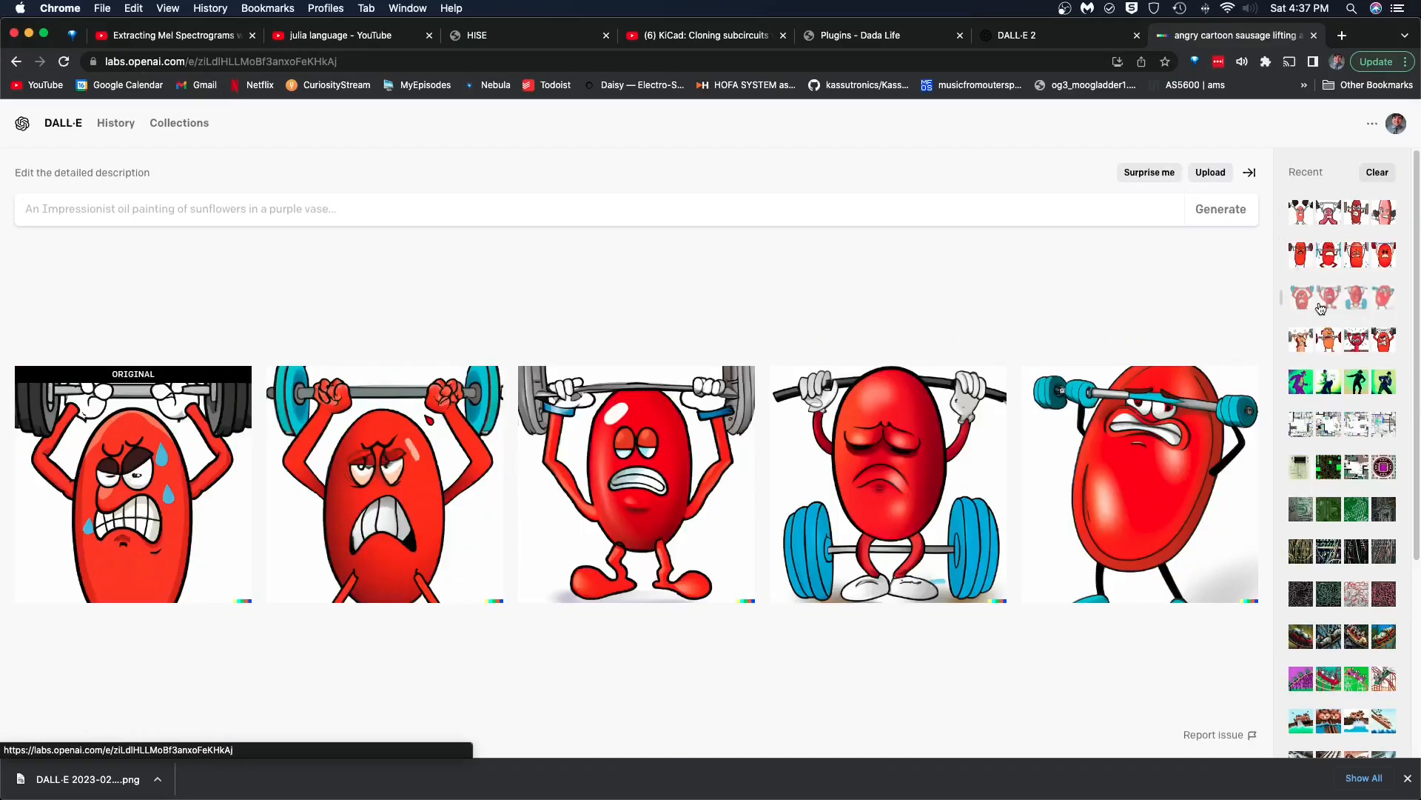
{"action": "left_click", "coordinate": [1330, 223]}
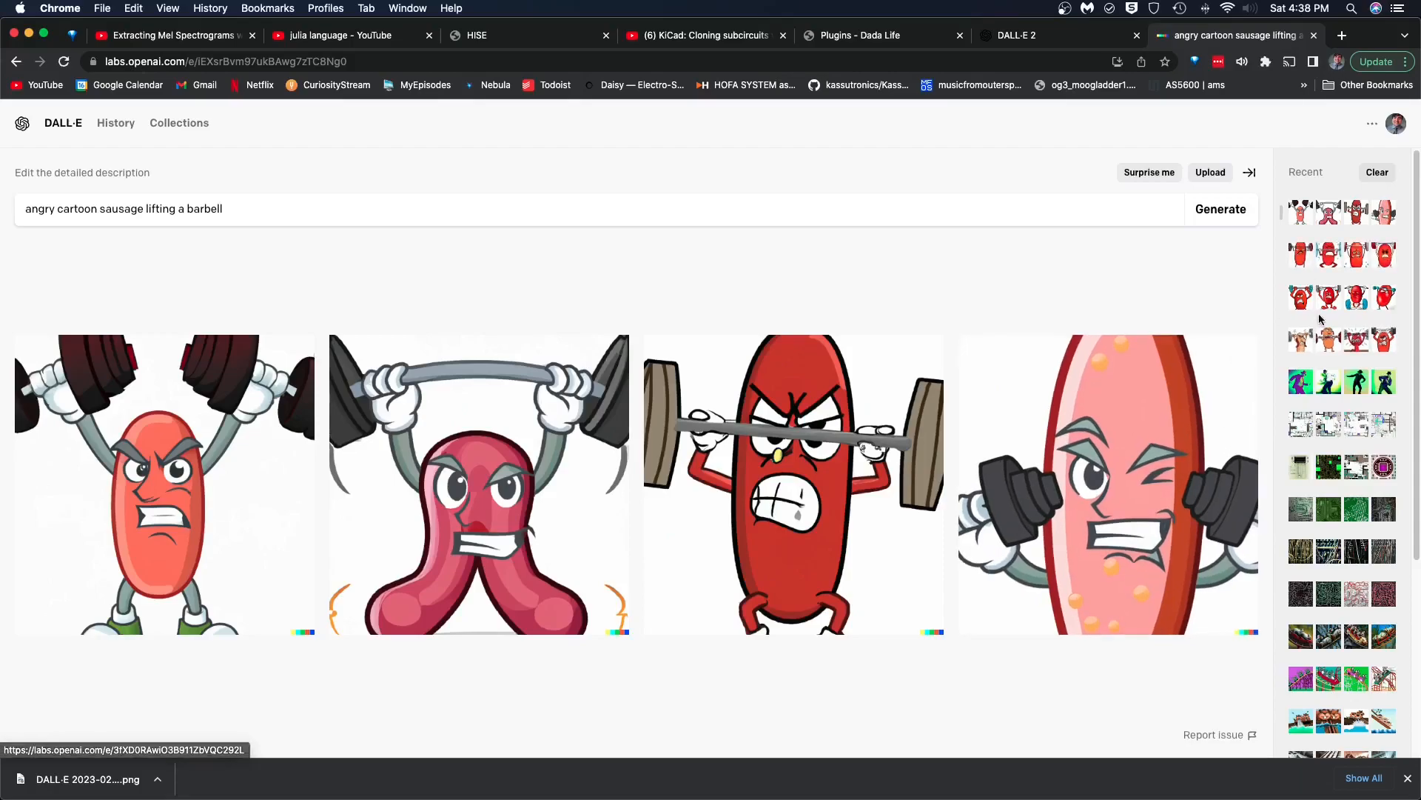
Step: Open the original image of the red sweating sausage lifting a barbell in DALL·E for editing
{"action": "left_click", "coordinate": [1328, 255]}
{"action": "left_click", "coordinate": [154, 521]}
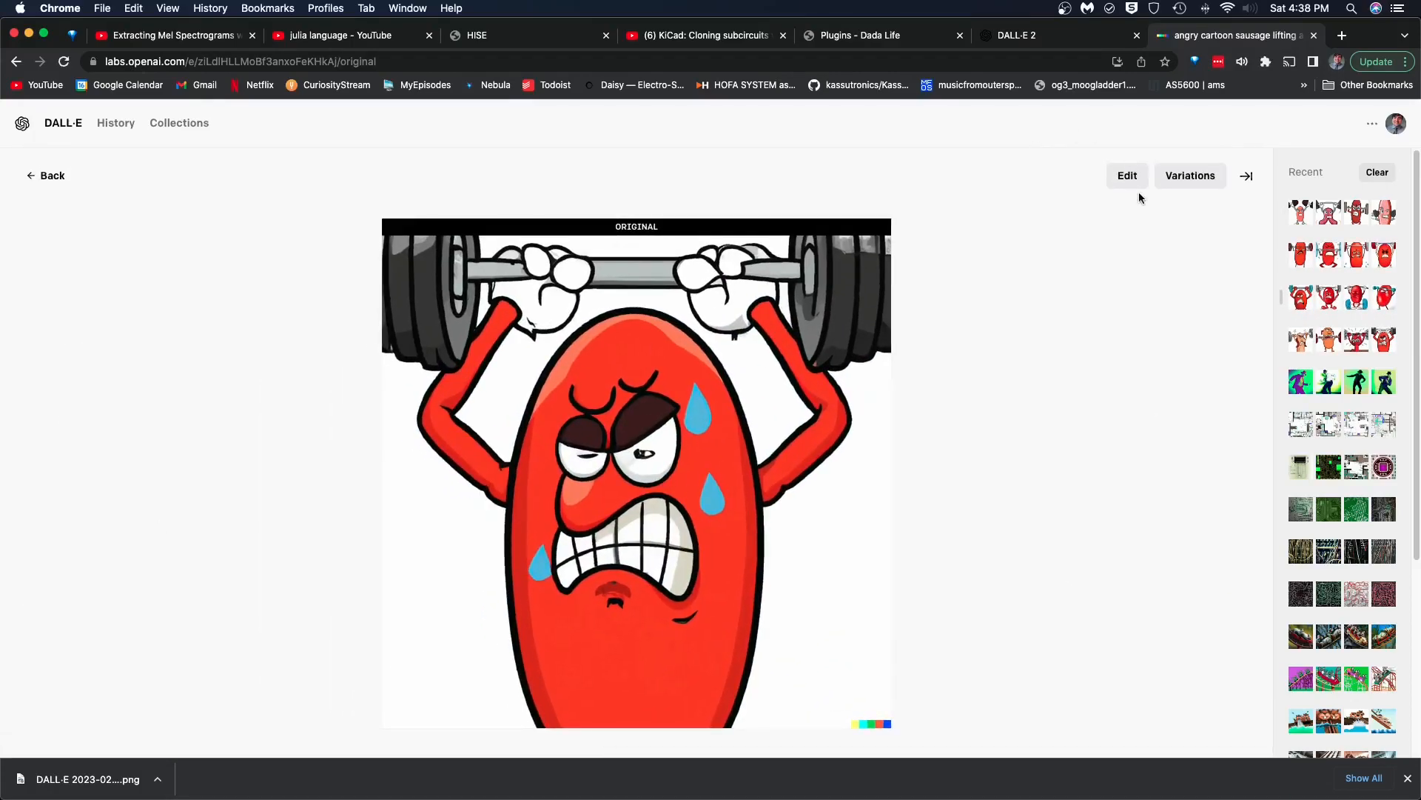
{"action": "left_click", "coordinate": [1136, 185]}
{"action": "left_click", "coordinate": [1402, 182]}
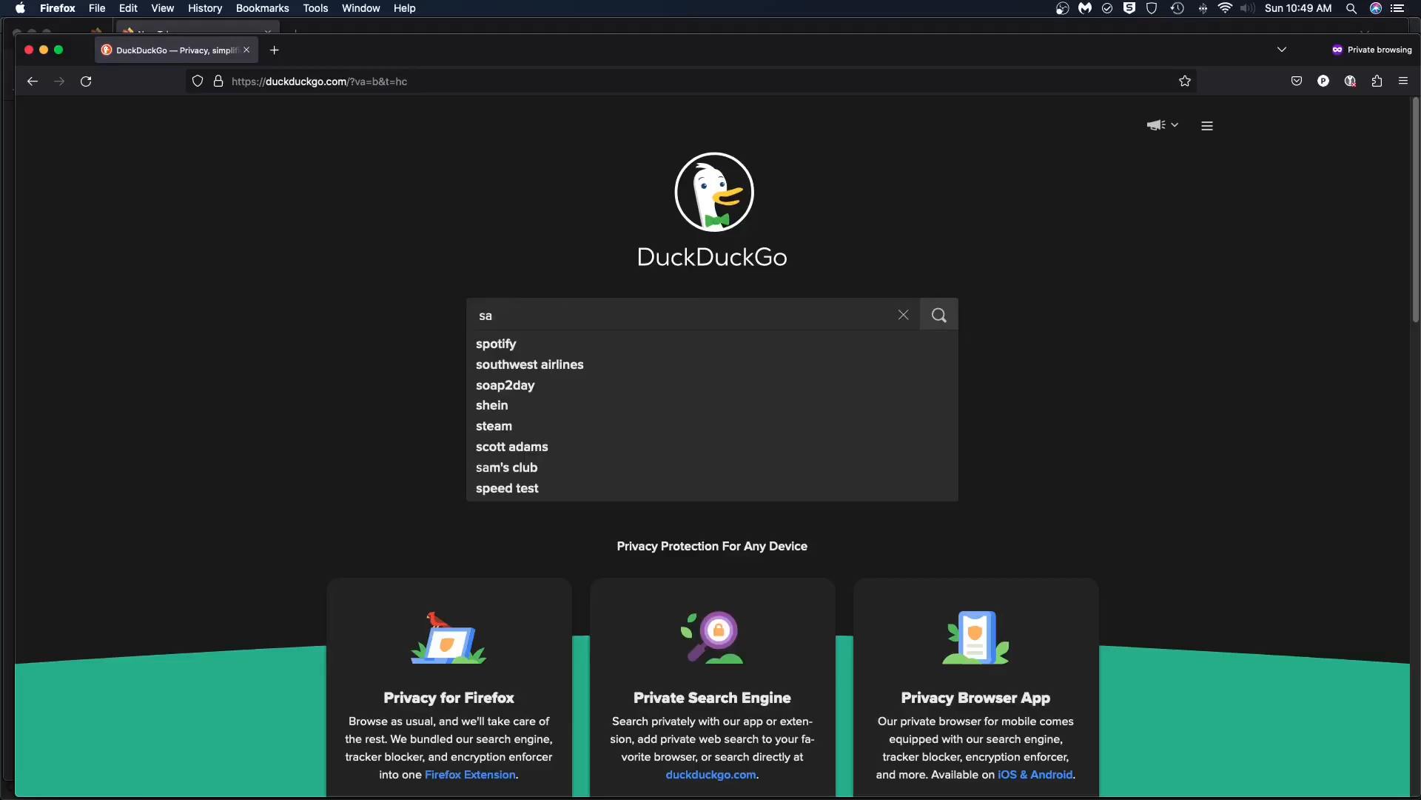
Step: Search DuckDuckGo in Firefox for "sausage free font" and open FontSpace's sausage font category
{"action": "type", "text": "ausage free font"}
{"action": "key", "text": "Return"}
{"action": "left_click", "coordinate": [313, 608]}
{"action": "scroll", "coordinate": [313, 607], "scroll_direction": "down", "scroll_amount": 3}
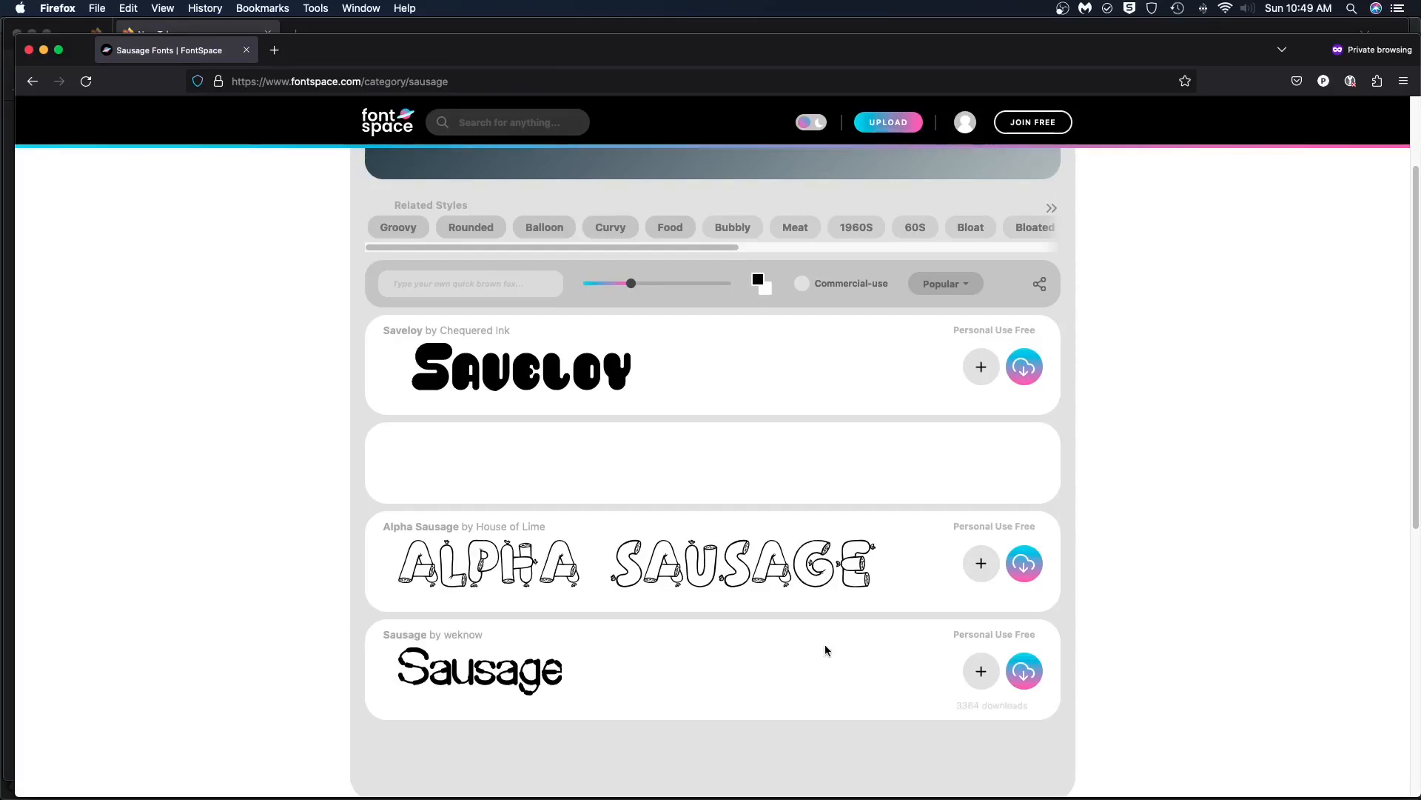
Step: Download the Sausage font by weknow and the Alpha Sausage font by House of Lime
{"action": "left_click", "coordinate": [1029, 680]}
{"action": "scroll", "coordinate": [1033, 682], "scroll_direction": "down", "scroll_amount": 1}
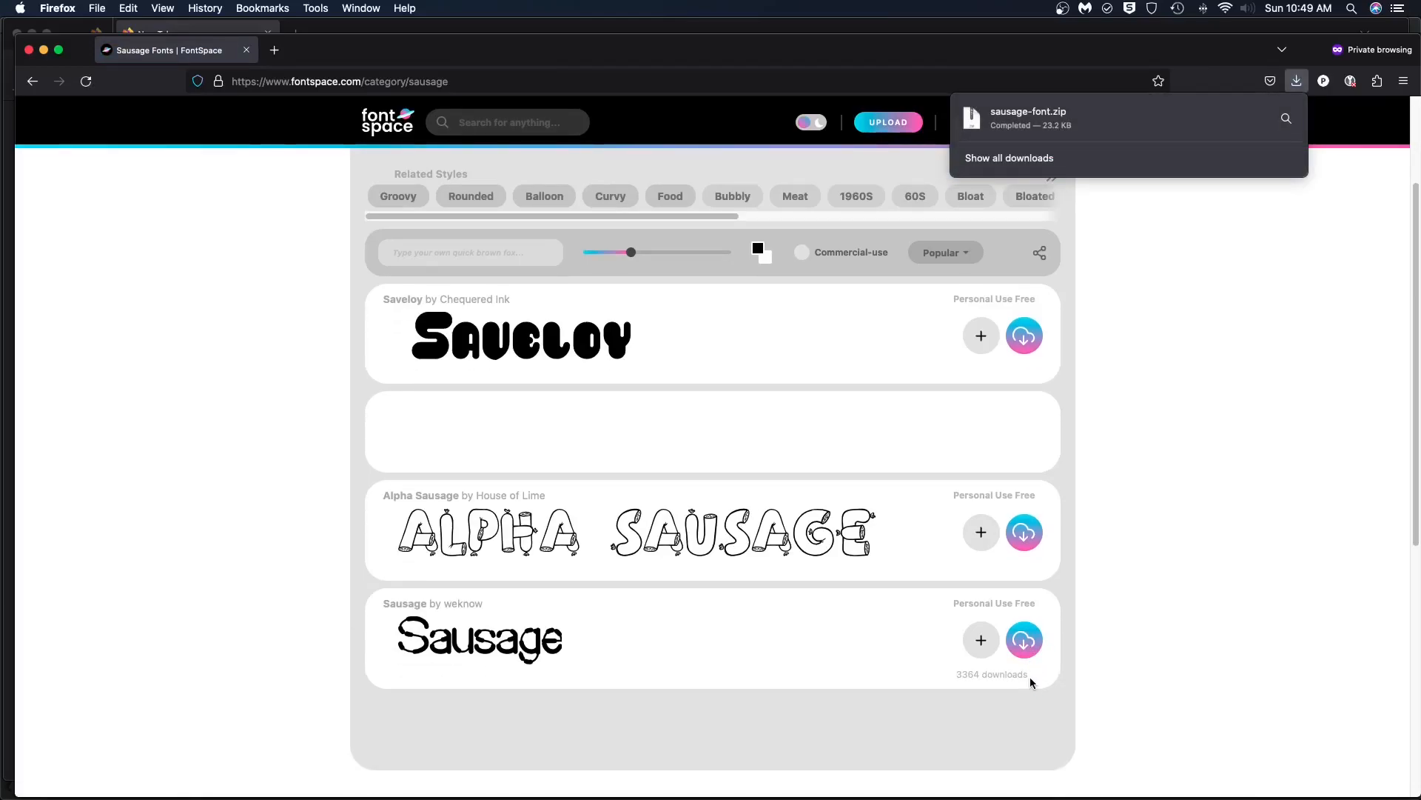
{"action": "left_click", "coordinate": [1024, 532]}
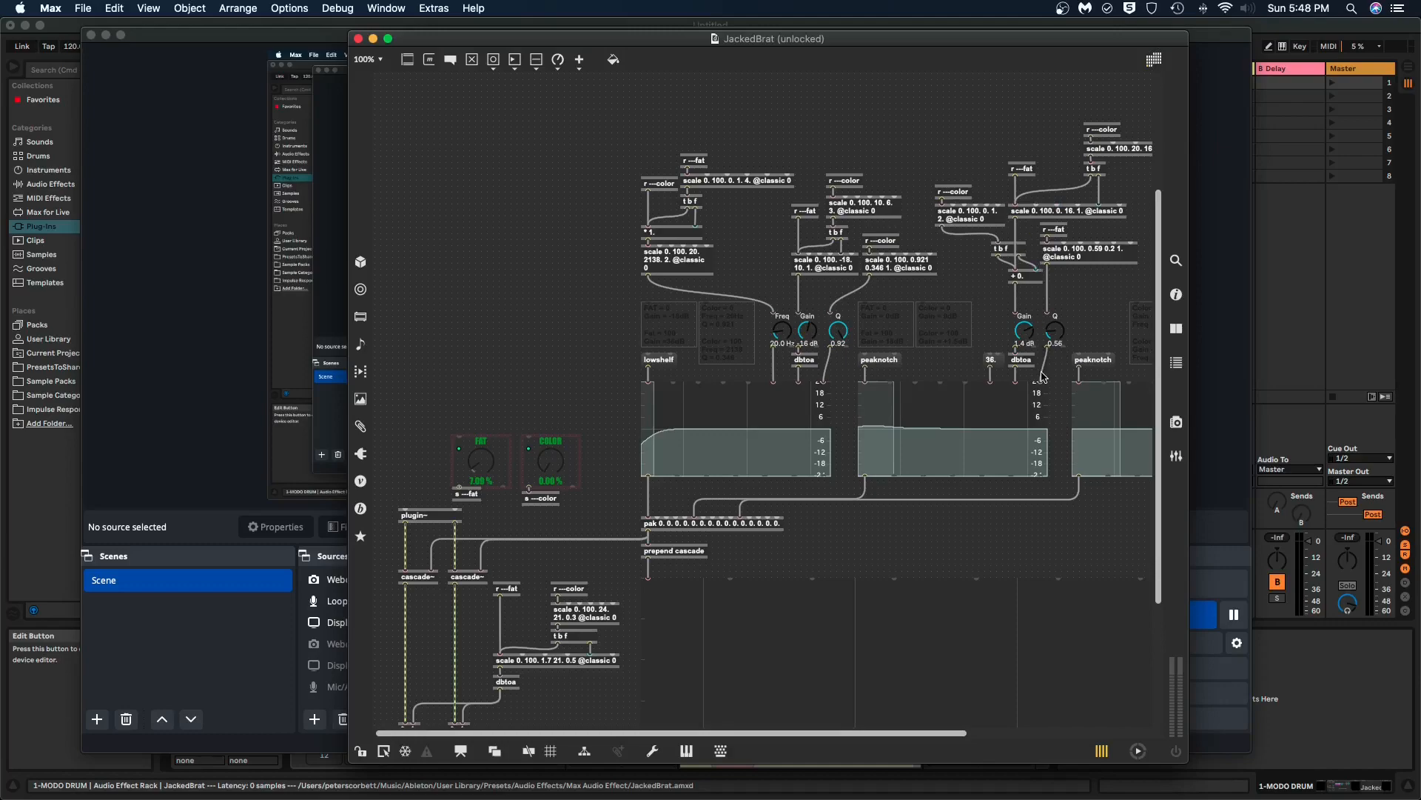
Step: Examine the JackedBrat patch's two cascade~ objects and the lowshelf and peaknotch filter graphs that feed them
{"action": "scroll", "coordinate": [1042, 376], "scroll_direction": "right", "scroll_amount": 5}
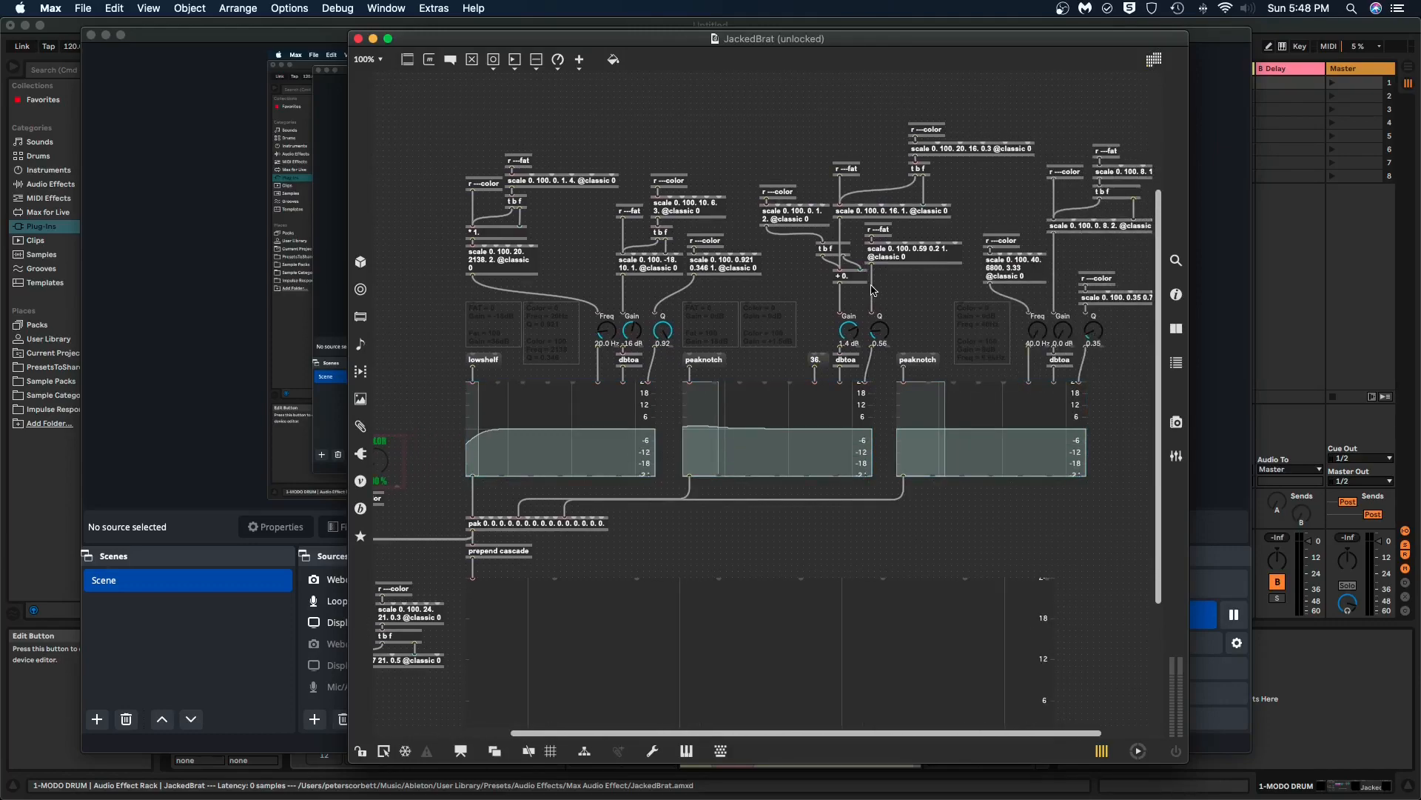
{"action": "scroll", "coordinate": [700, 437], "scroll_direction": "left", "scroll_amount": 5}
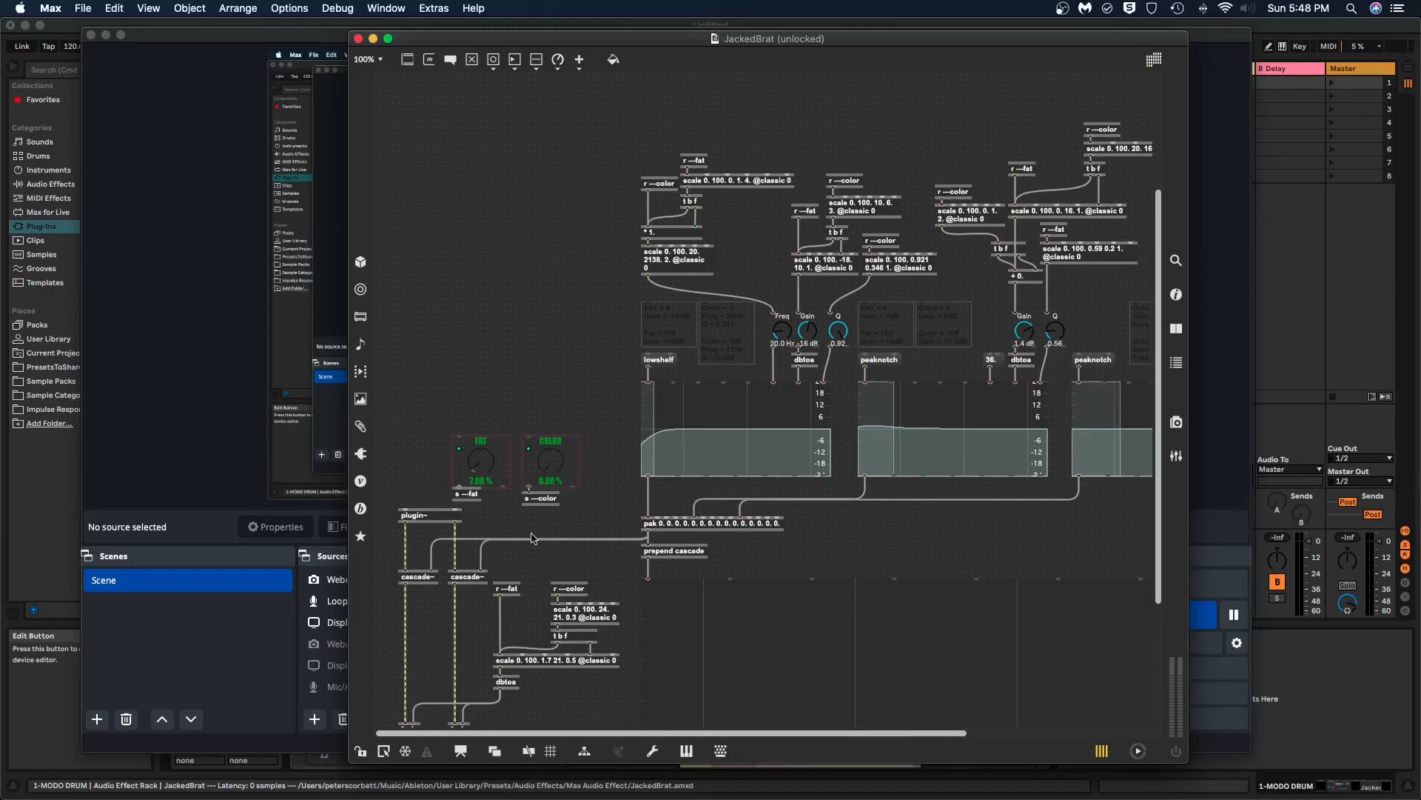
{"action": "left_click", "coordinate": [422, 575]}
{"action": "left_click", "coordinate": [462, 572]}
{"action": "scroll", "coordinate": [1054, 537], "scroll_direction": "right", "scroll_amount": 5}
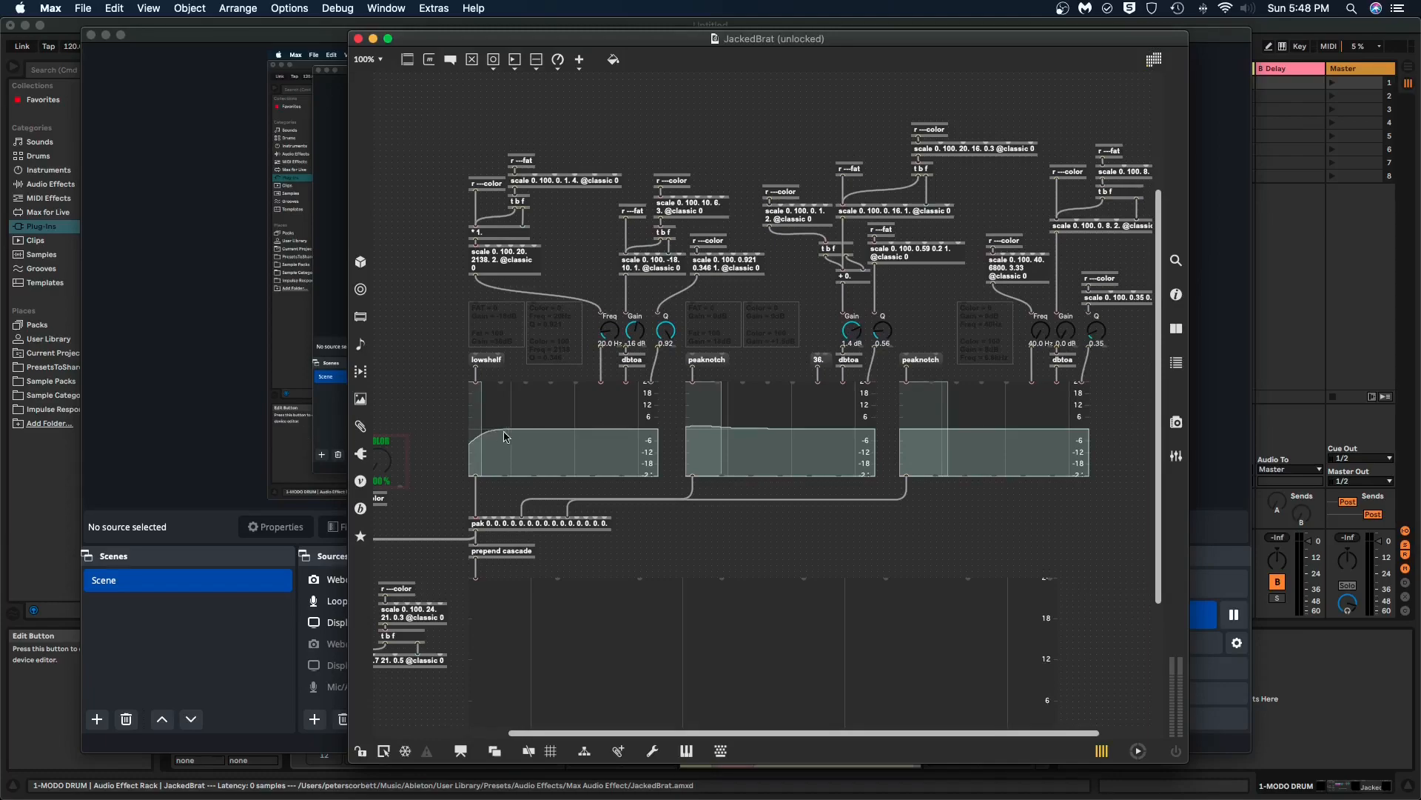
{"action": "left_click", "coordinate": [757, 440]}
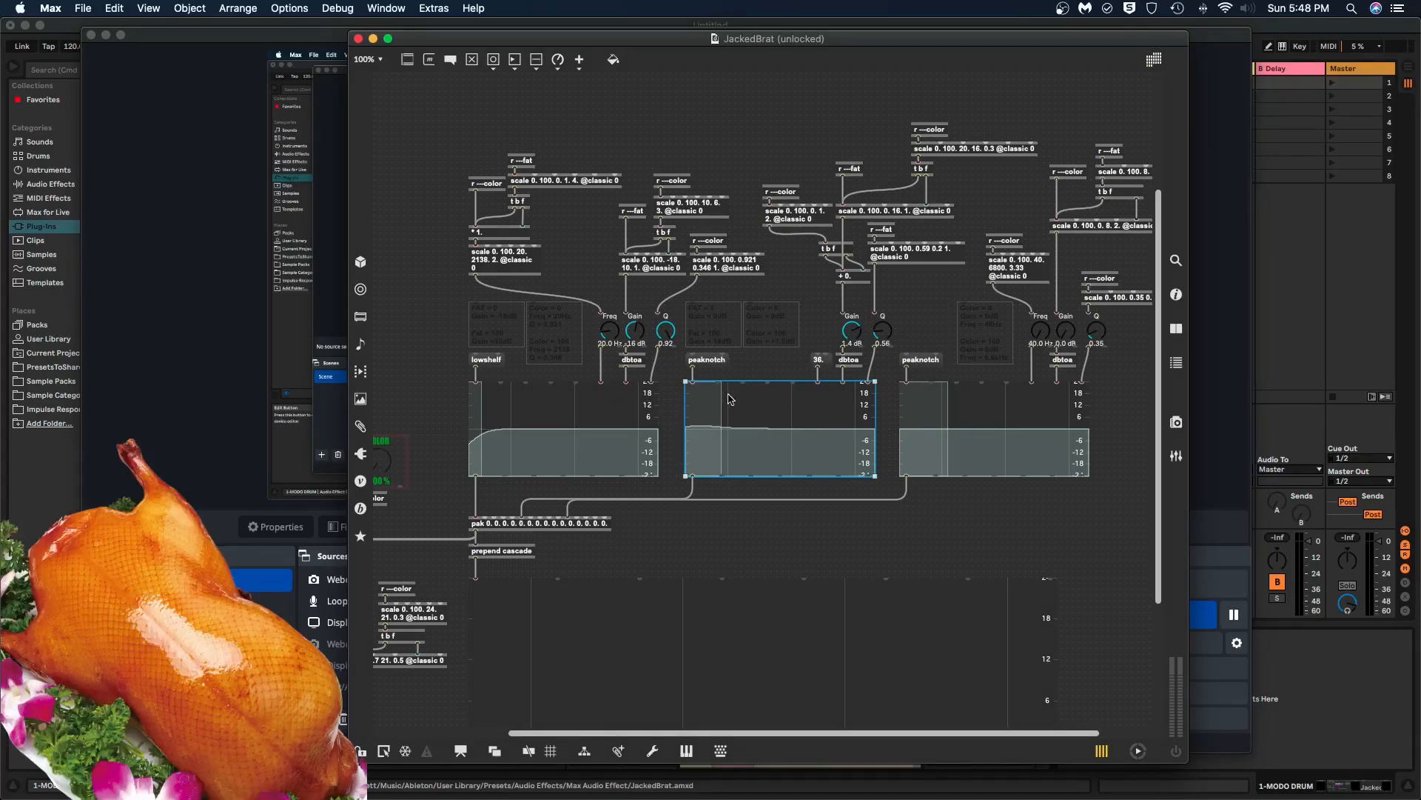
{"action": "left_click", "coordinate": [1050, 407]}
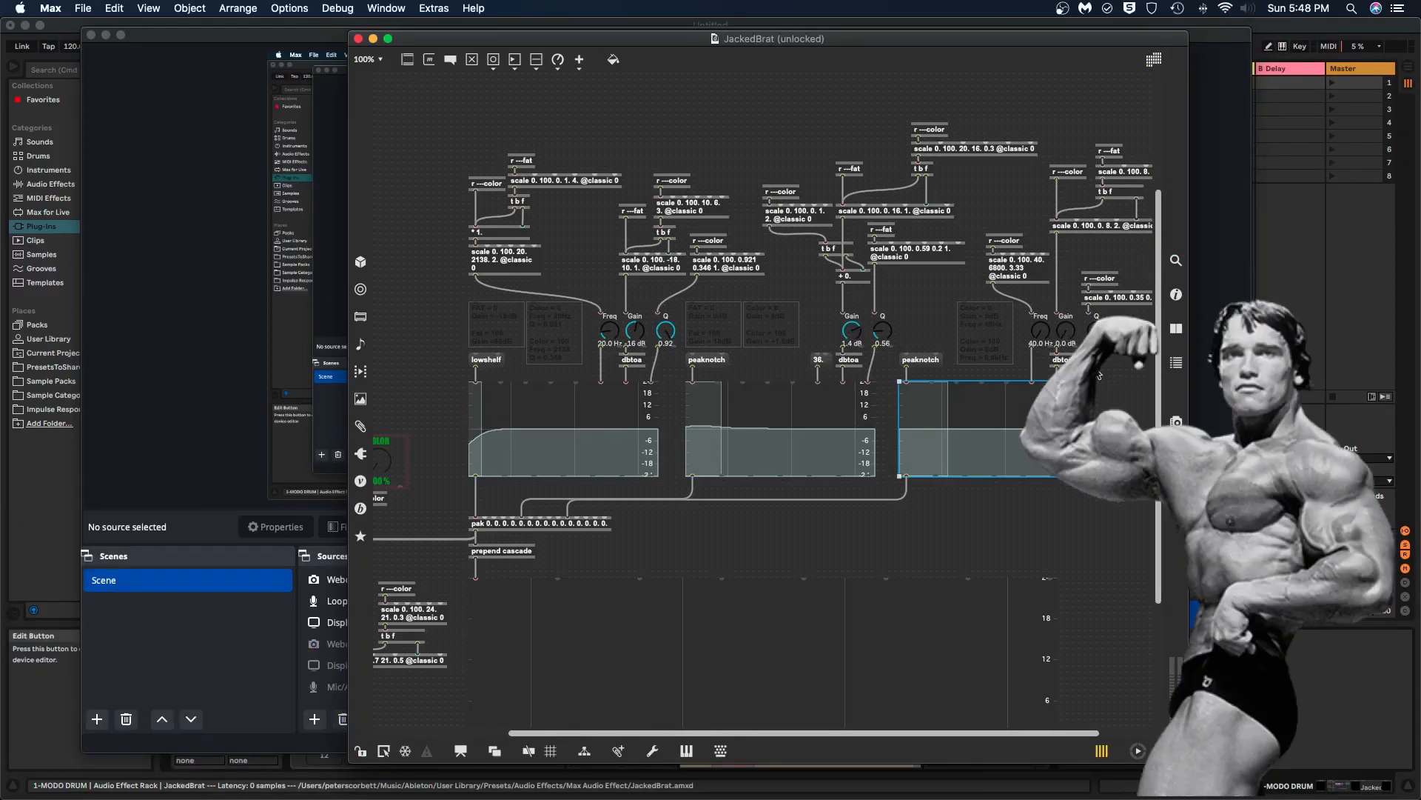
Step: Examine the scale objects that map the fat and color values to the filters' frequency, gain and Q in JackedBrat
{"action": "scroll", "coordinate": [817, 467], "scroll_direction": "down", "scroll_amount": 1}
{"action": "scroll", "coordinate": [817, 466], "scroll_direction": "up", "scroll_amount": 10}
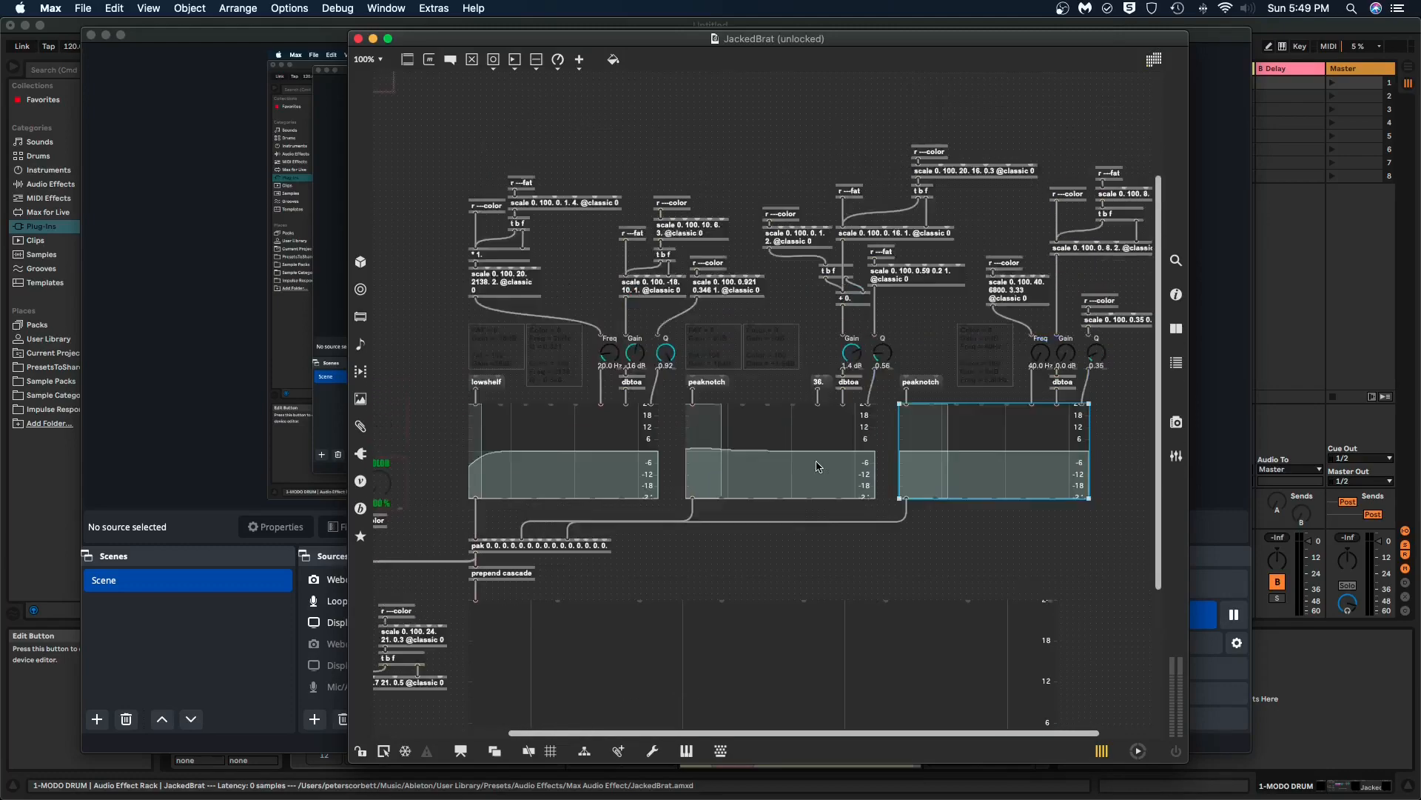
{"action": "left_click_drag", "start_coordinate": [499, 238], "coordinate": [1143, 485]}
{"action": "left_click", "coordinate": [1111, 412]}
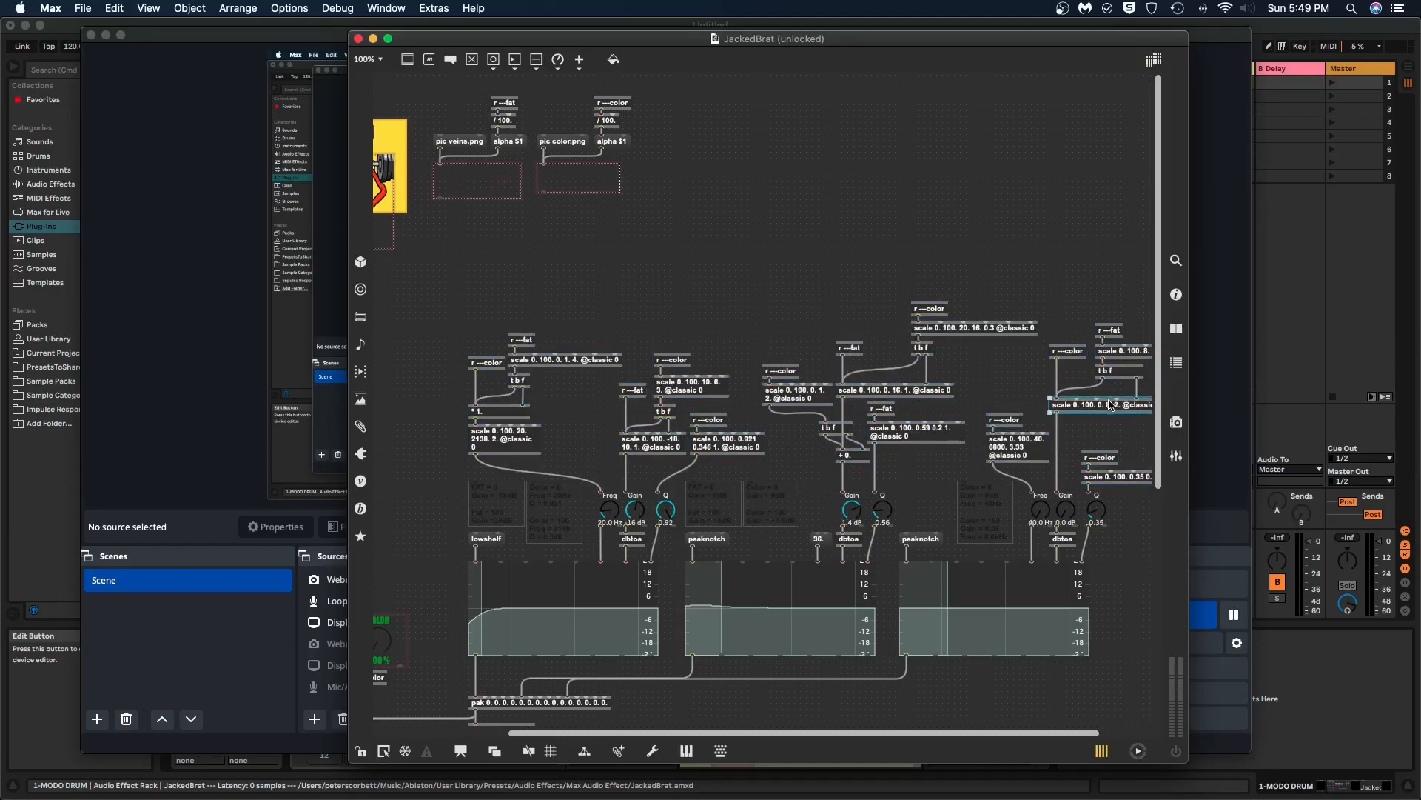
{"action": "scroll", "coordinate": [1118, 437], "scroll_direction": "right", "scroll_amount": 4}
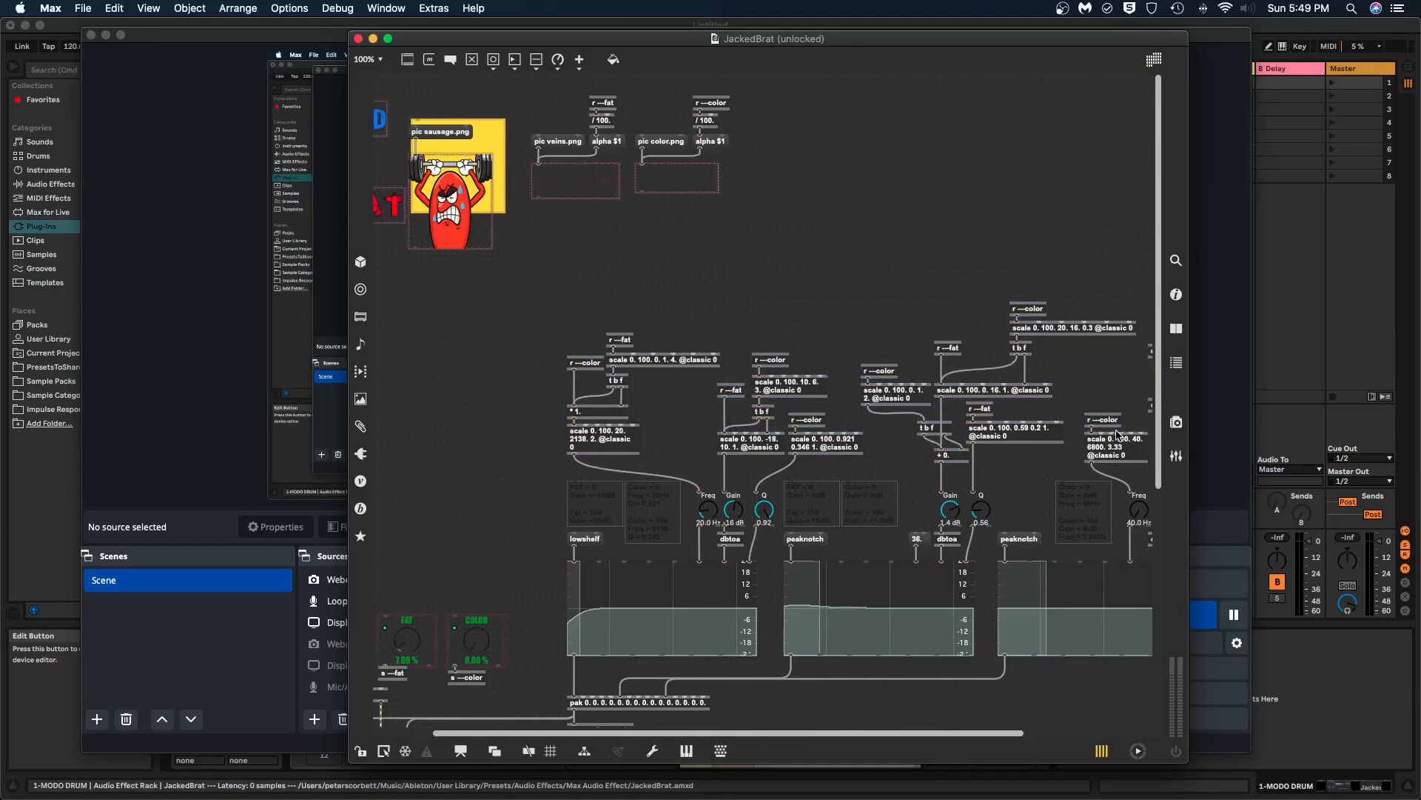
Step: Examine the remaining scale objects, from the last peaknotch filter's gain, frequency and Q back to the lowshelf's Q
{"action": "left_click", "coordinate": [1103, 356]}
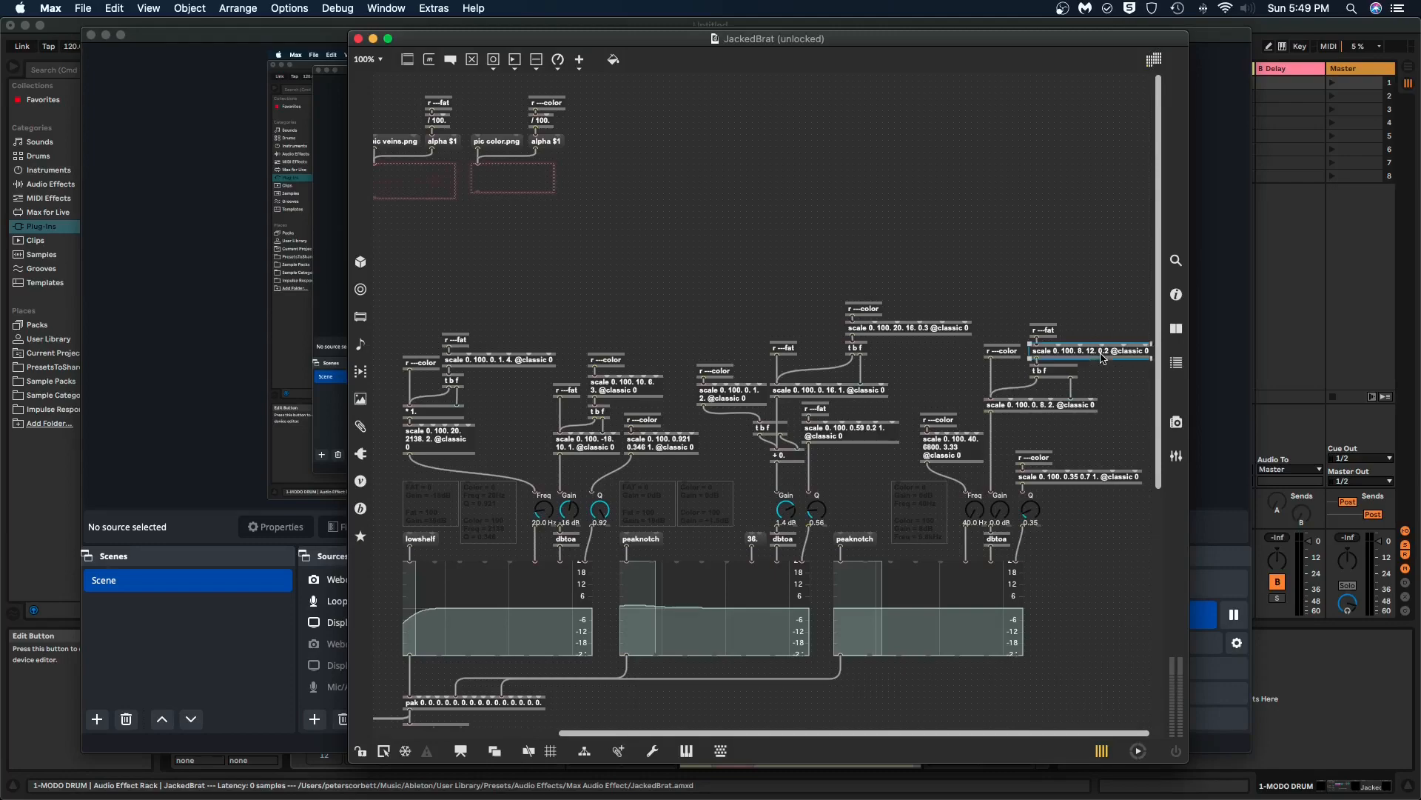
{"action": "left_click", "coordinate": [1086, 407]}
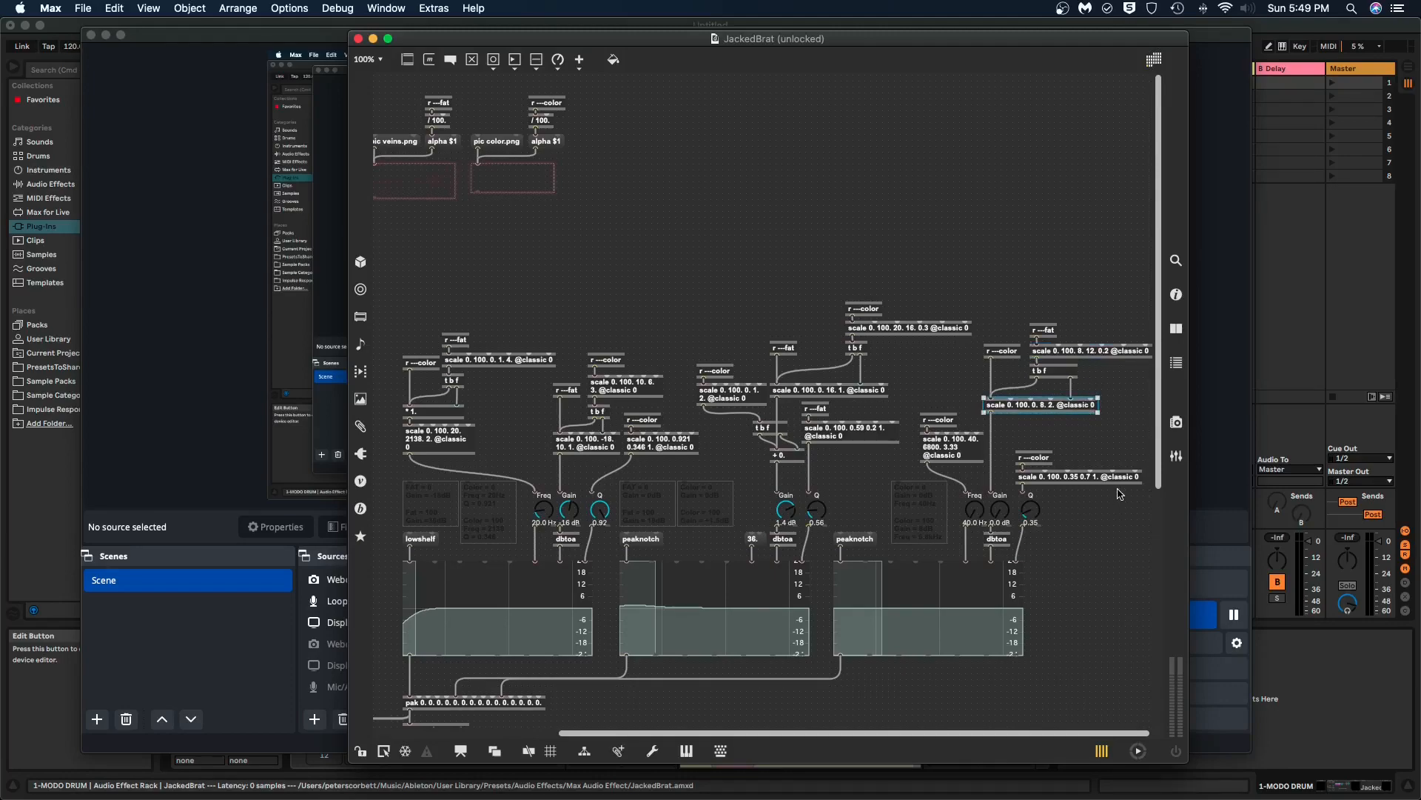
{"action": "left_click", "coordinate": [1118, 477]}
{"action": "left_click", "coordinate": [953, 450]}
{"action": "left_click", "coordinate": [879, 443]}
{"action": "left_click", "coordinate": [864, 396]}
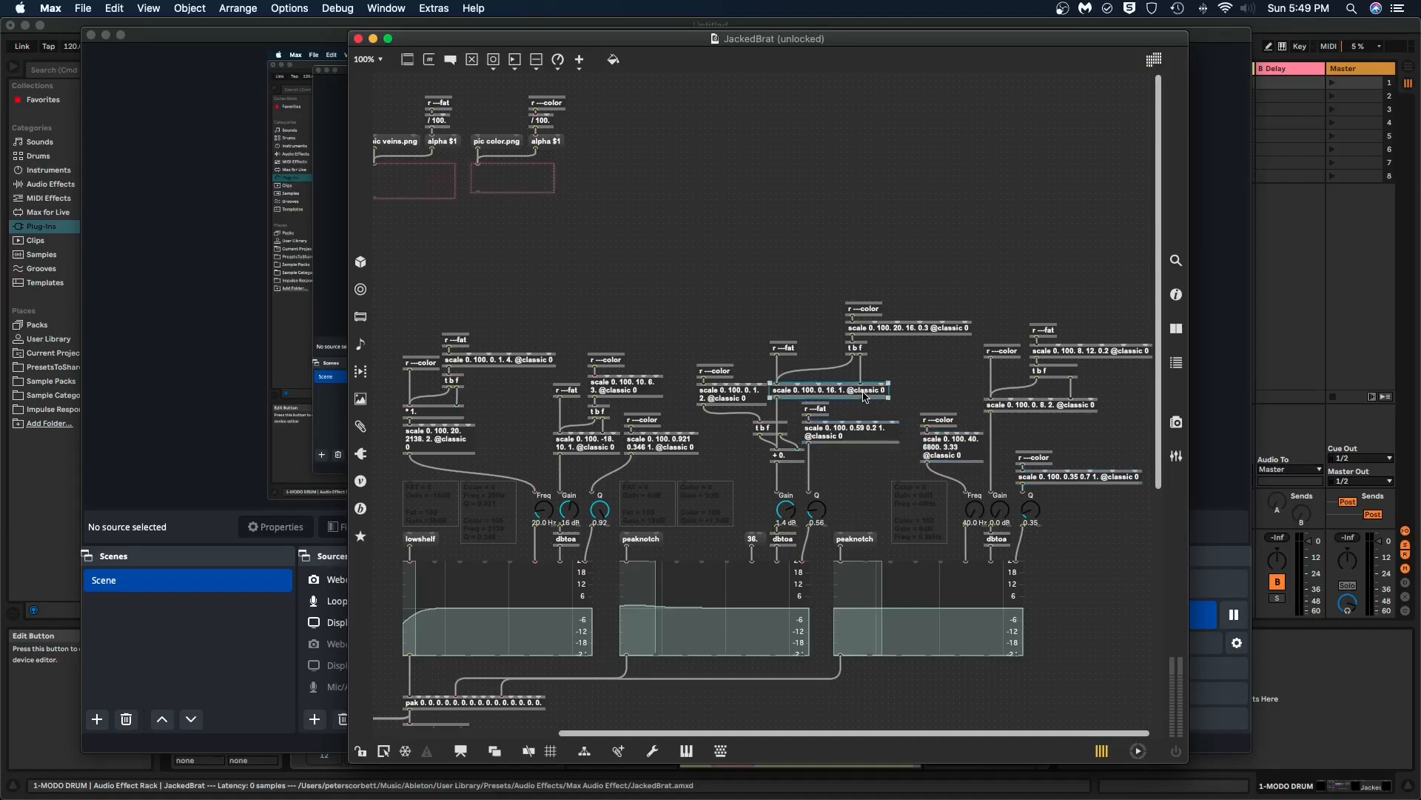
{"action": "left_click", "coordinate": [680, 448]}
Step: Examine the FAT and COLOR dials and the lowshelf filter's gain and Q mappings they drive
{"action": "scroll", "coordinate": [679, 447], "scroll_direction": "left", "scroll_amount": 5}
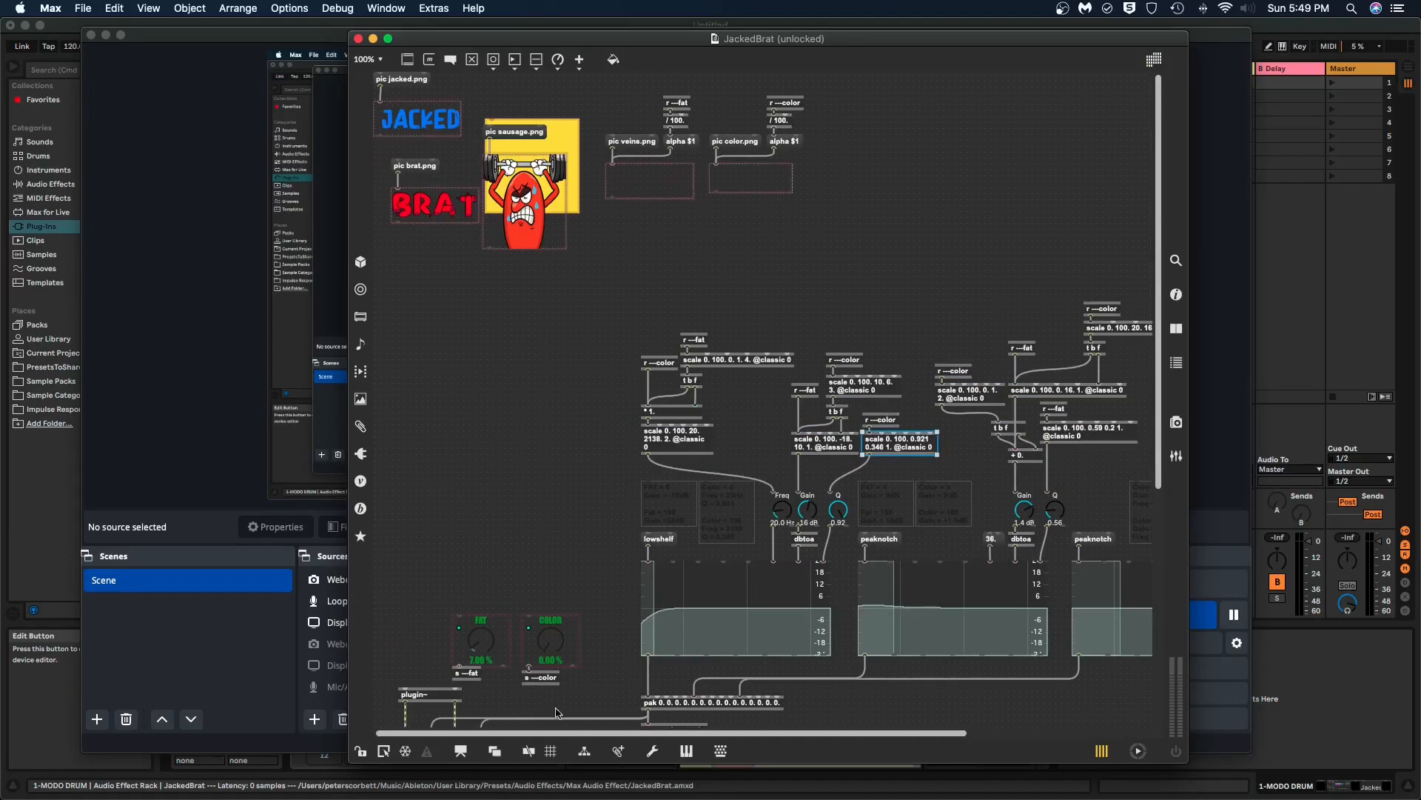
{"action": "left_click", "coordinate": [548, 649]}
{"action": "left_click", "coordinate": [488, 638]}
{"action": "left_click_drag", "start_coordinate": [826, 499], "coordinate": [841, 497]}
{"action": "left_click", "coordinate": [817, 473]}
{"action": "scroll", "coordinate": [950, 463], "scroll_direction": "right", "scroll_amount": 6}
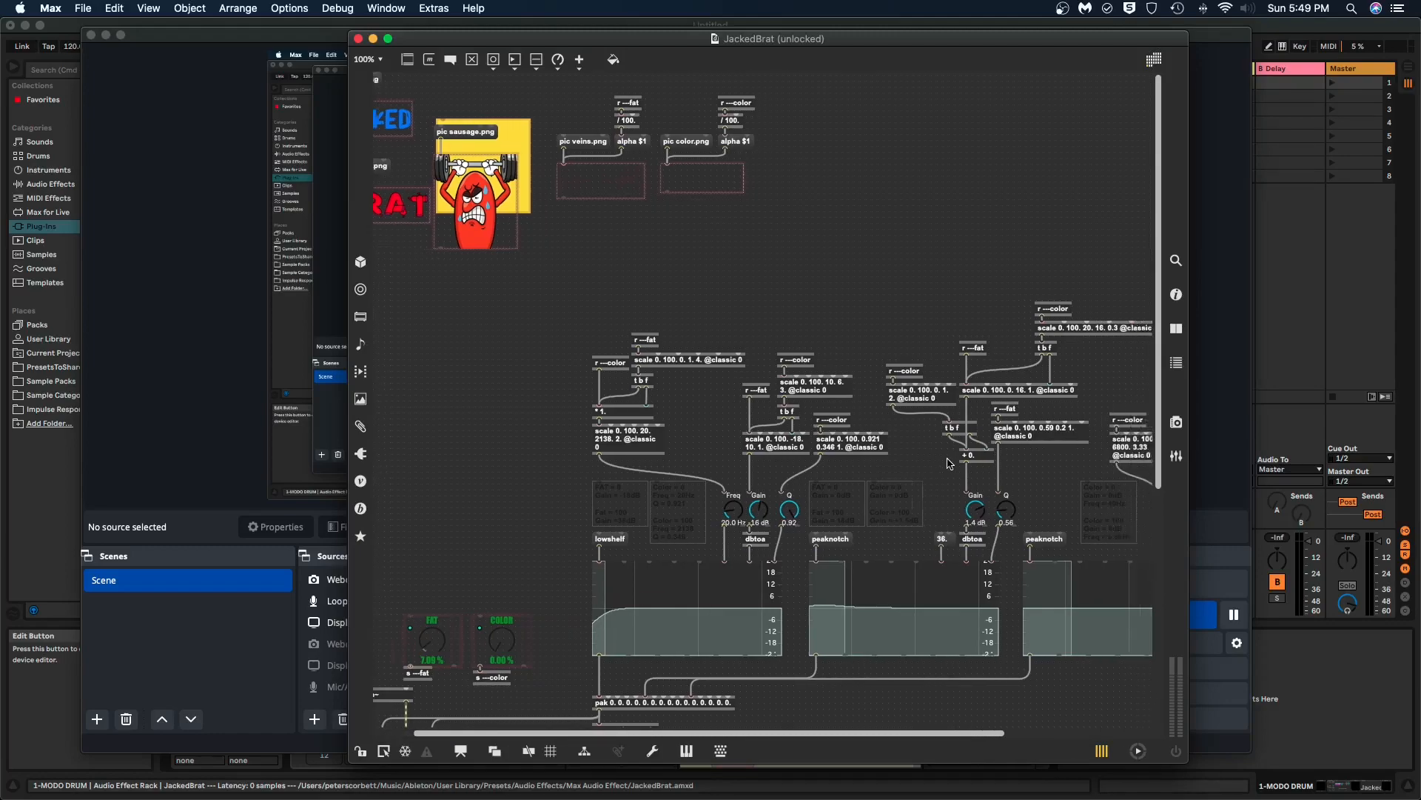
Step: Examine the signal path from plugin~ through the cascade~, gain multiplier and tanh~ objects to plugout~
{"action": "scroll", "coordinate": [949, 463], "scroll_direction": "left", "scroll_amount": 6}
{"action": "scroll", "coordinate": [950, 464], "scroll_direction": "down", "scroll_amount": 3}
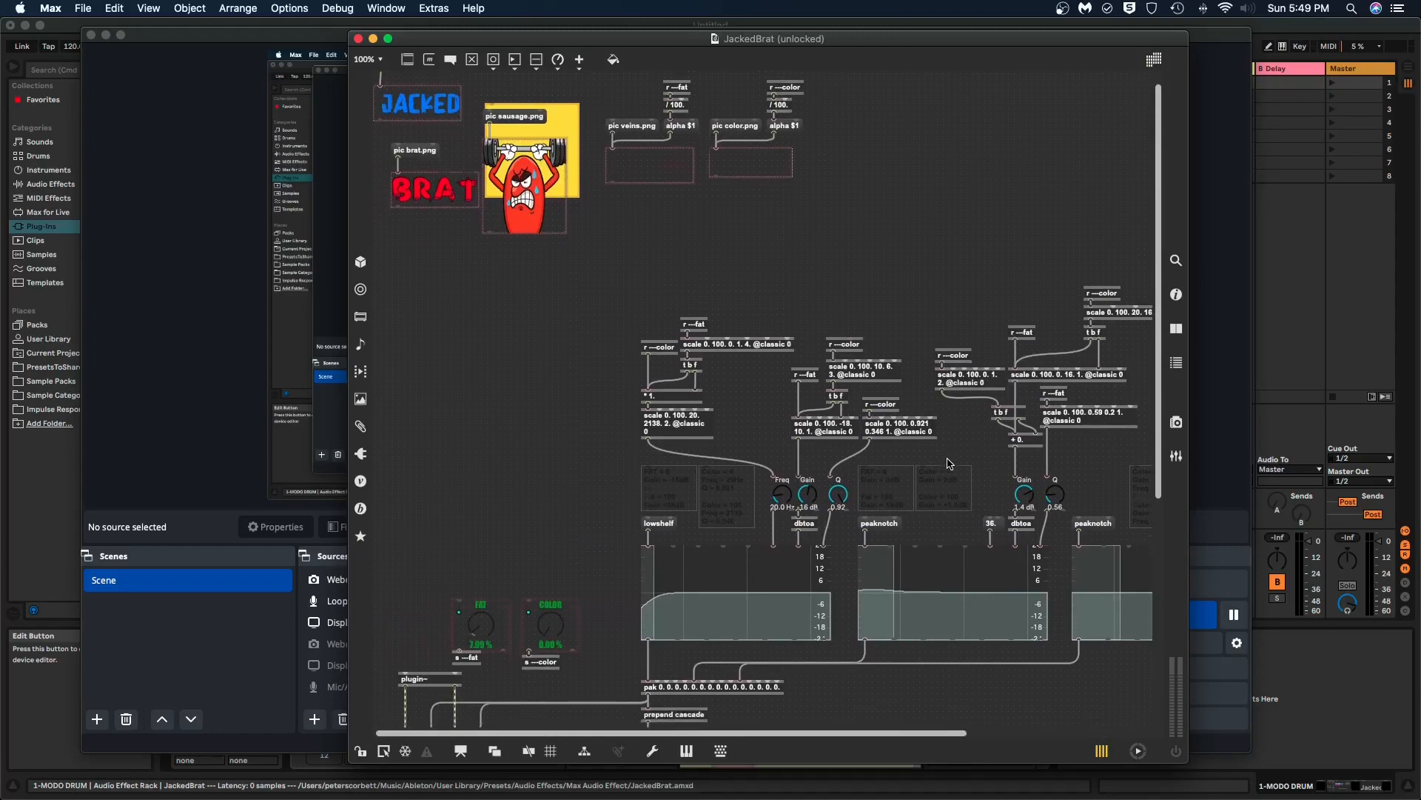
{"action": "scroll", "coordinate": [950, 464], "scroll_direction": "down", "scroll_amount": 10}
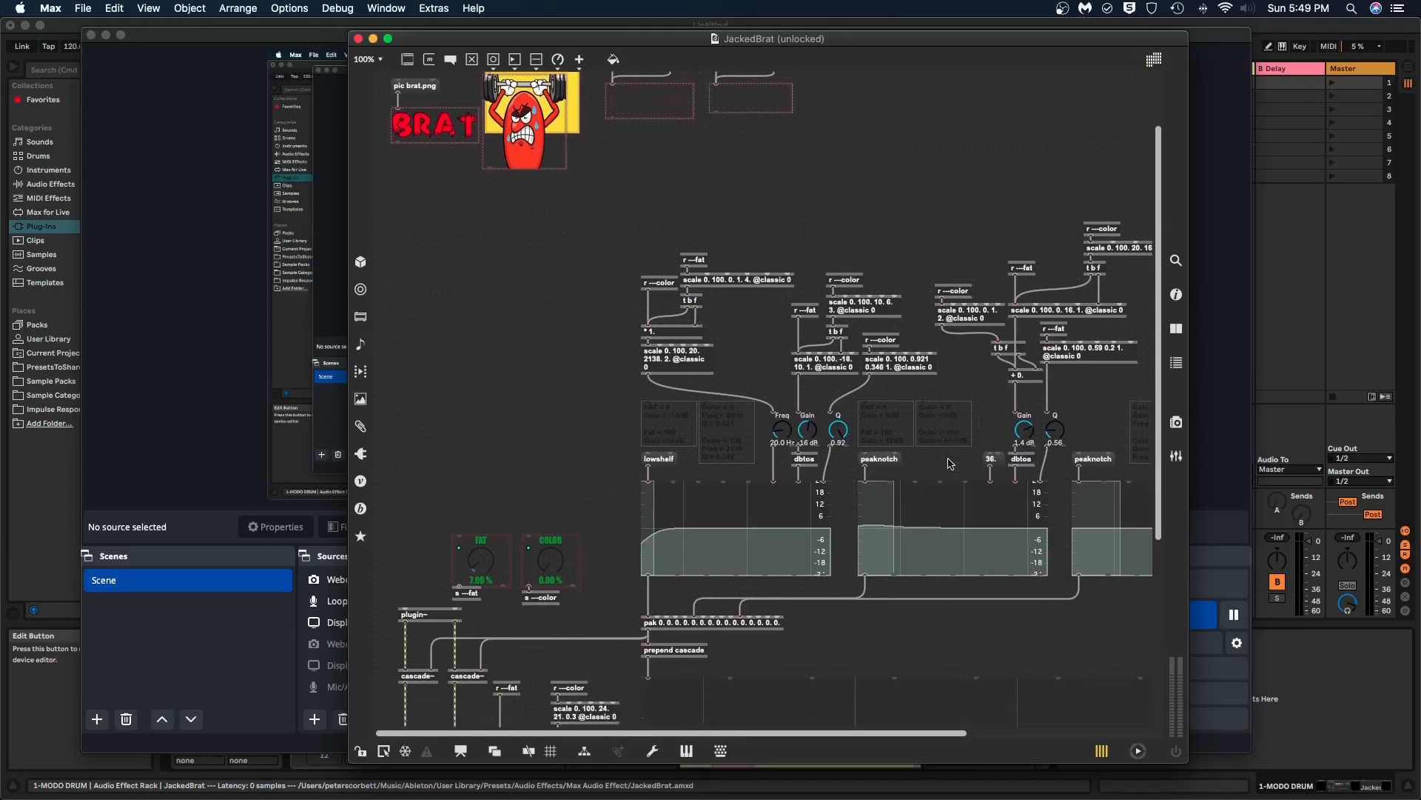
{"action": "left_click_drag", "start_coordinate": [391, 375], "coordinate": [439, 476]}
{"action": "left_click", "coordinate": [468, 480], "text": "shift"}
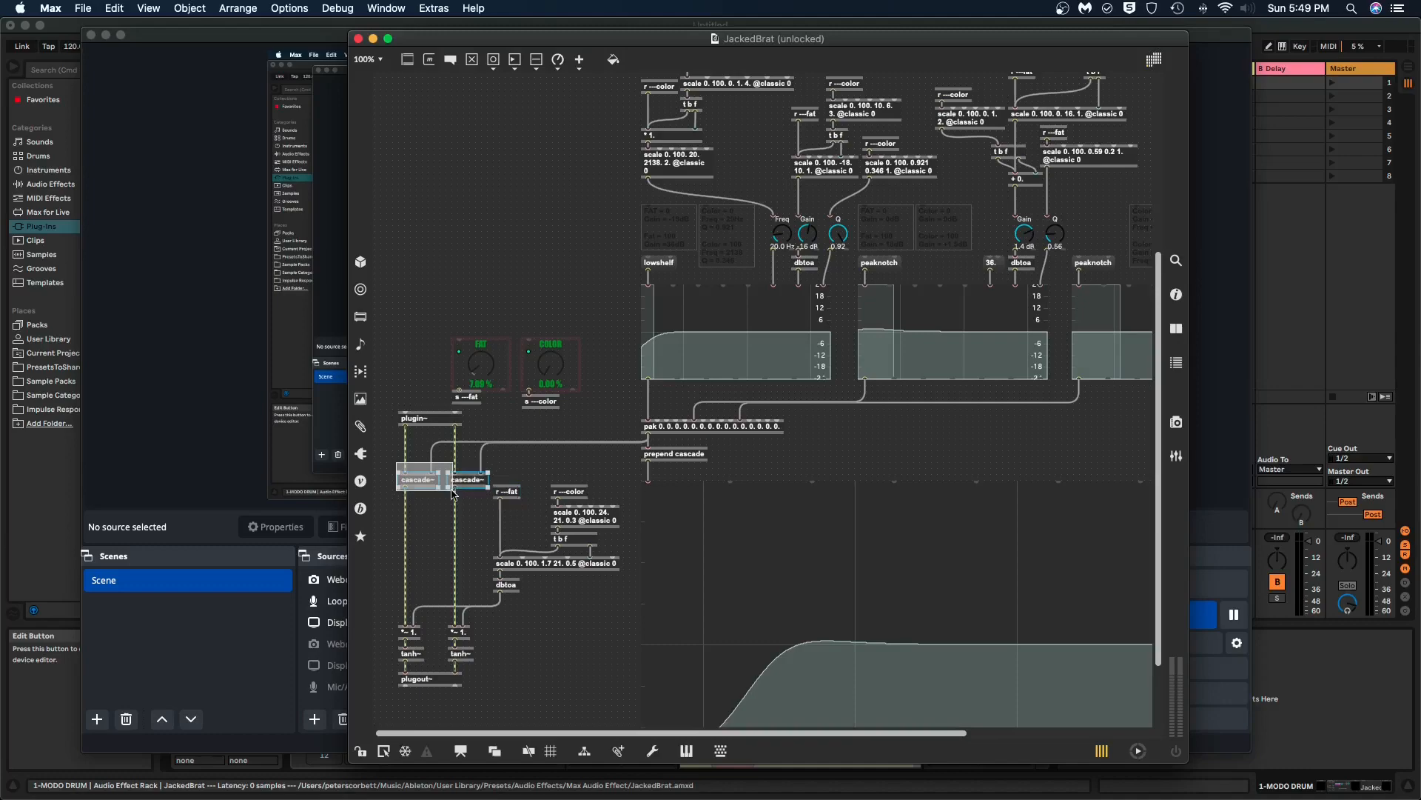
{"action": "left_click_drag", "start_coordinate": [420, 580], "coordinate": [451, 609]}
{"action": "left_click_drag", "start_coordinate": [493, 664], "coordinate": [391, 655]}
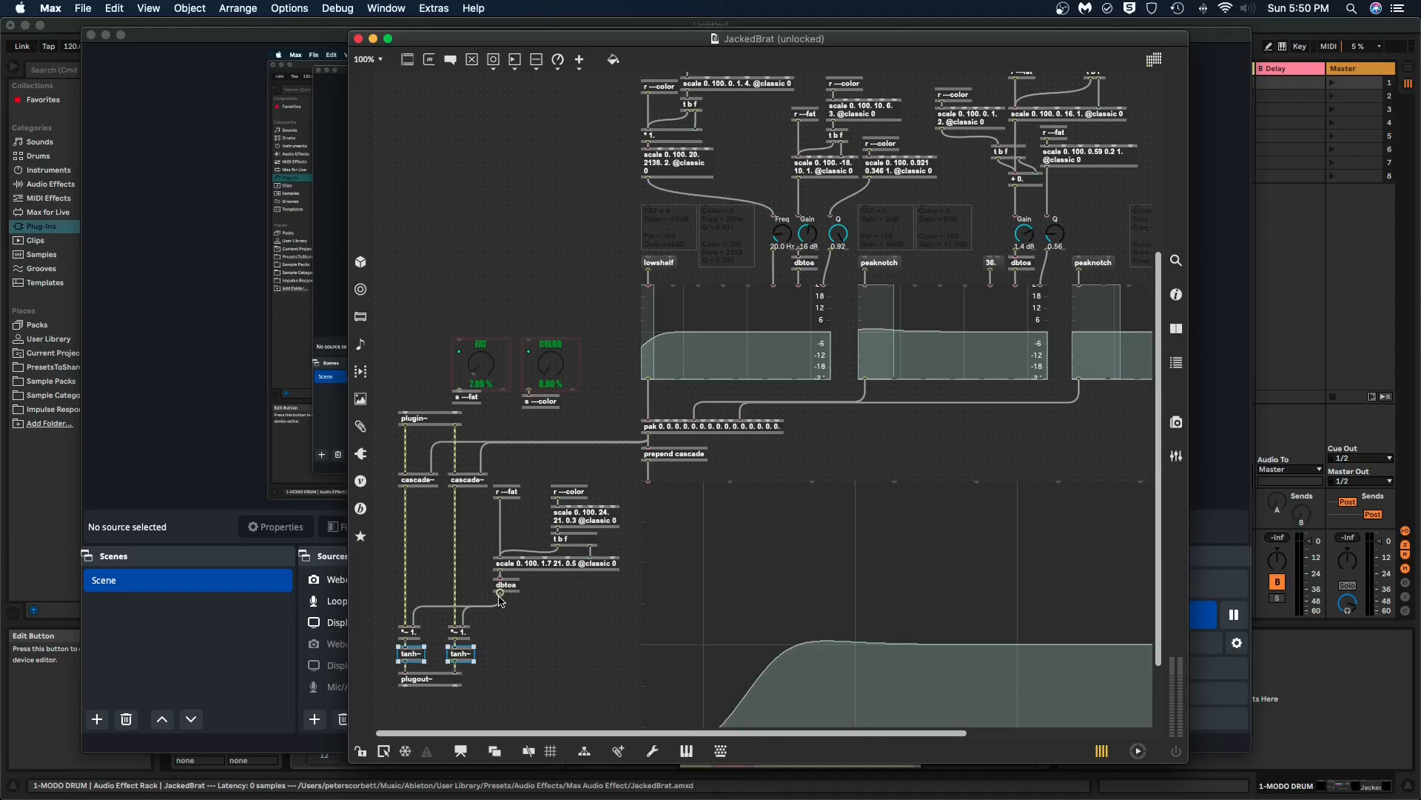
{"action": "left_click", "coordinate": [488, 635]}
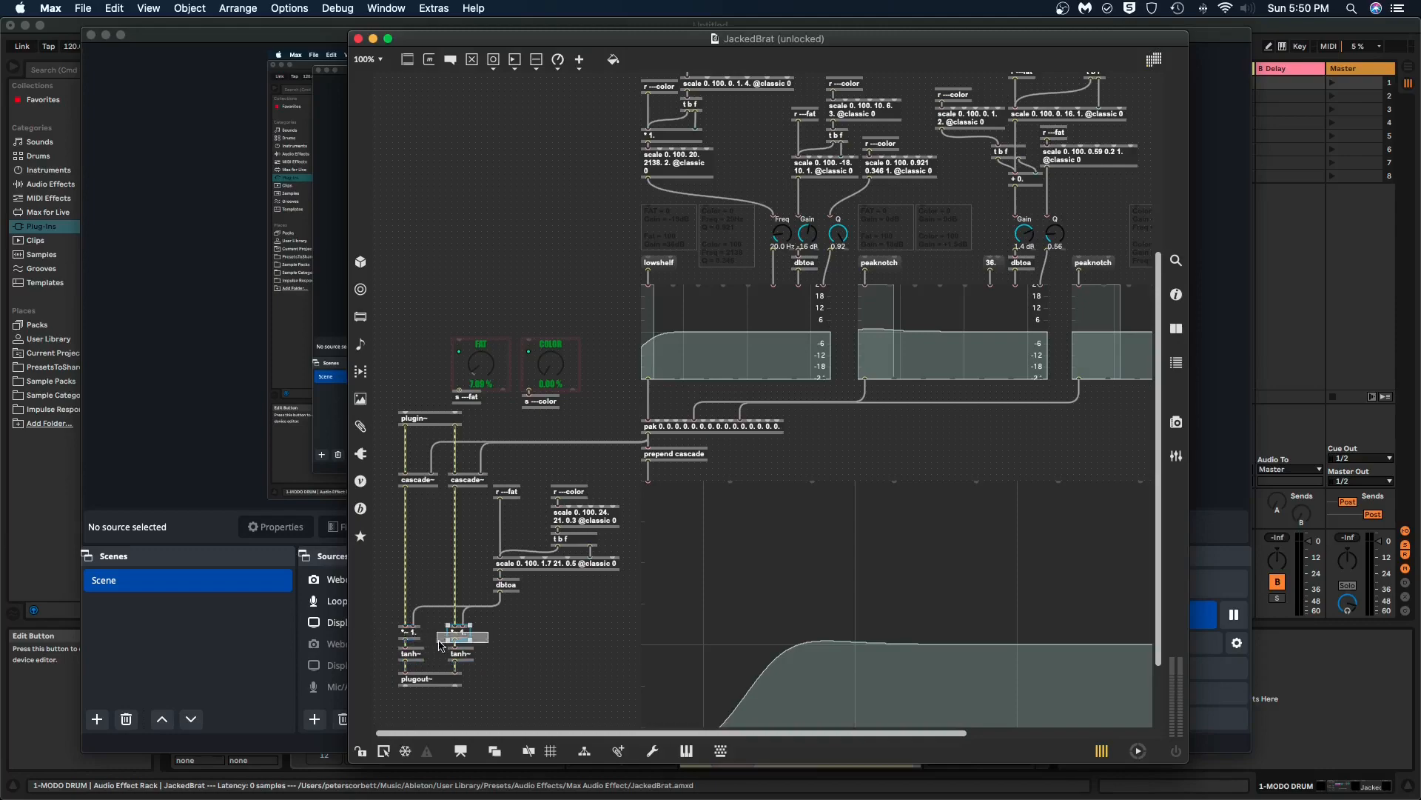
{"action": "left_click_drag", "start_coordinate": [489, 634], "coordinate": [370, 624]}
{"action": "left_click", "coordinate": [579, 634]}
Step: Display the JackedBrat patch in presentation mode, toggle its lock to view the finished interface, and close the patch editor
{"action": "scroll", "coordinate": [530, 309], "scroll_direction": "up", "scroll_amount": 10}
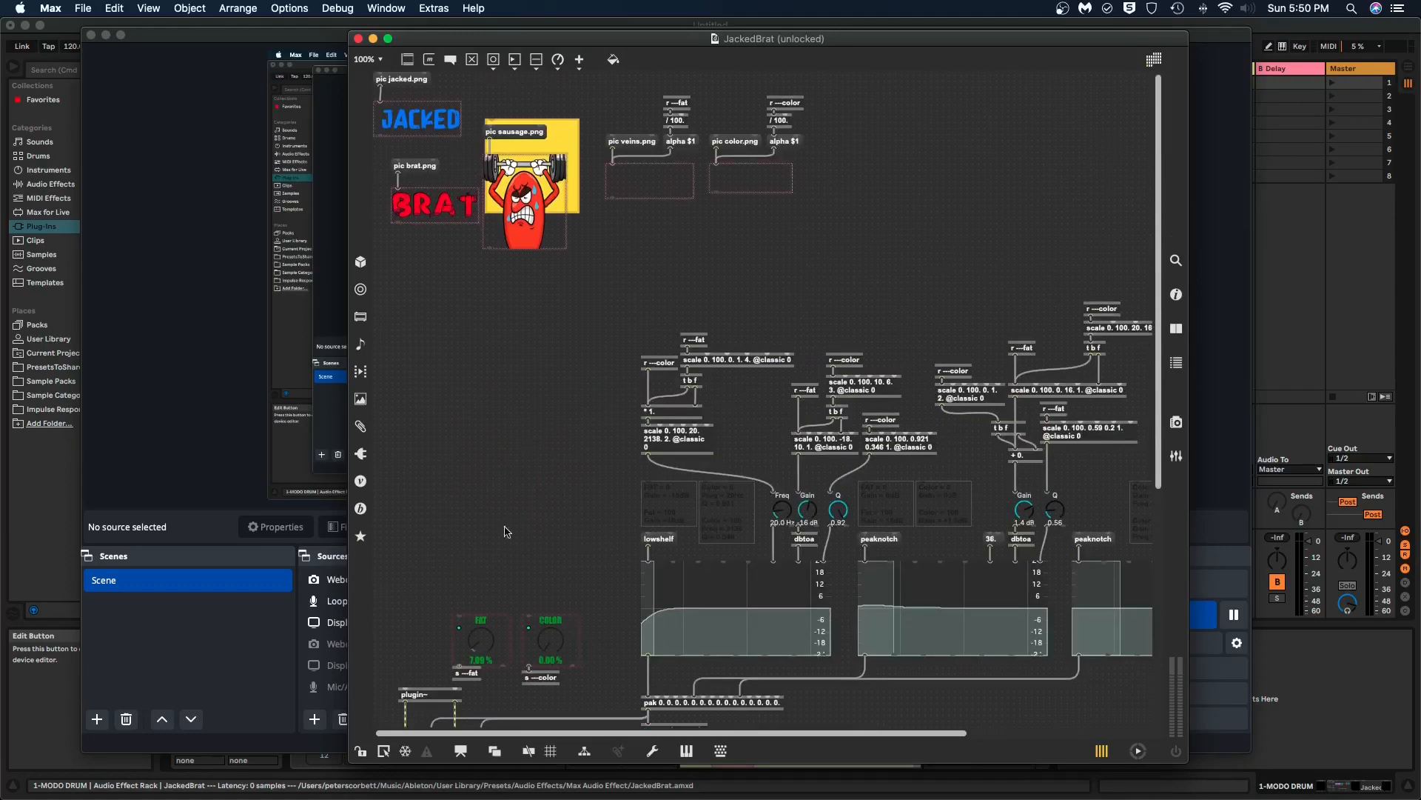
{"action": "left_click", "coordinate": [459, 749]}
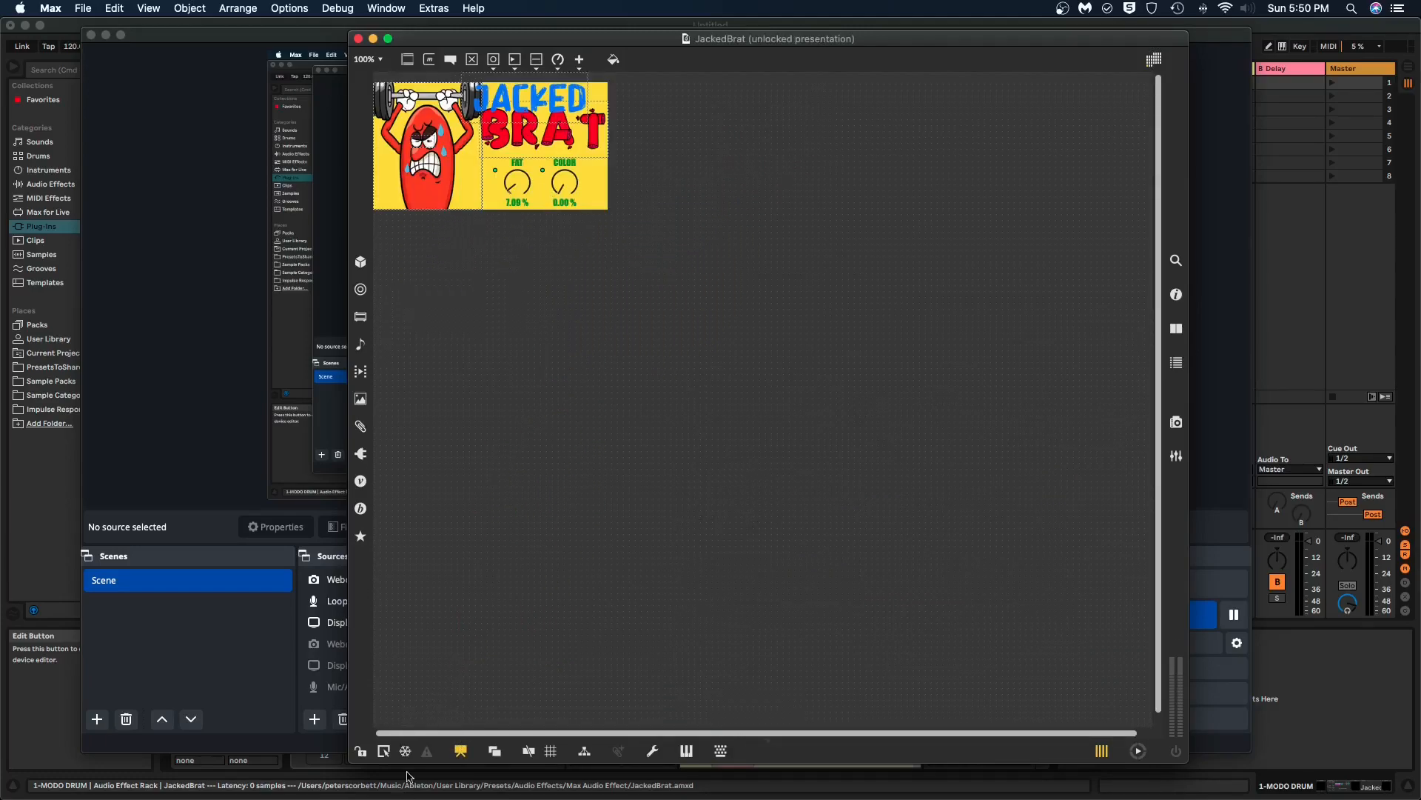
{"action": "key", "text": "super+e"}
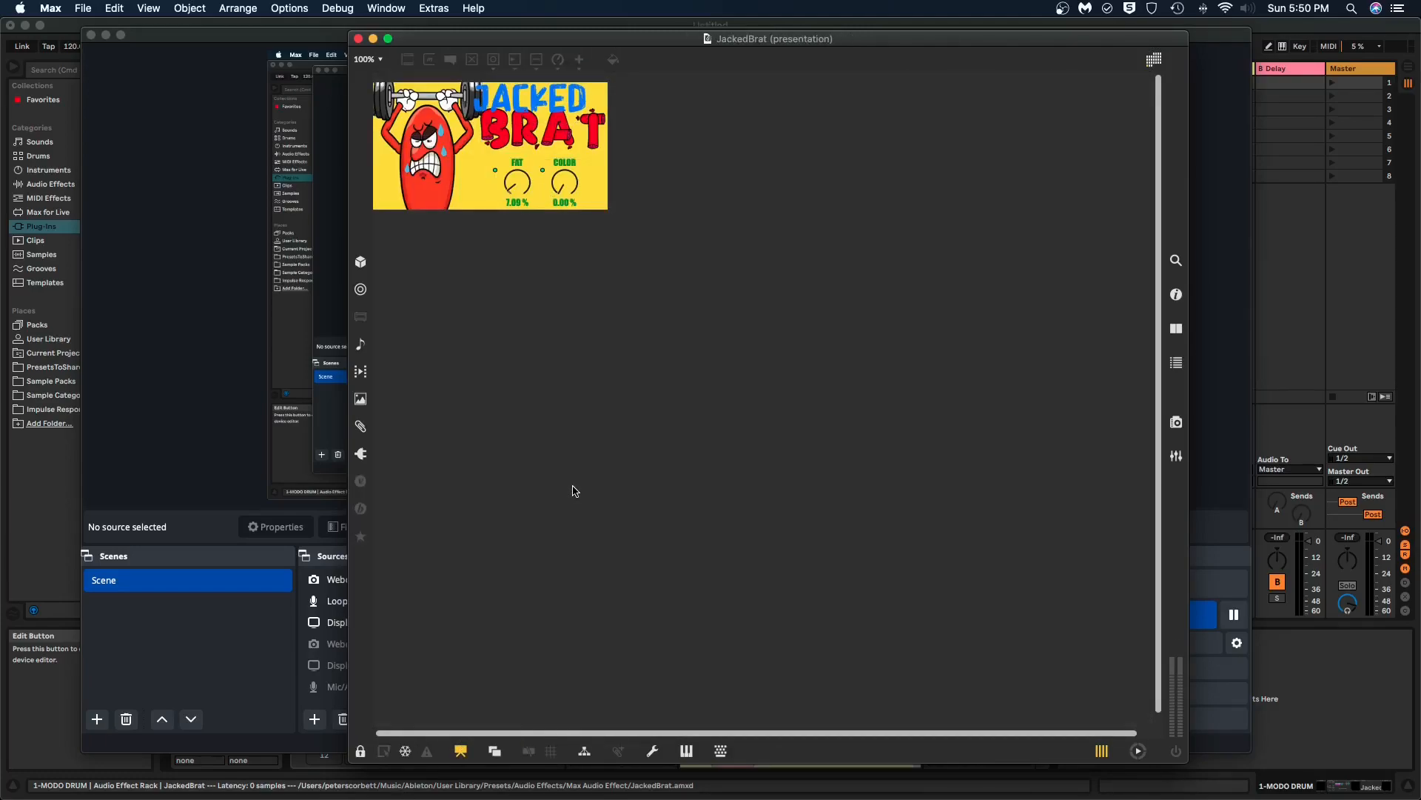
{"action": "key", "text": "super+e"}
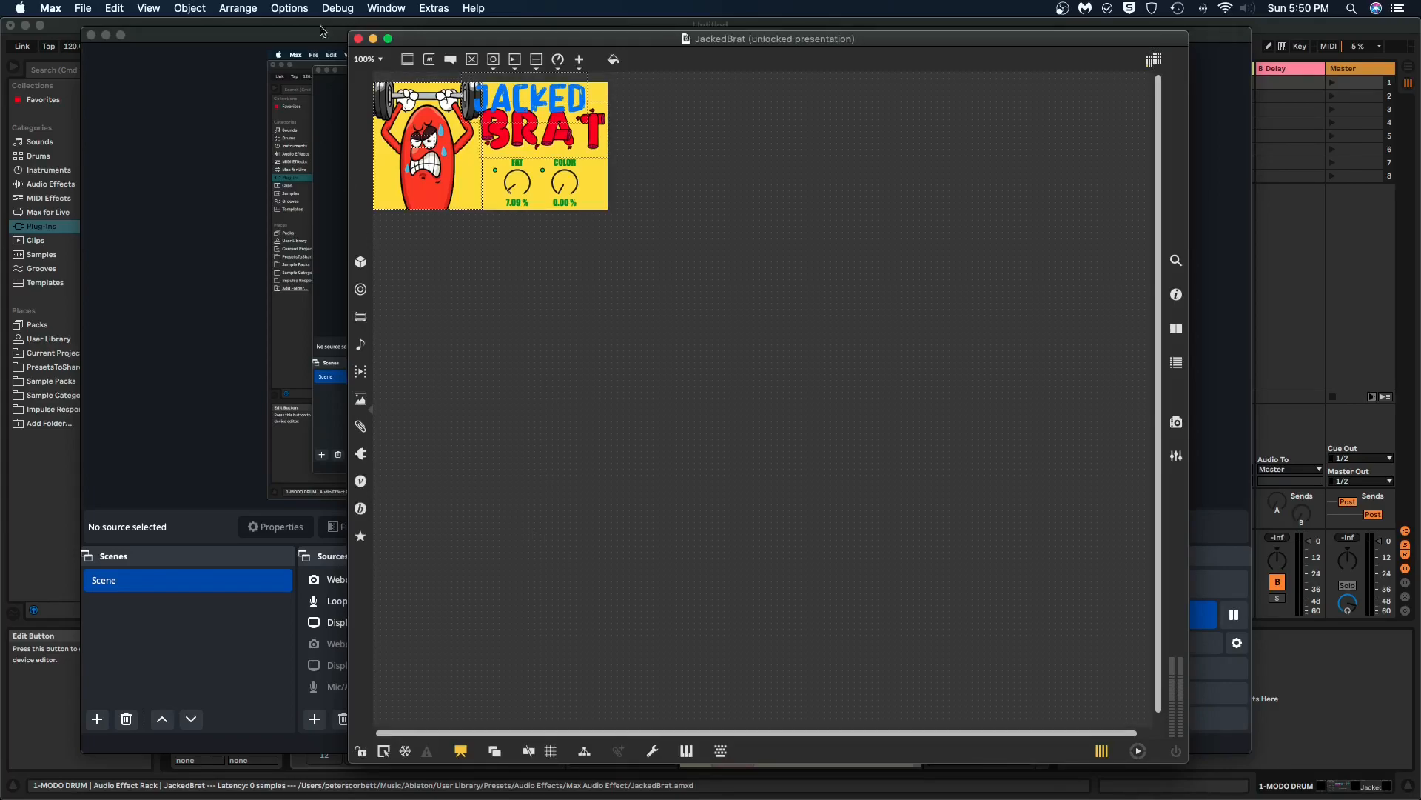
{"action": "left_click_drag", "start_coordinate": [688, 251], "coordinate": [623, 268]}
{"action": "left_click", "coordinate": [359, 39]}
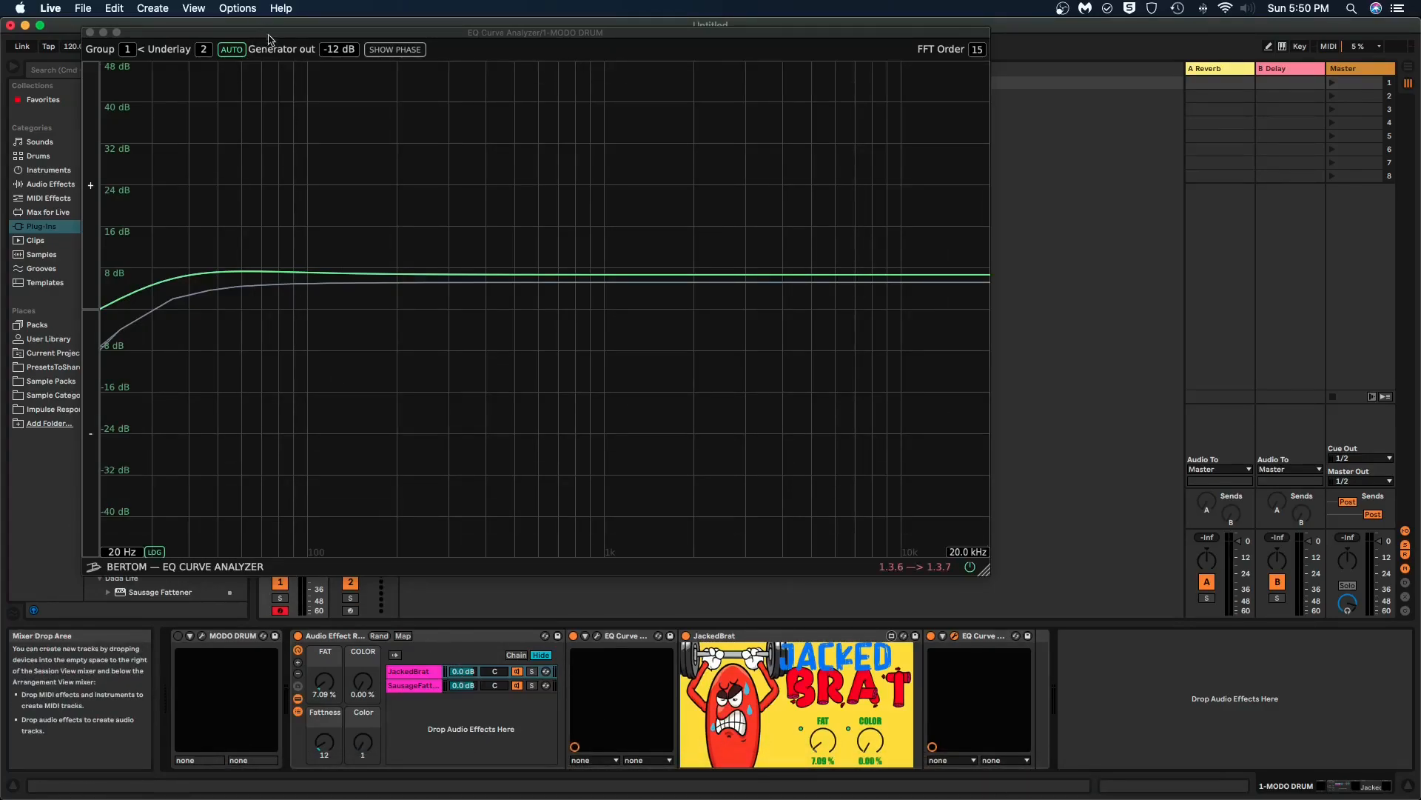
Step: Move the EQ Curve Analyzer window and examine its settings and the analyzer devices on either side of JackedBrat
{"action": "left_click_drag", "start_coordinate": [266, 36], "coordinate": [431, 61]}
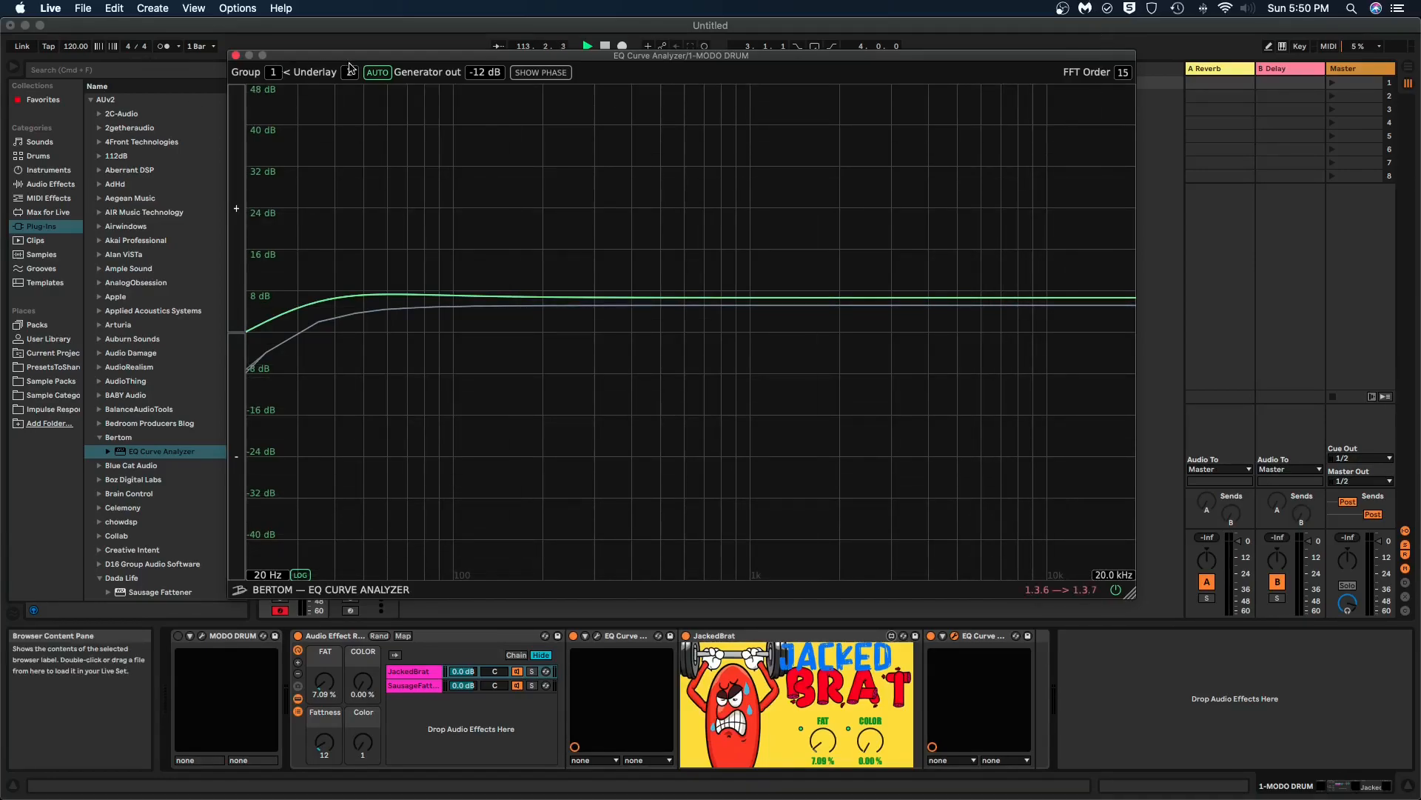
{"action": "left_click", "coordinate": [523, 73]}
{"action": "left_click", "coordinate": [523, 74]}
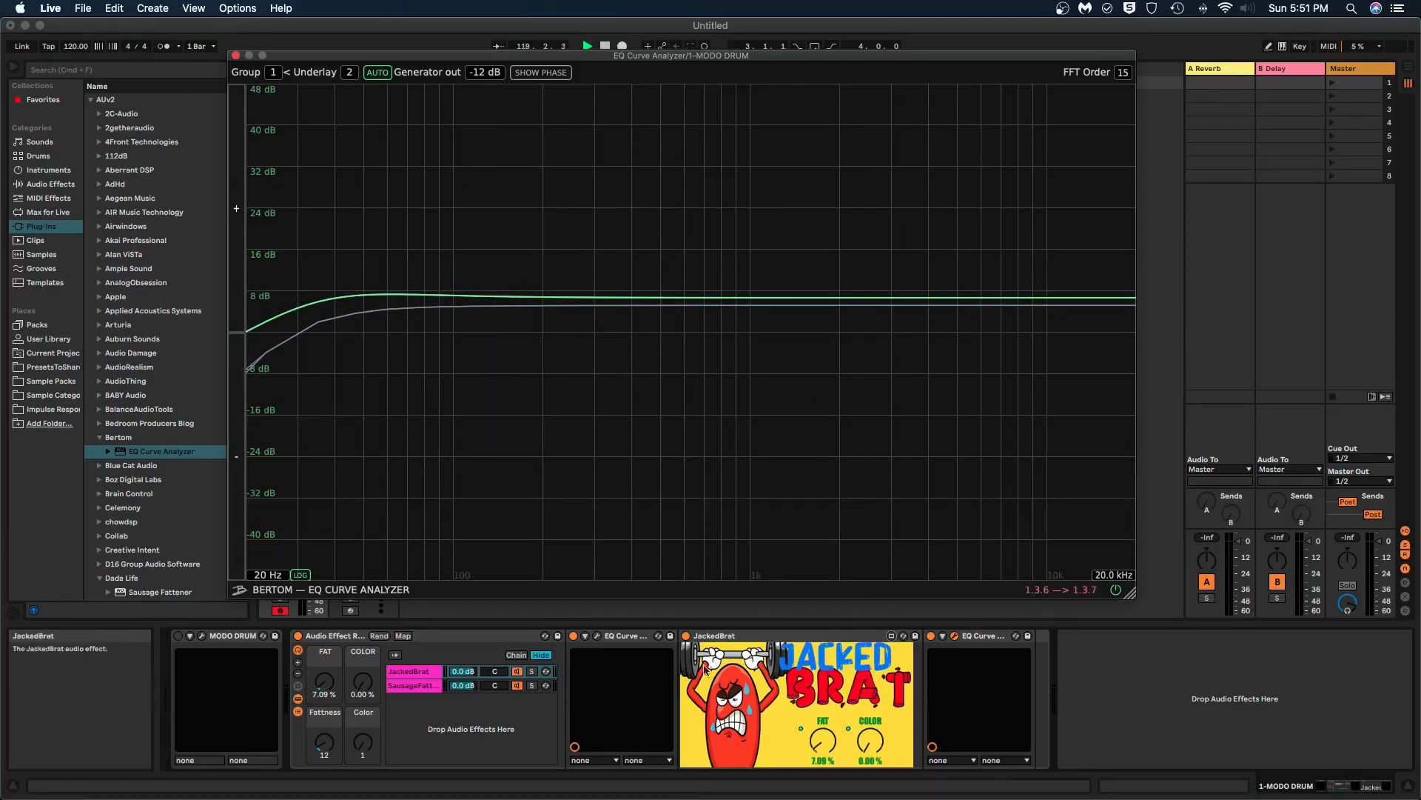
{"action": "left_click", "coordinate": [650, 671]}
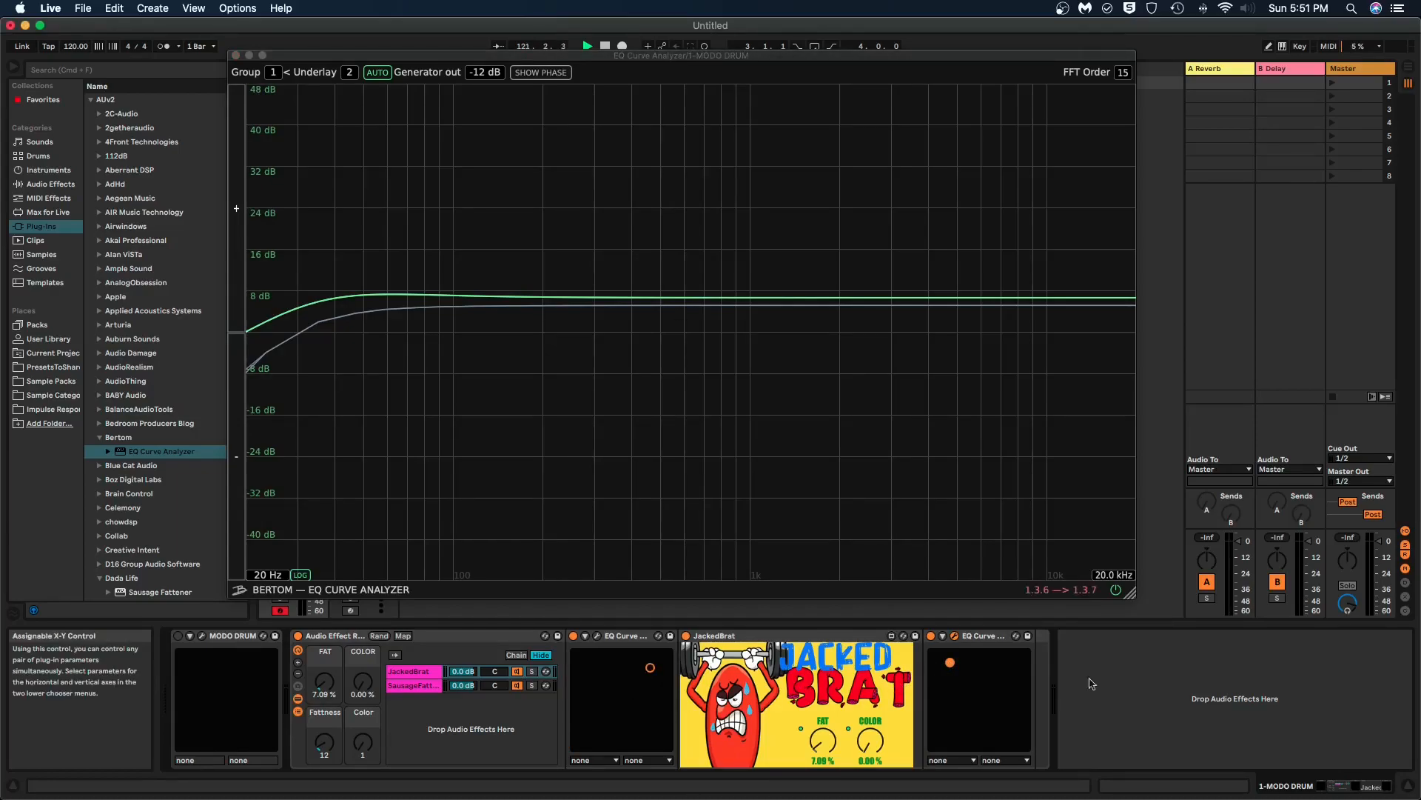
Step: Examine the rack's JackedBrat and Sausage Fattener chains, their solo switches, and the FAT, COLOR, Fattness and Color macros
{"action": "left_click", "coordinate": [426, 674]}
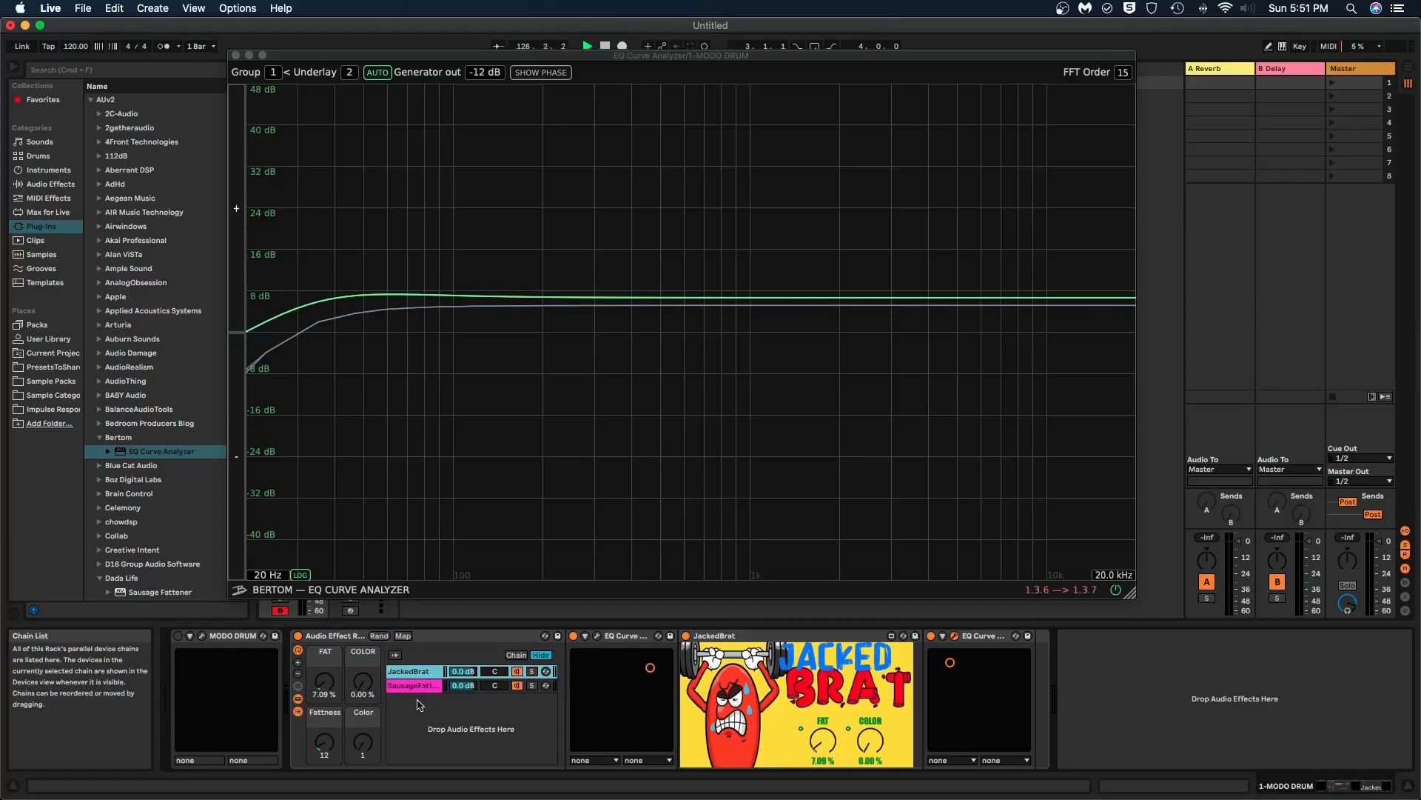
{"action": "left_click", "coordinate": [532, 672]}
{"action": "left_click", "coordinate": [532, 687]}
{"action": "left_click", "coordinate": [532, 673]}
{"action": "left_click", "coordinate": [531, 672]}
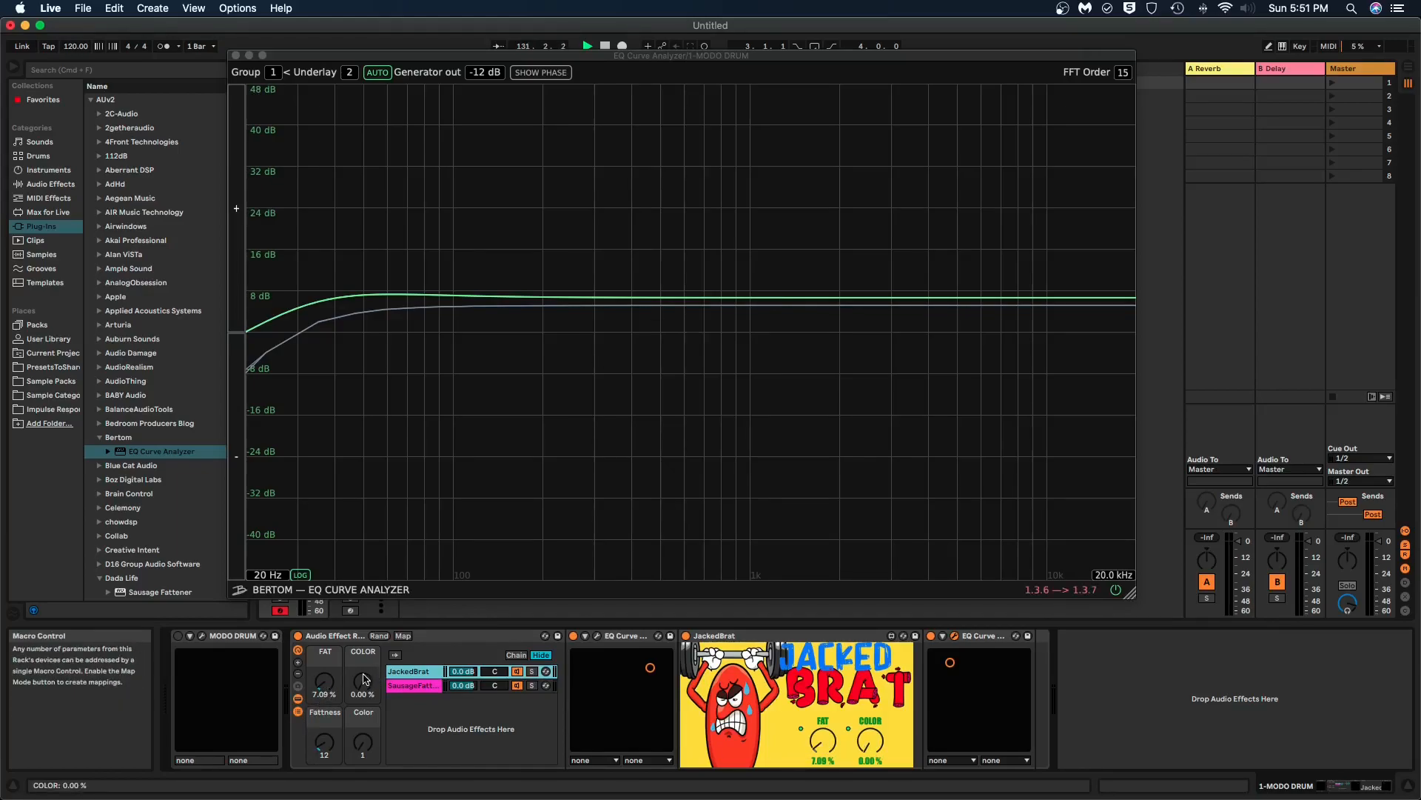
{"action": "left_click", "coordinate": [325, 656]}
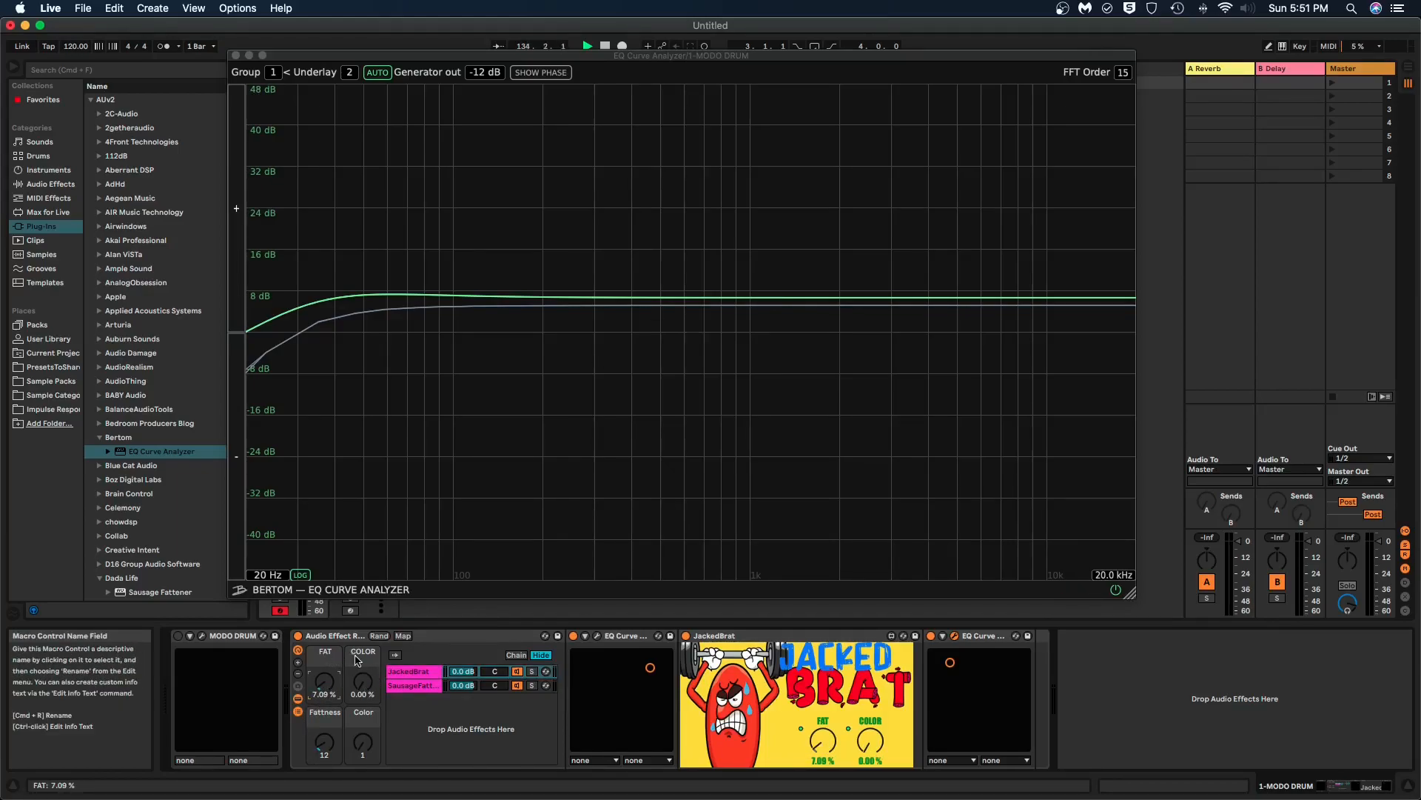
{"action": "left_click", "coordinate": [359, 715]}
{"action": "left_click", "coordinate": [320, 718]}
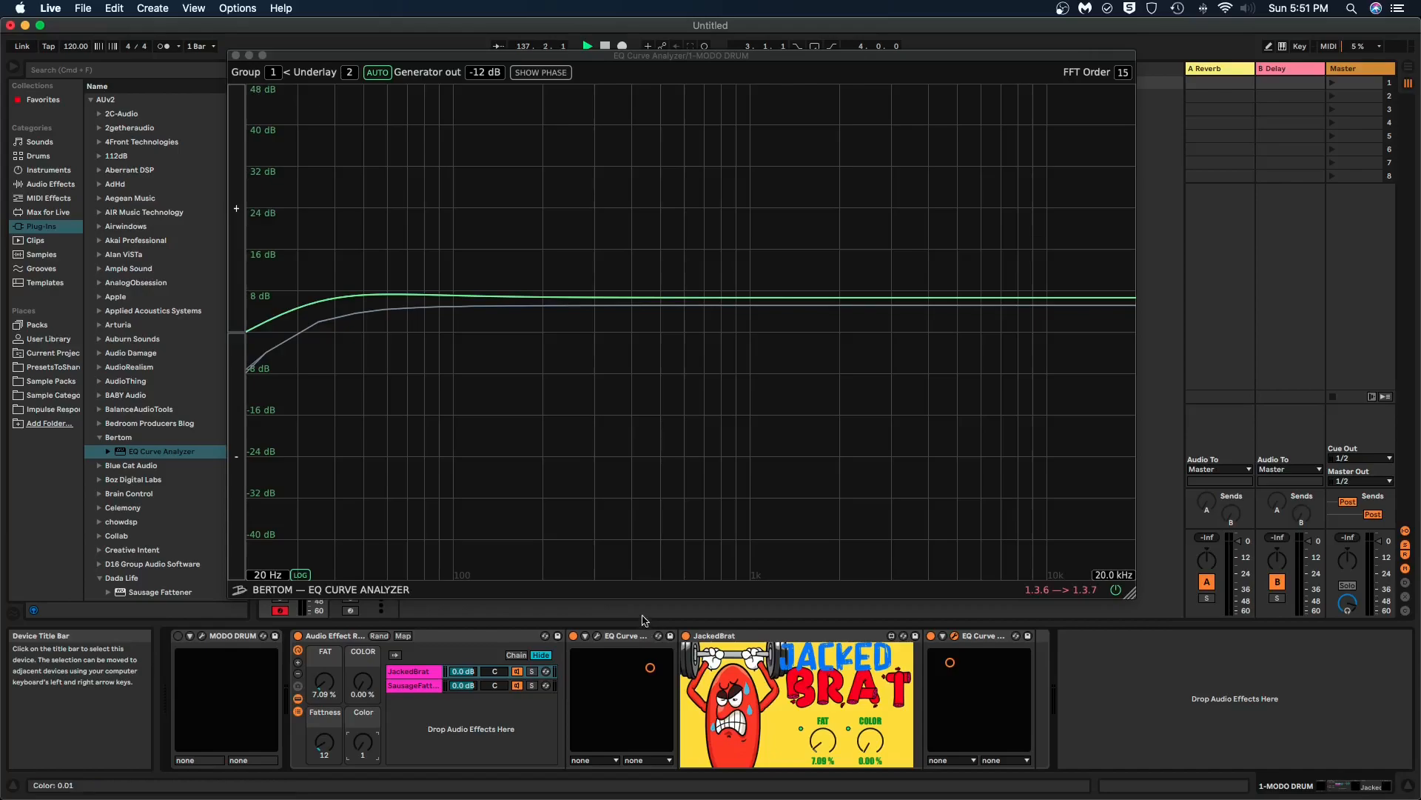
Step: Reset the rack's FAT macro to 0 % and its Fattness macro to 0 to compare the minimum-setting curves
{"action": "double_click", "coordinate": [331, 687]}
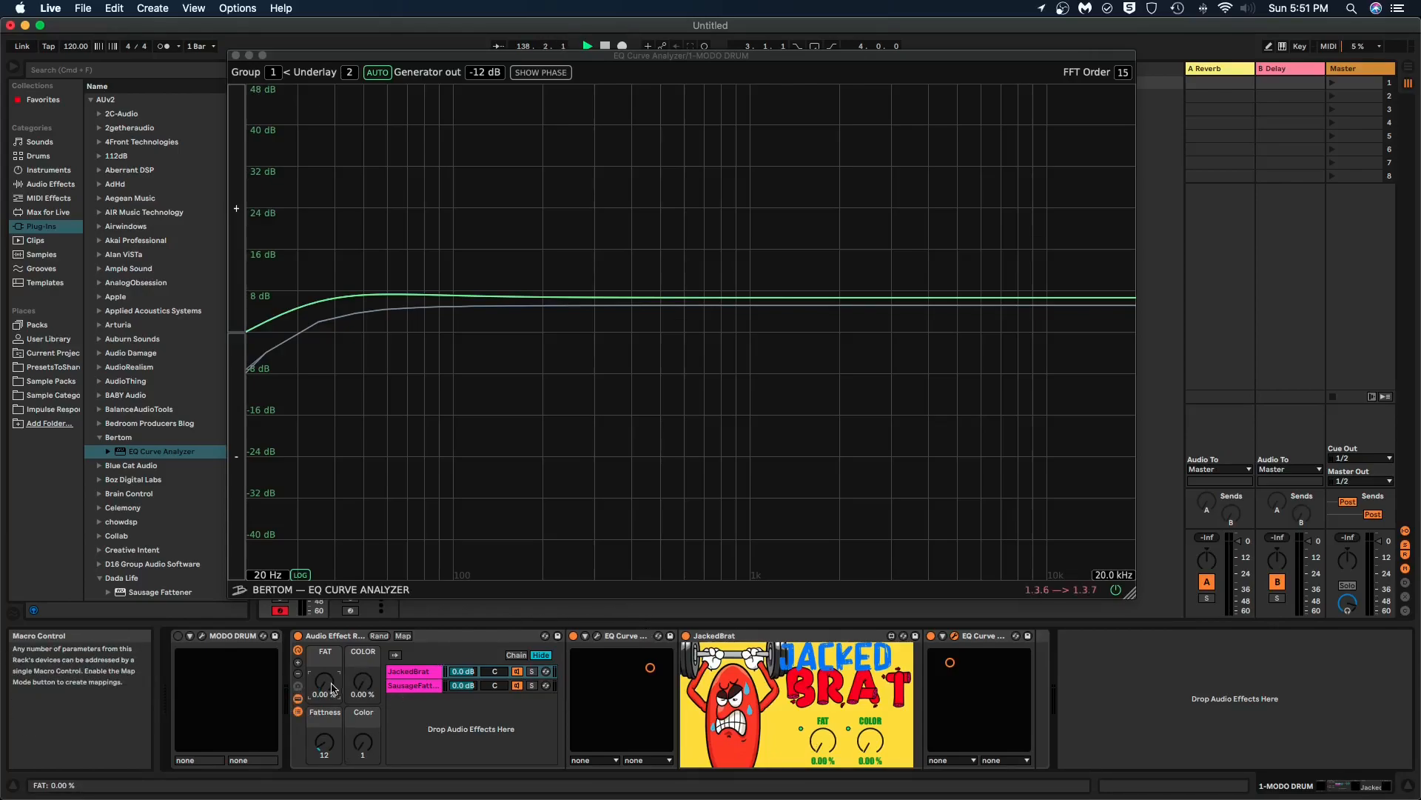
{"action": "double_click", "coordinate": [332, 741]}
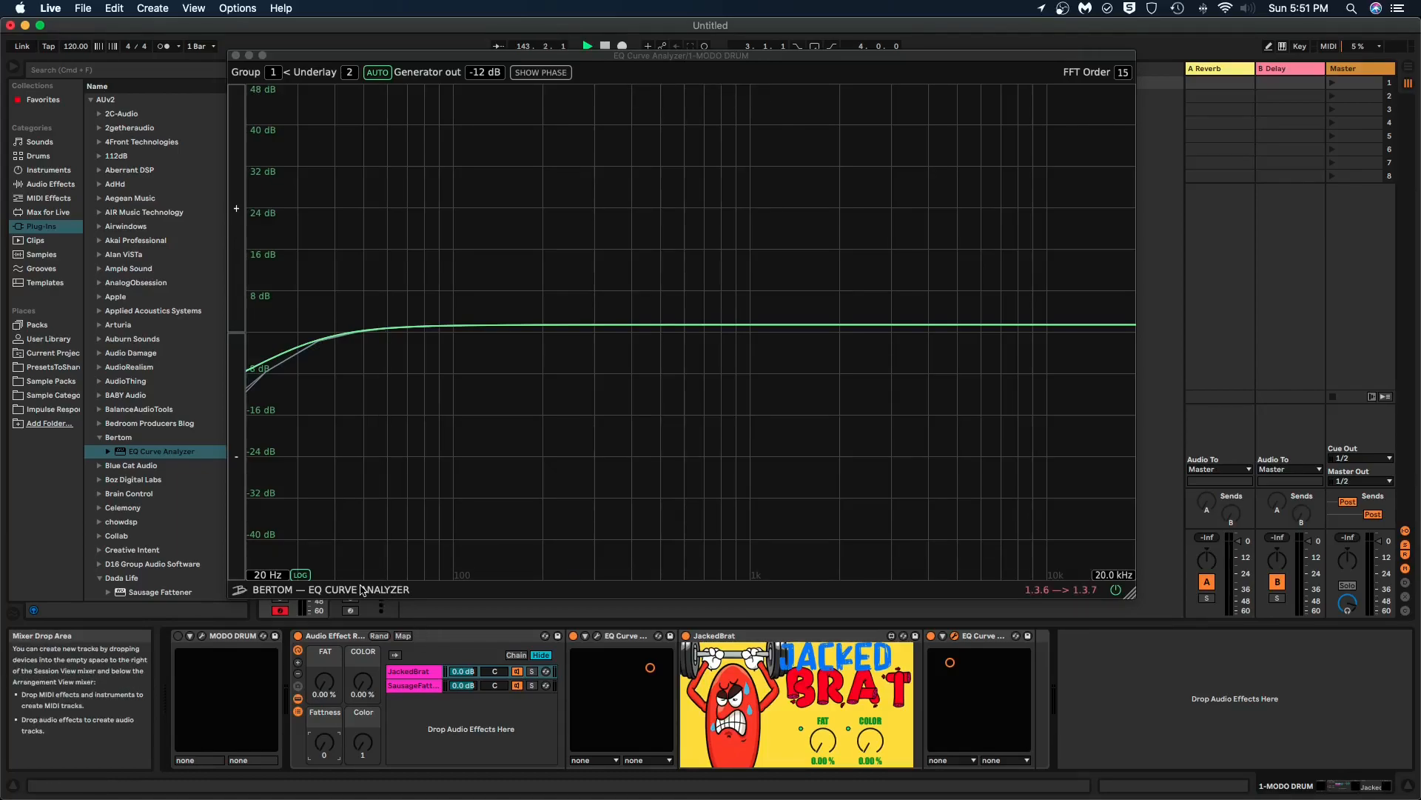
{"action": "left_click", "coordinate": [327, 636]}
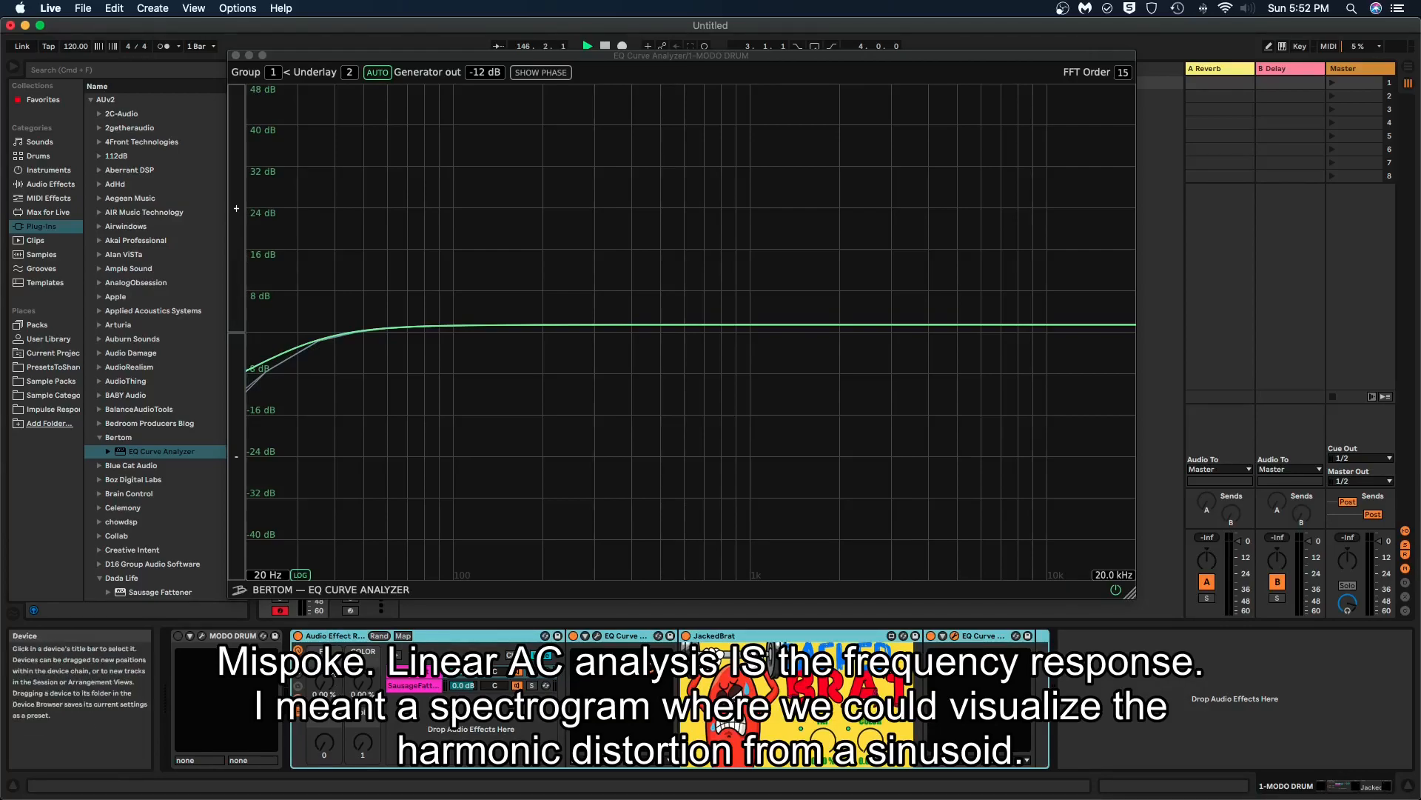
{"action": "left_click", "coordinate": [331, 678]}
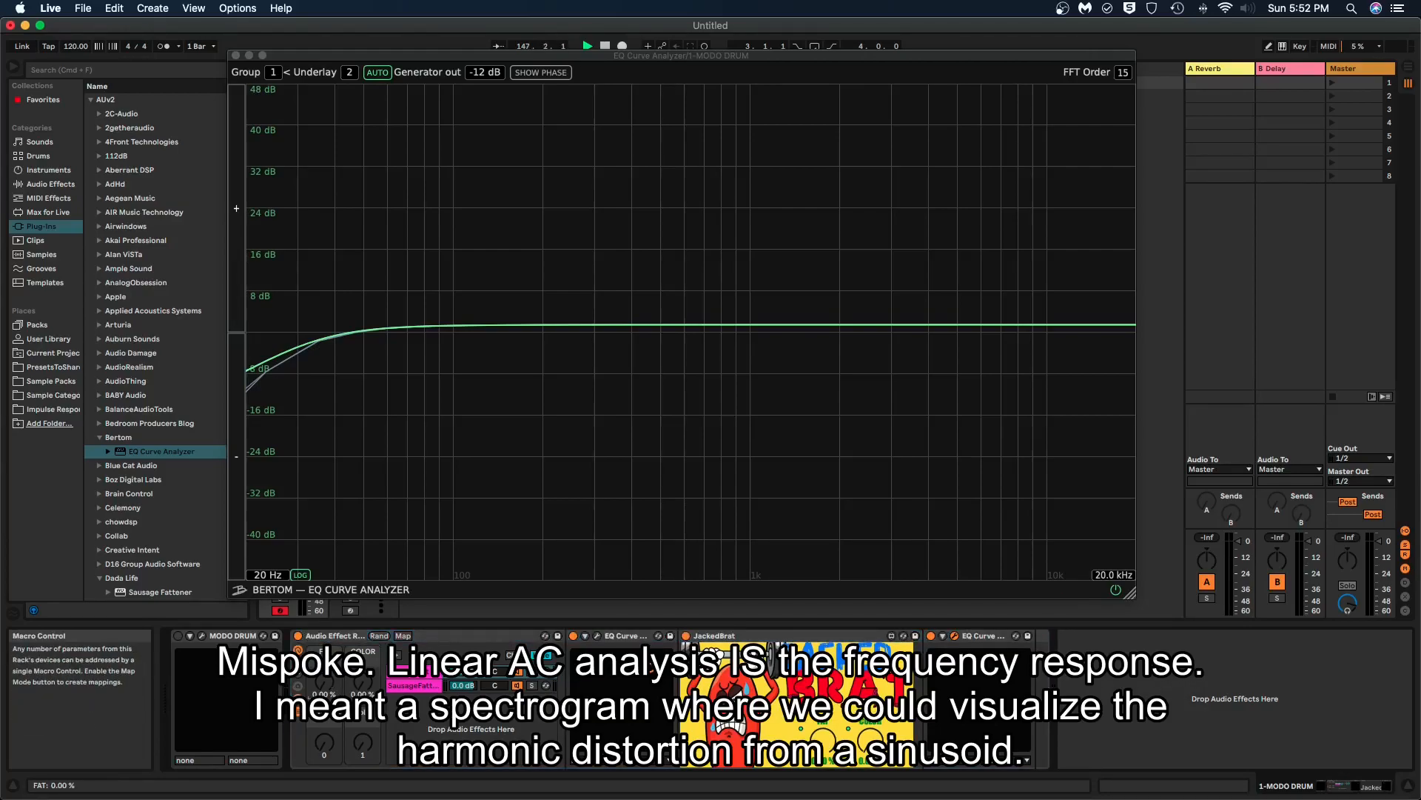
Step: Raise FAT to 100 % and Fattness to 127 to compare the maximum curves, and return both macros to 0
{"action": "left_click_drag", "start_coordinate": [324, 683], "coordinate": [324, 648]}
{"action": "left_click_drag", "start_coordinate": [325, 724], "coordinate": [324, 635]}
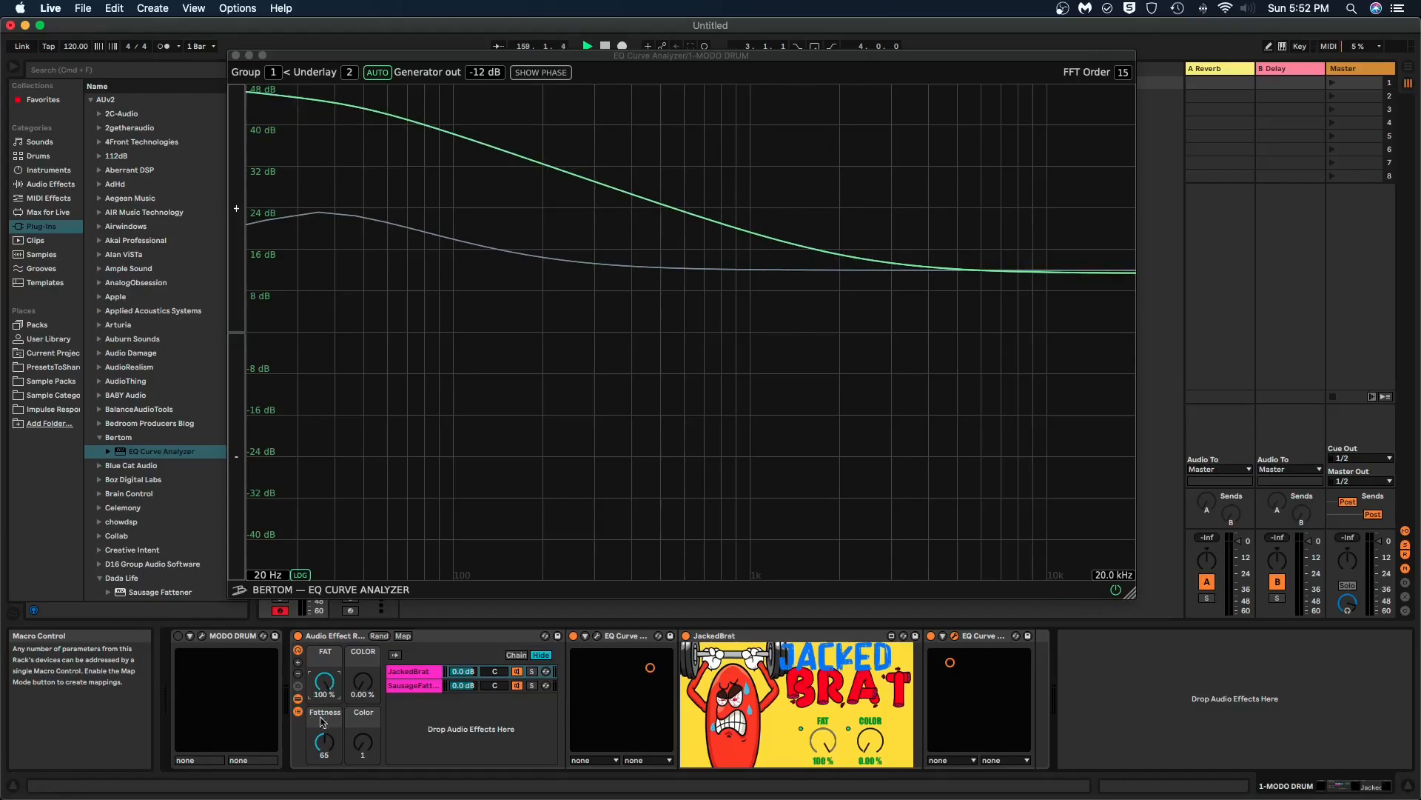
{"action": "left_click_drag", "start_coordinate": [325, 741], "coordinate": [324, 703]}
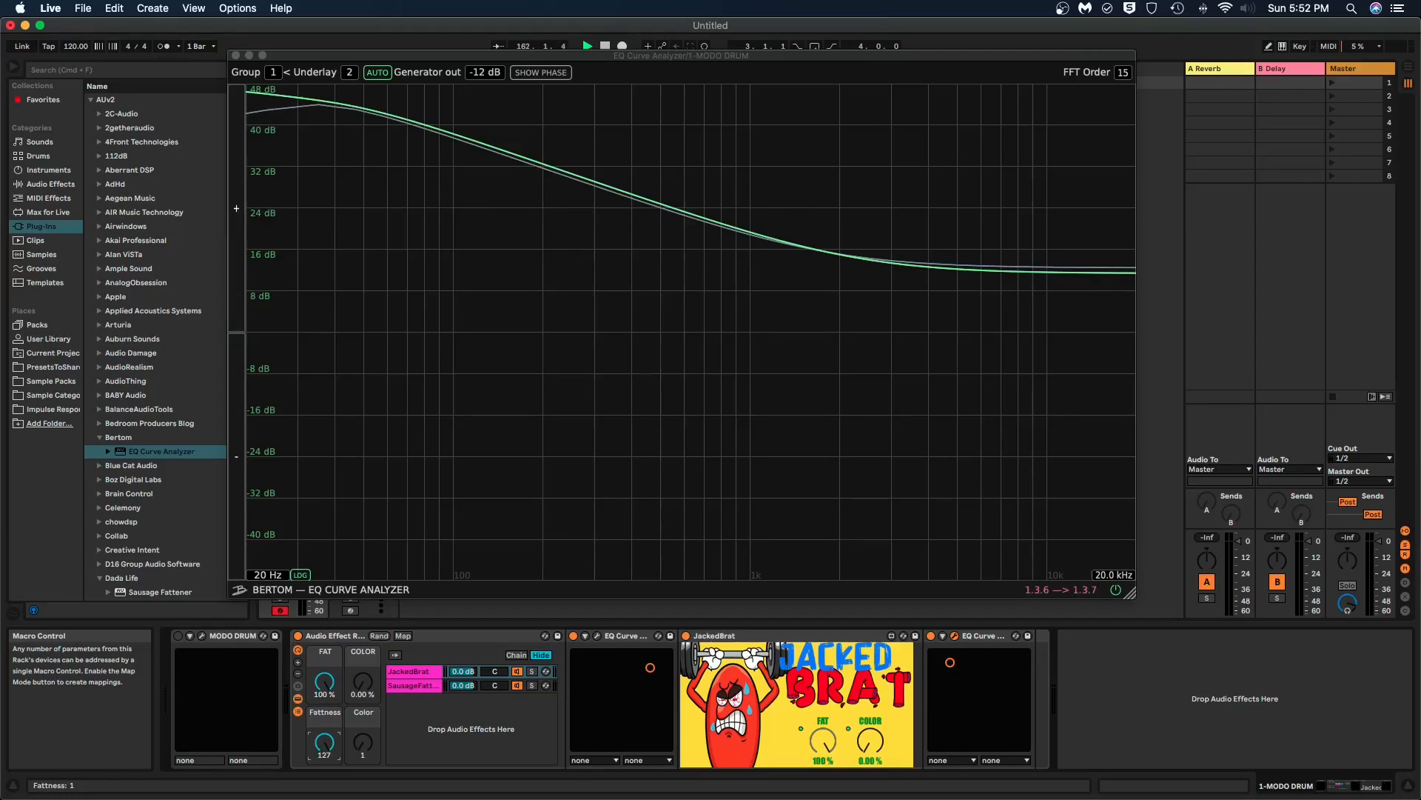
{"action": "left_click_drag", "start_coordinate": [325, 703], "coordinate": [325, 777]}
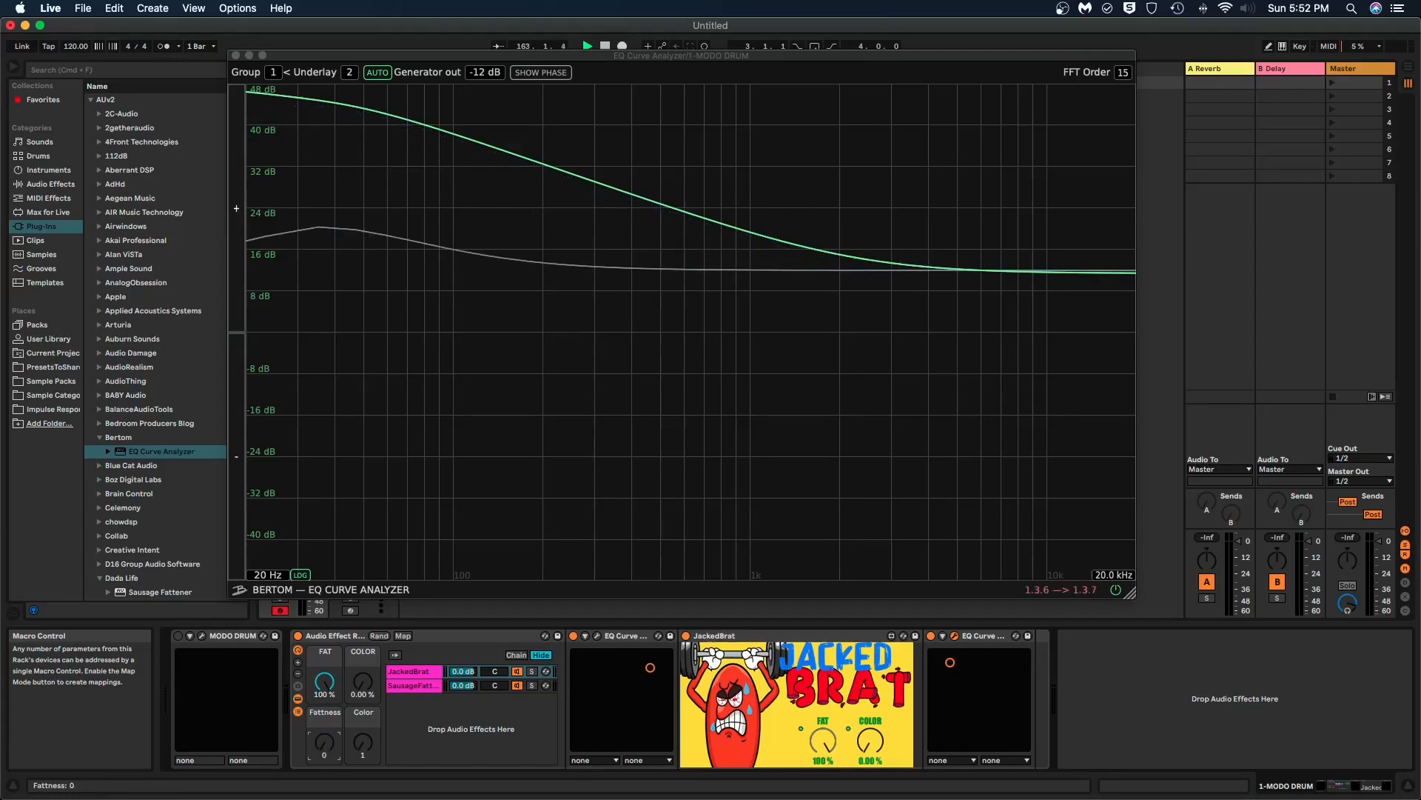
{"action": "left_click_drag", "start_coordinate": [324, 681], "coordinate": [324, 755]}
Step: Raise COLOR to 100 % and Color to 127 to compare the curves, and lower Color to 3
{"action": "left_click_drag", "start_coordinate": [363, 684], "coordinate": [363, 657]}
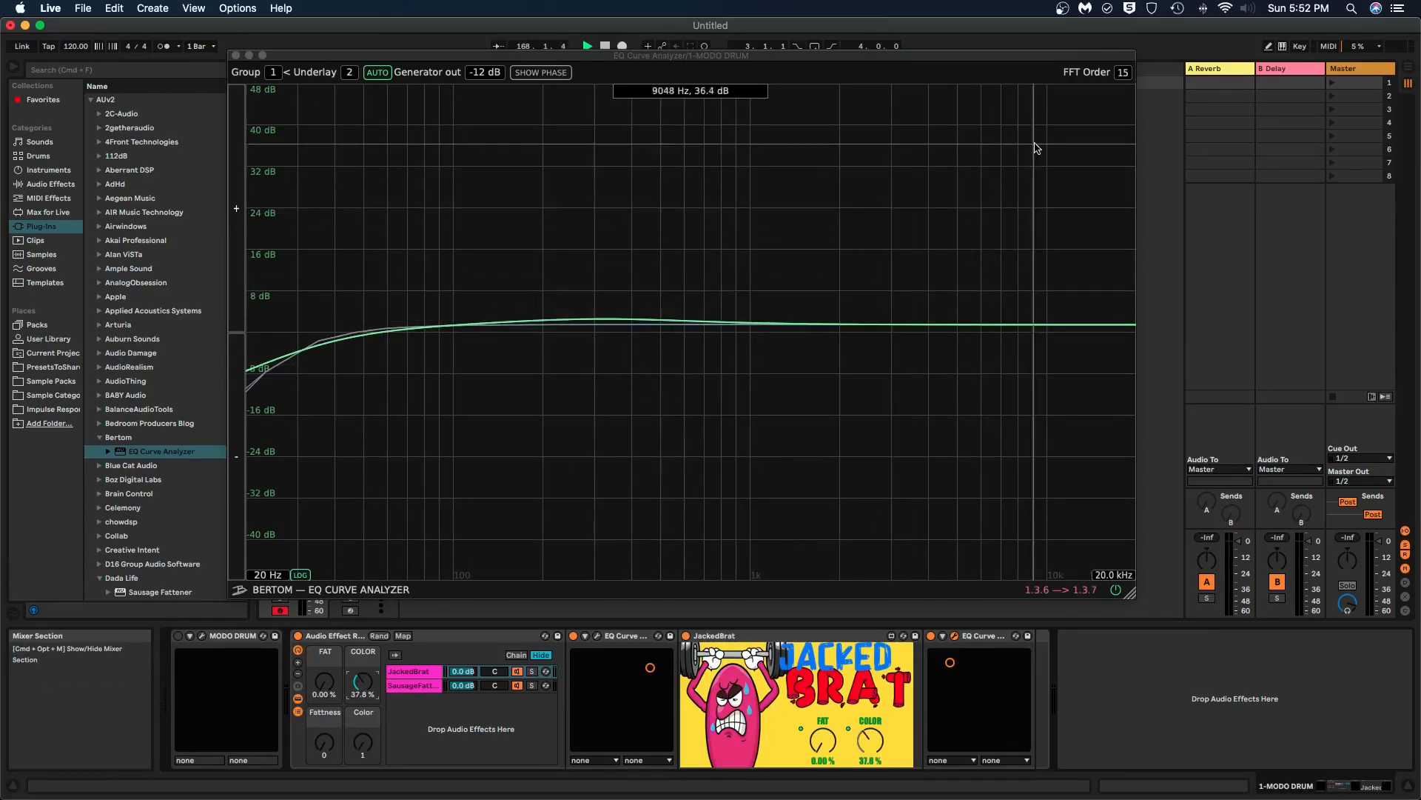
{"action": "left_click_drag", "start_coordinate": [363, 681], "coordinate": [363, 649]}
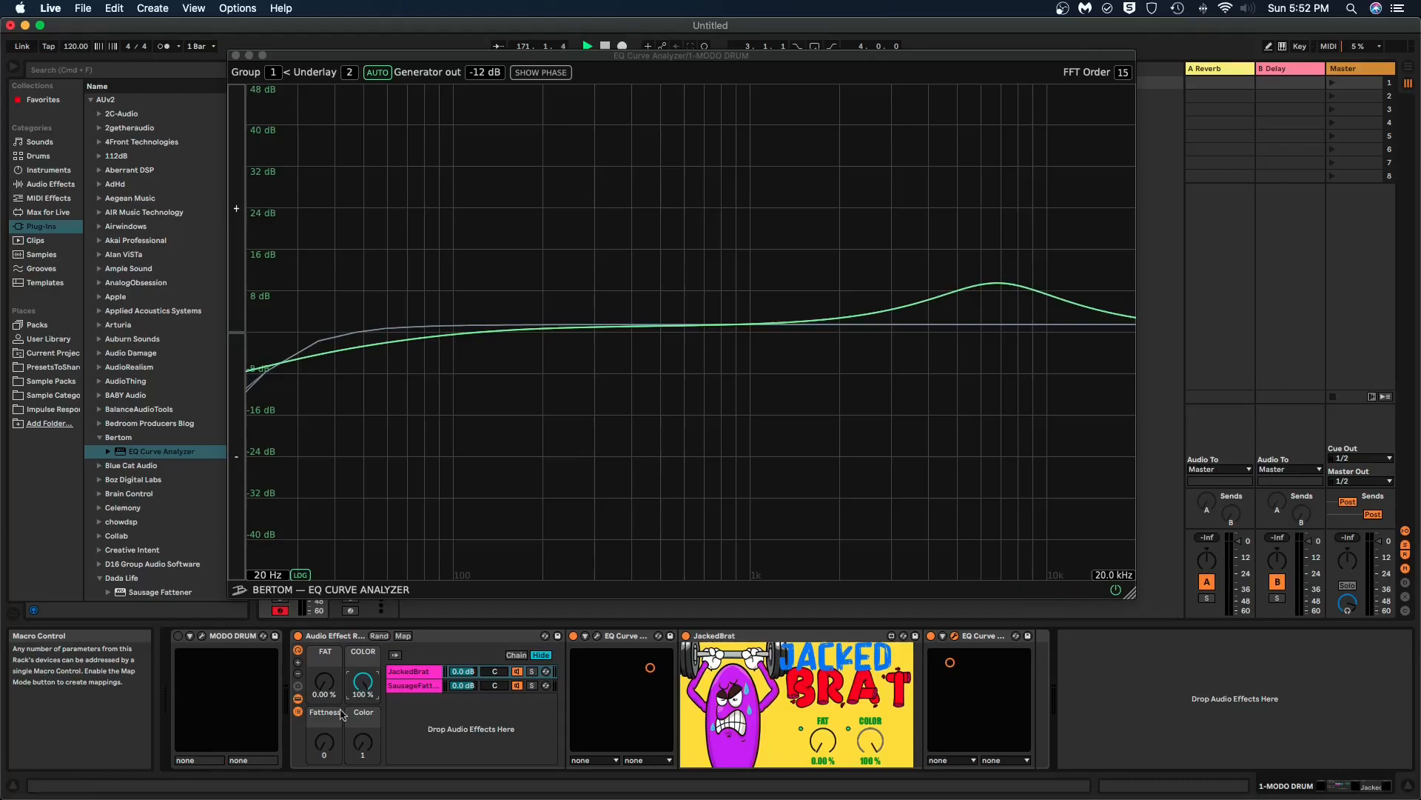
{"action": "left_click_drag", "start_coordinate": [363, 742], "coordinate": [363, 700]}
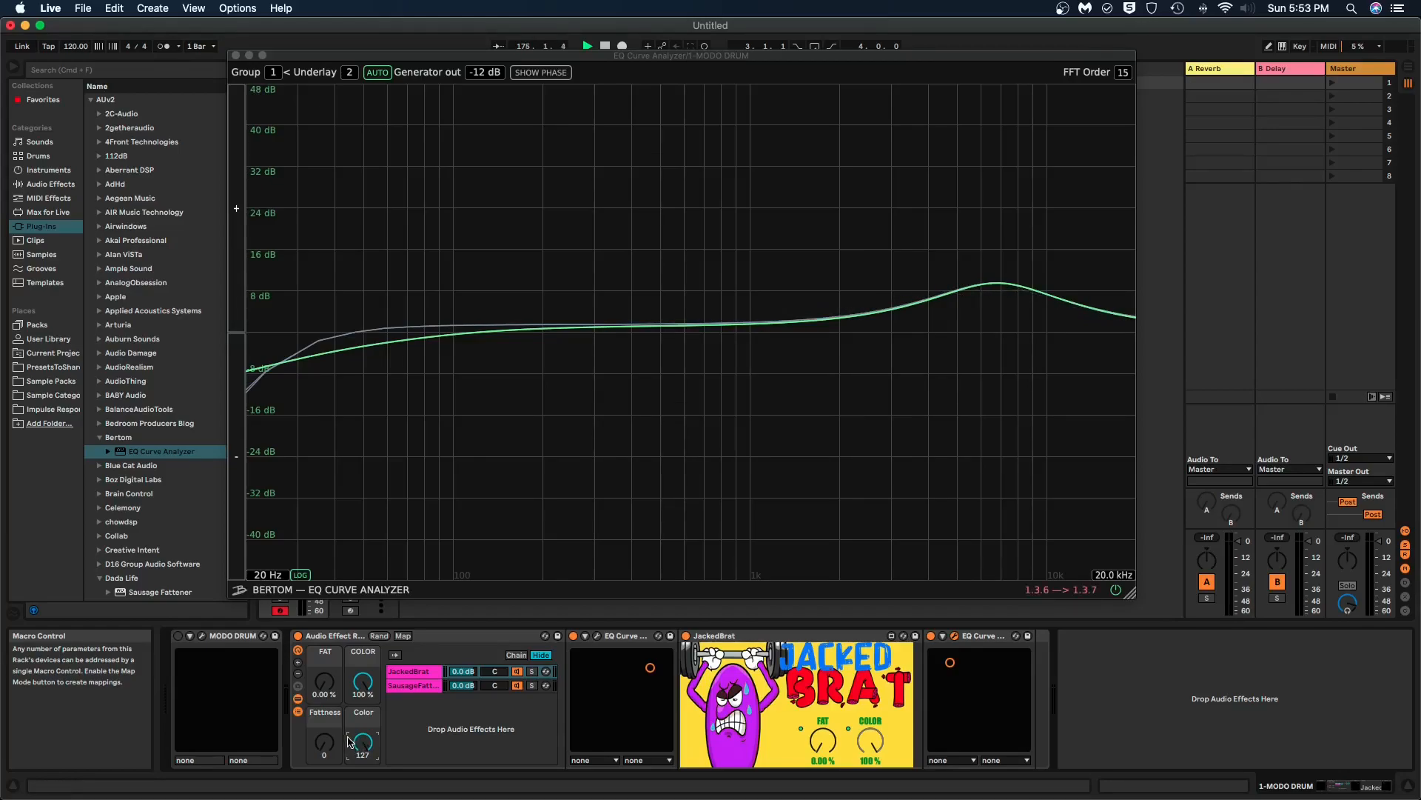
{"action": "left_click_drag", "start_coordinate": [358, 743], "coordinate": [358, 785]}
Step: Compare the mid-range curves with FAT at 50.4 % and Fattness at 65, and raise COLOR from 1.57 % to 97.6 %
{"action": "left_click_drag", "start_coordinate": [363, 681], "coordinate": [324, 632]}
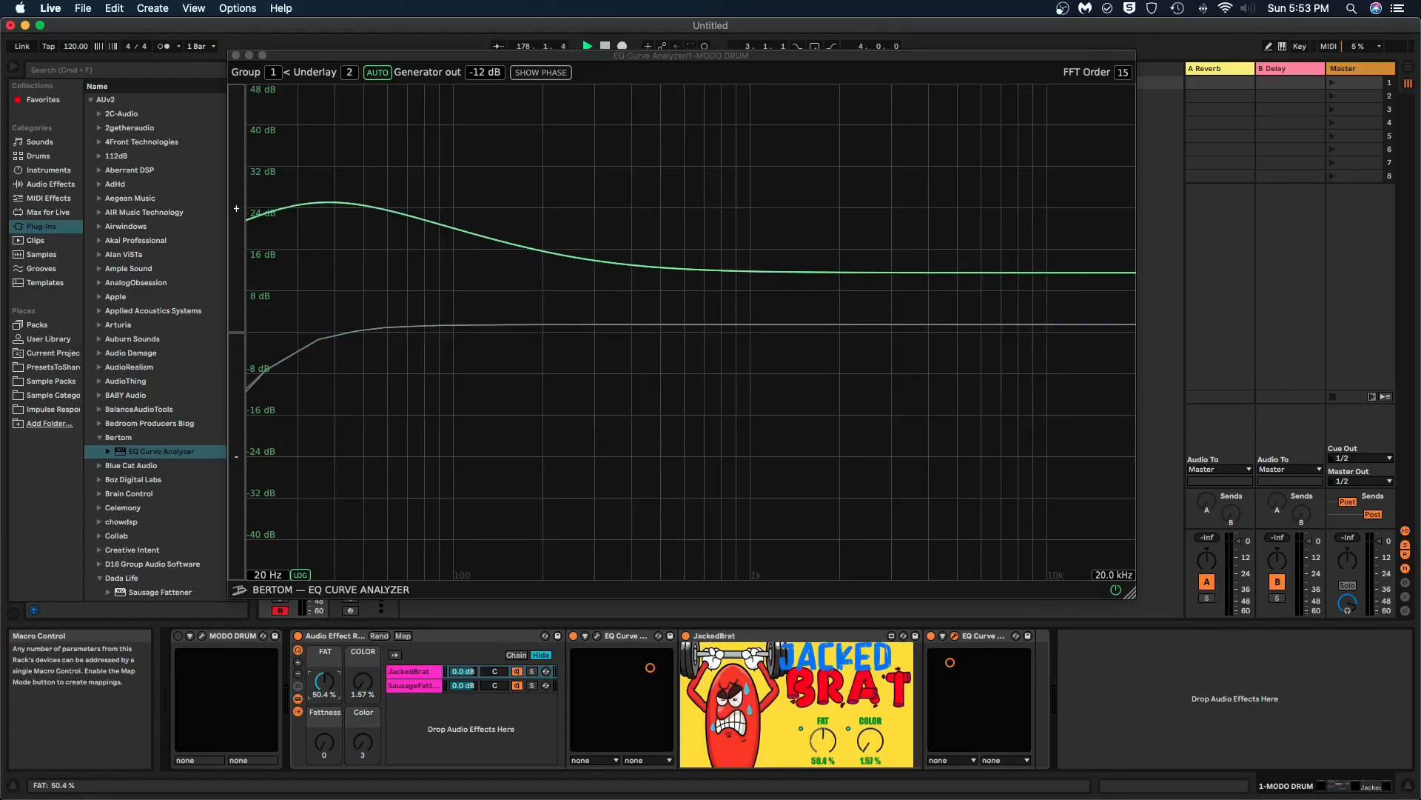
{"action": "left_click_drag", "start_coordinate": [324, 741], "coordinate": [324, 739]}
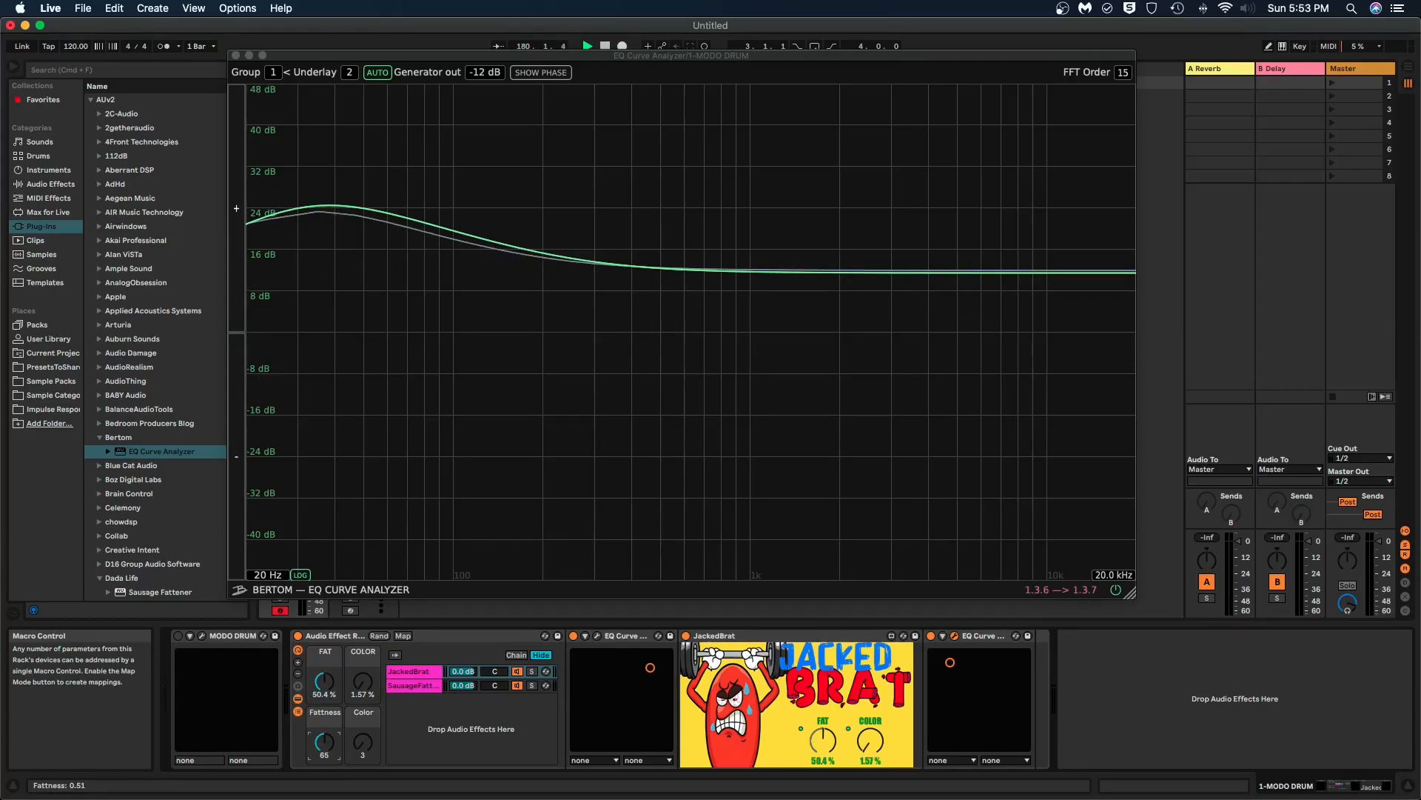
{"action": "left_click_drag", "start_coordinate": [363, 681], "coordinate": [363, 627]}
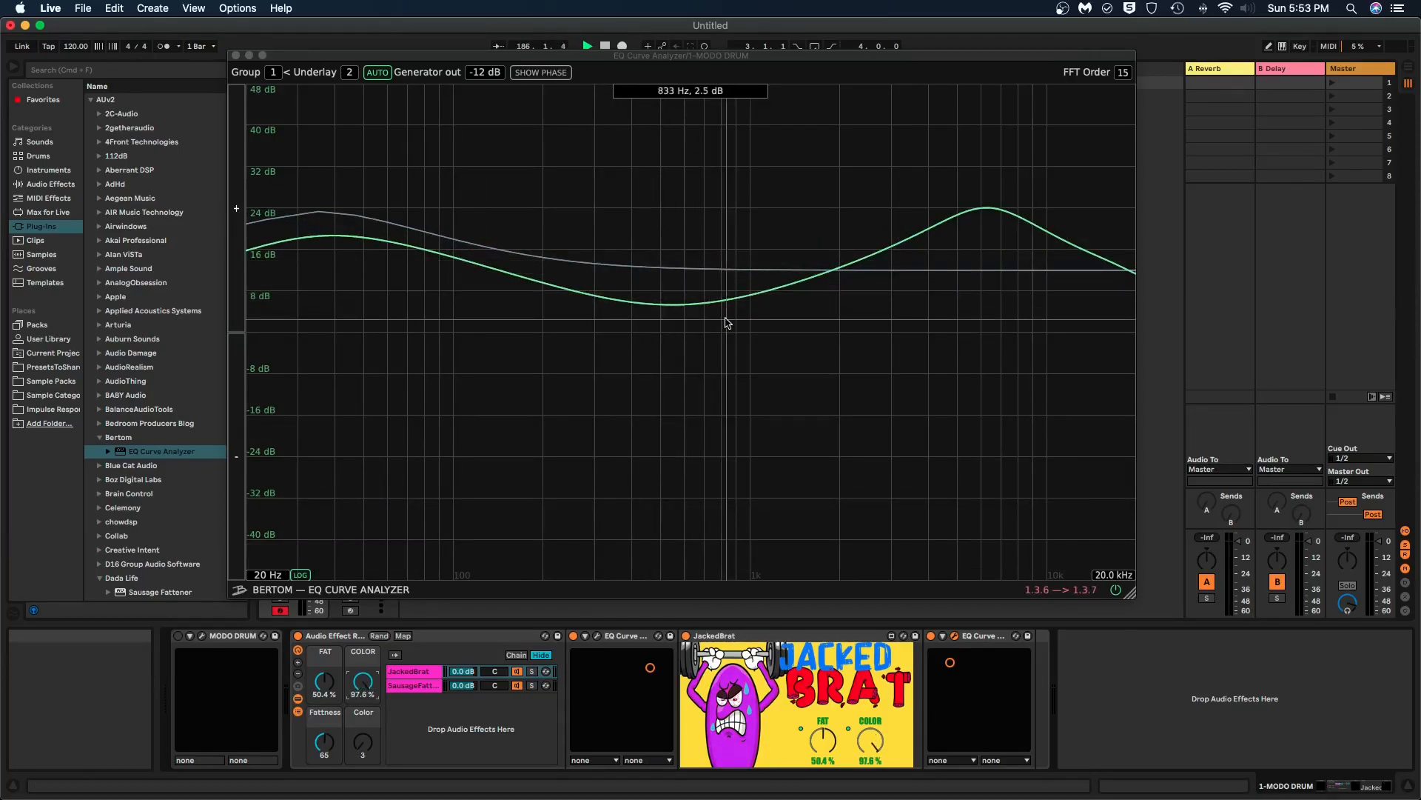
Step: Raise the rack's Color macro to 127, FAT to 81.1 % and Fattness to 127 to compare the curves
{"action": "left_click_drag", "start_coordinate": [363, 742], "coordinate": [363, 652]}
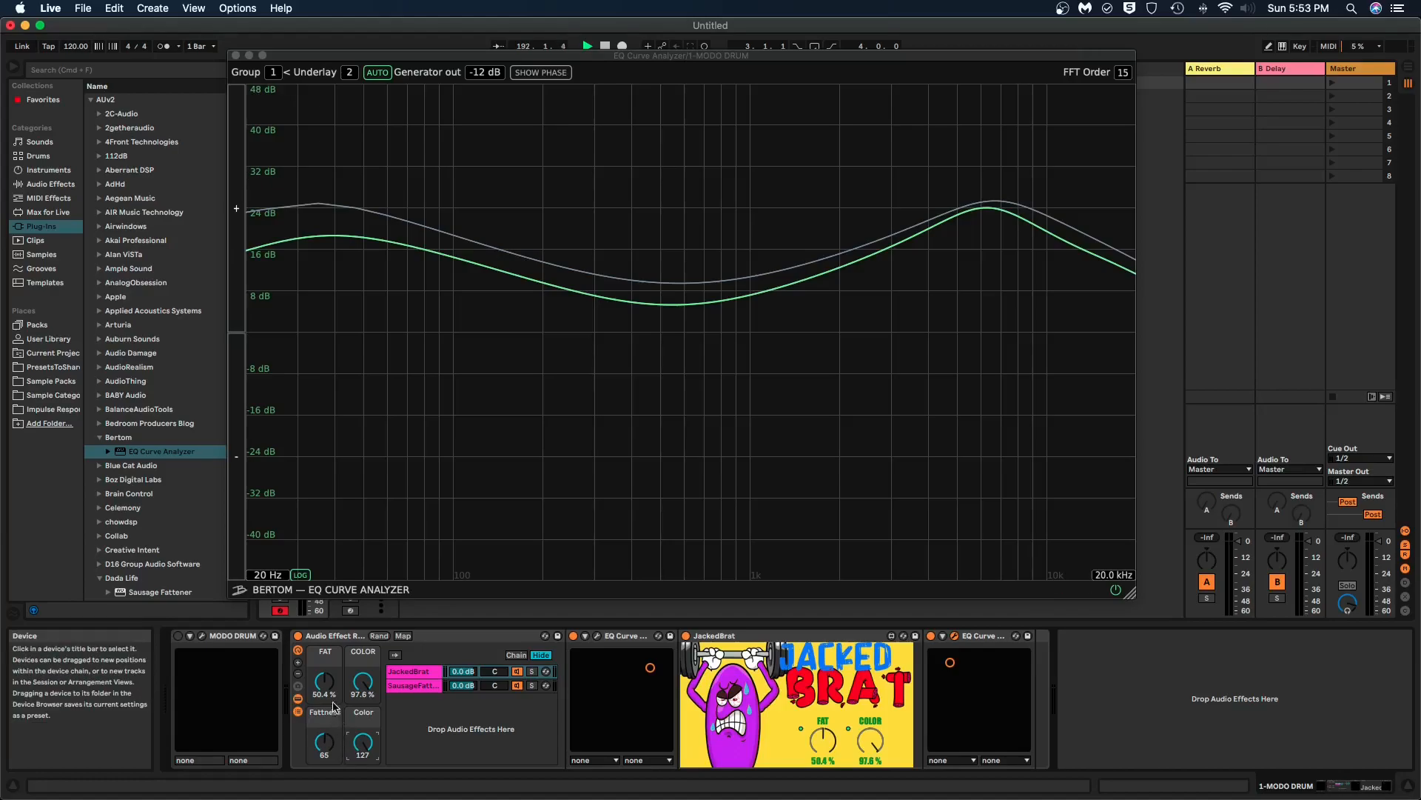
{"action": "left_click_drag", "start_coordinate": [324, 681], "coordinate": [324, 644]}
{"action": "left_click", "coordinate": [326, 739]}
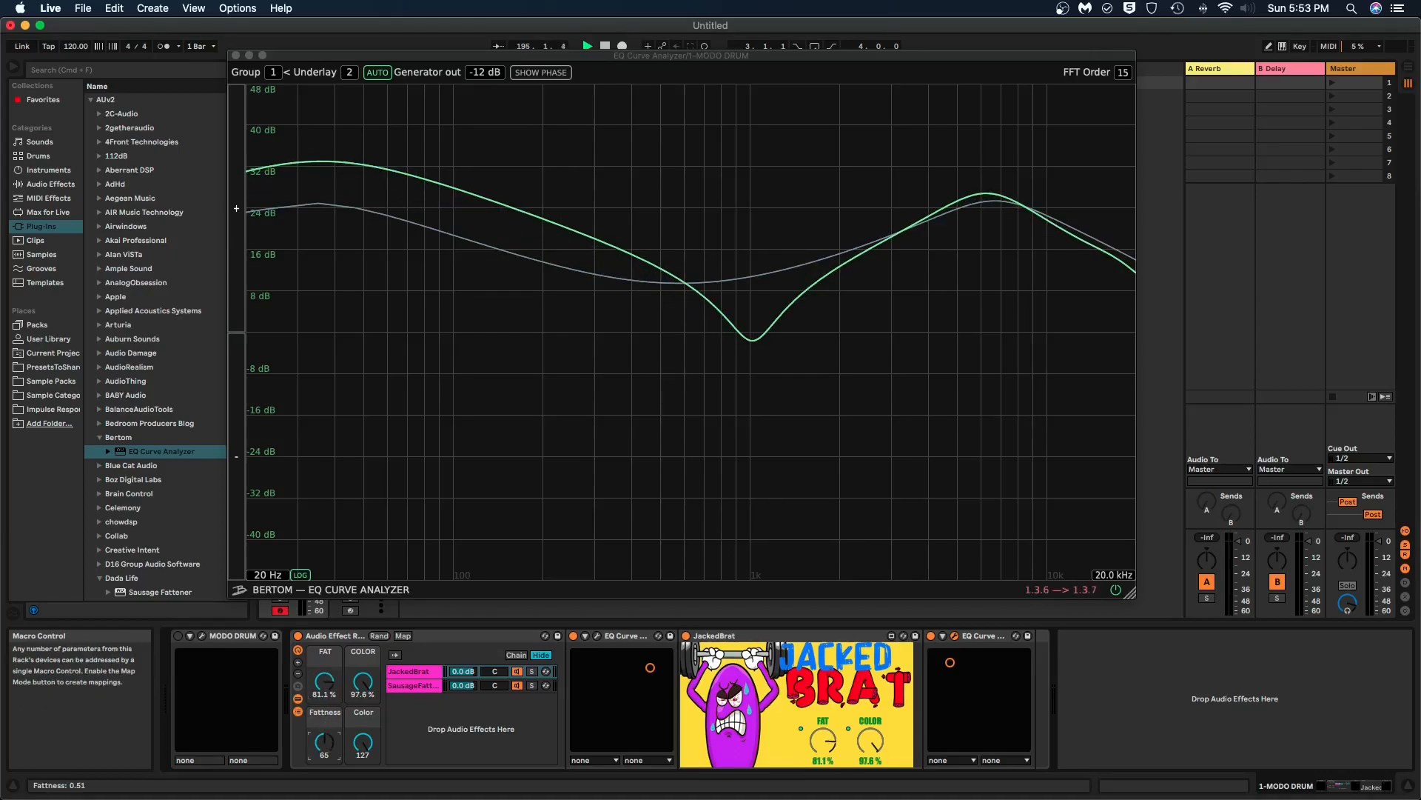
{"action": "left_click_drag", "start_coordinate": [326, 738], "coordinate": [325, 707]}
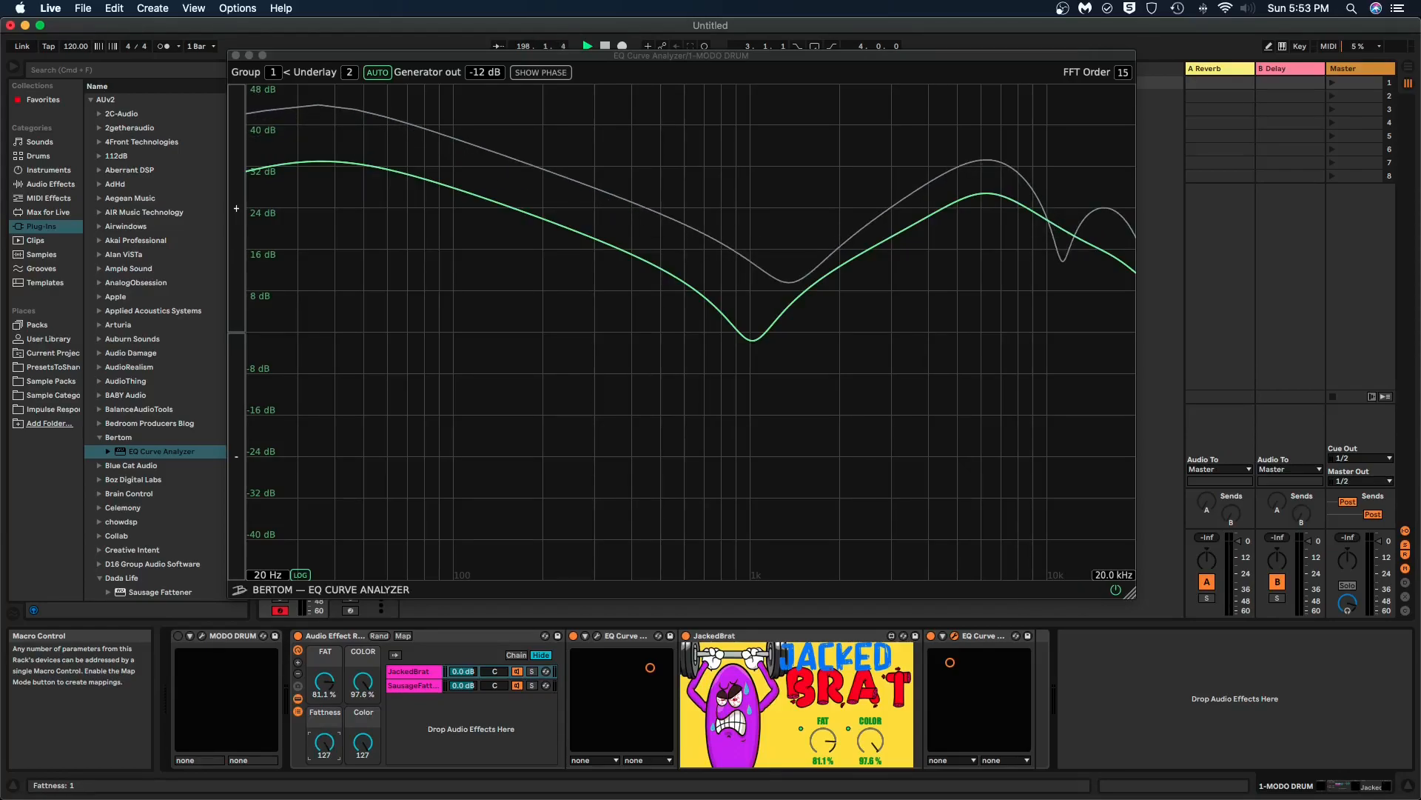
Step: Bring COLOR to 100 % and Color to 127, and compare the curves with FAT at 76.4 % and Fattness at 96
{"action": "left_click_drag", "start_coordinate": [363, 683], "coordinate": [363, 686]}
{"action": "left_click_drag", "start_coordinate": [367, 740], "coordinate": [368, 748]}
{"action": "left_click_drag", "start_coordinate": [364, 683], "coordinate": [364, 675]}
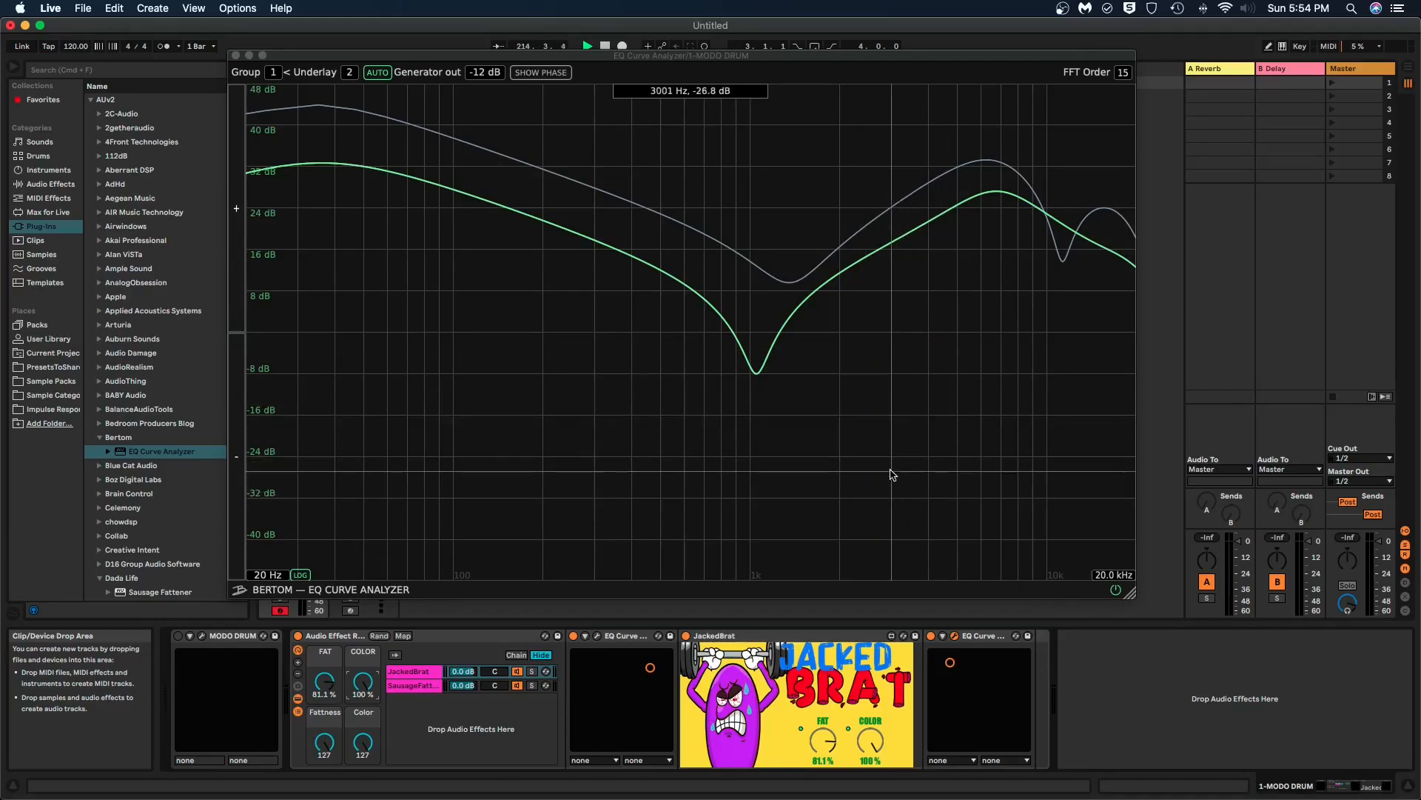
{"action": "left_click_drag", "start_coordinate": [363, 742], "coordinate": [363, 755]}
{"action": "left_click_drag", "start_coordinate": [321, 677], "coordinate": [362, 727]}
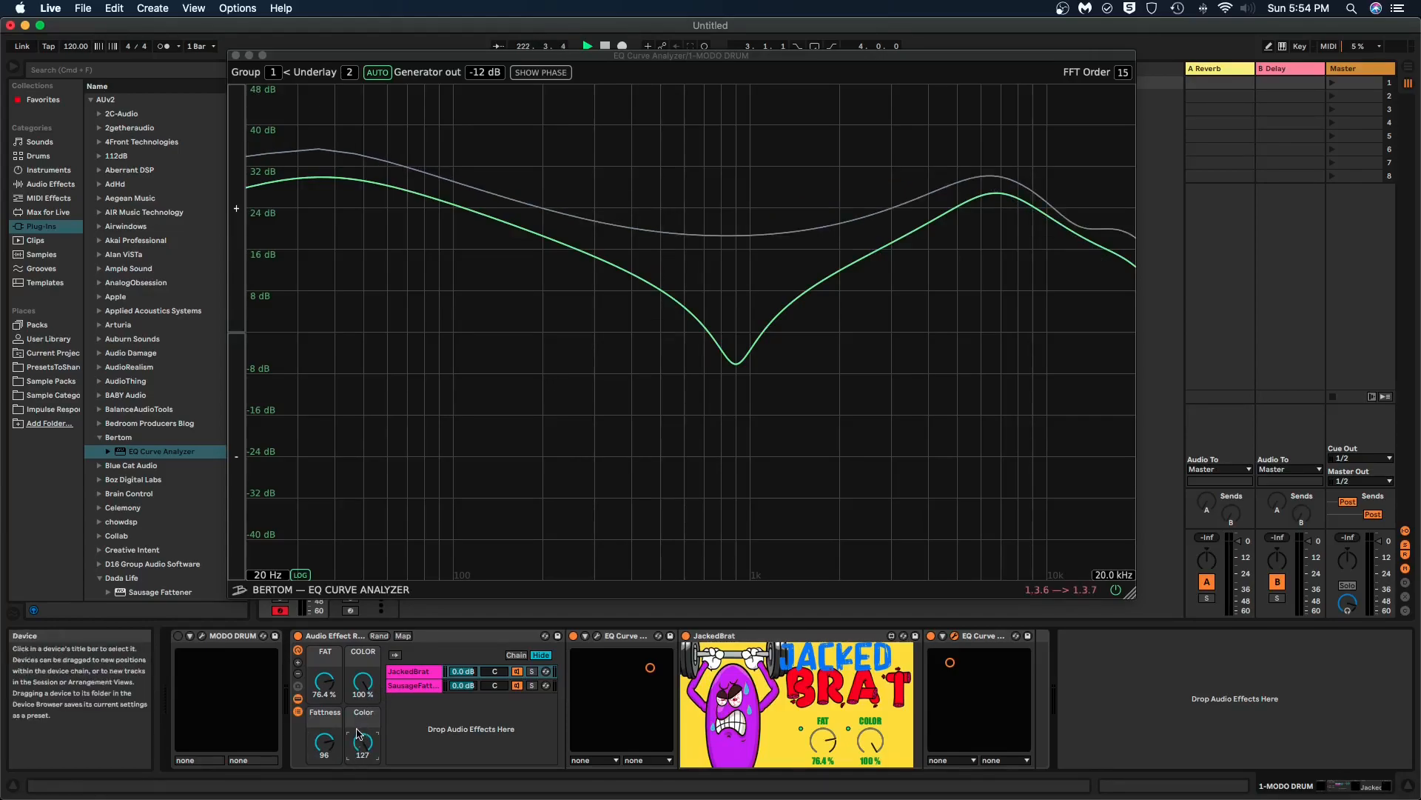
Step: Lower FAT to 63.0 % and bring both Fattness and FAT further down to compare the curves
{"action": "mouse_move", "coordinate": [323, 682]}
{"action": "left_mouse_down"}
{"action": "mouse_move", "coordinate": [324, 707]}
{"action": "mouse_move", "coordinate": [324, 675]}
{"action": "left_mouse_up"}
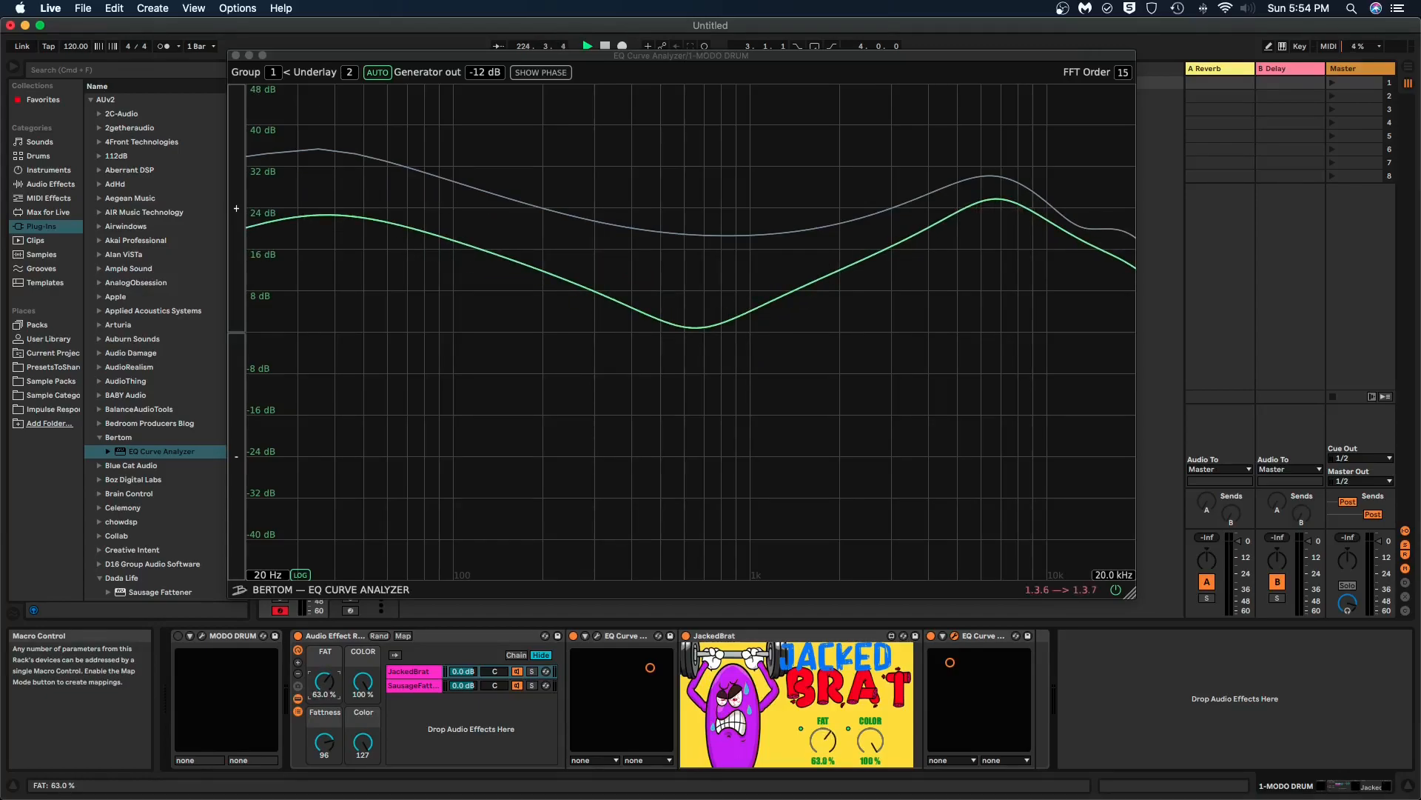
{"action": "left_click_drag", "start_coordinate": [324, 742], "coordinate": [324, 783]}
{"action": "left_click_drag", "start_coordinate": [325, 682], "coordinate": [325, 715]}
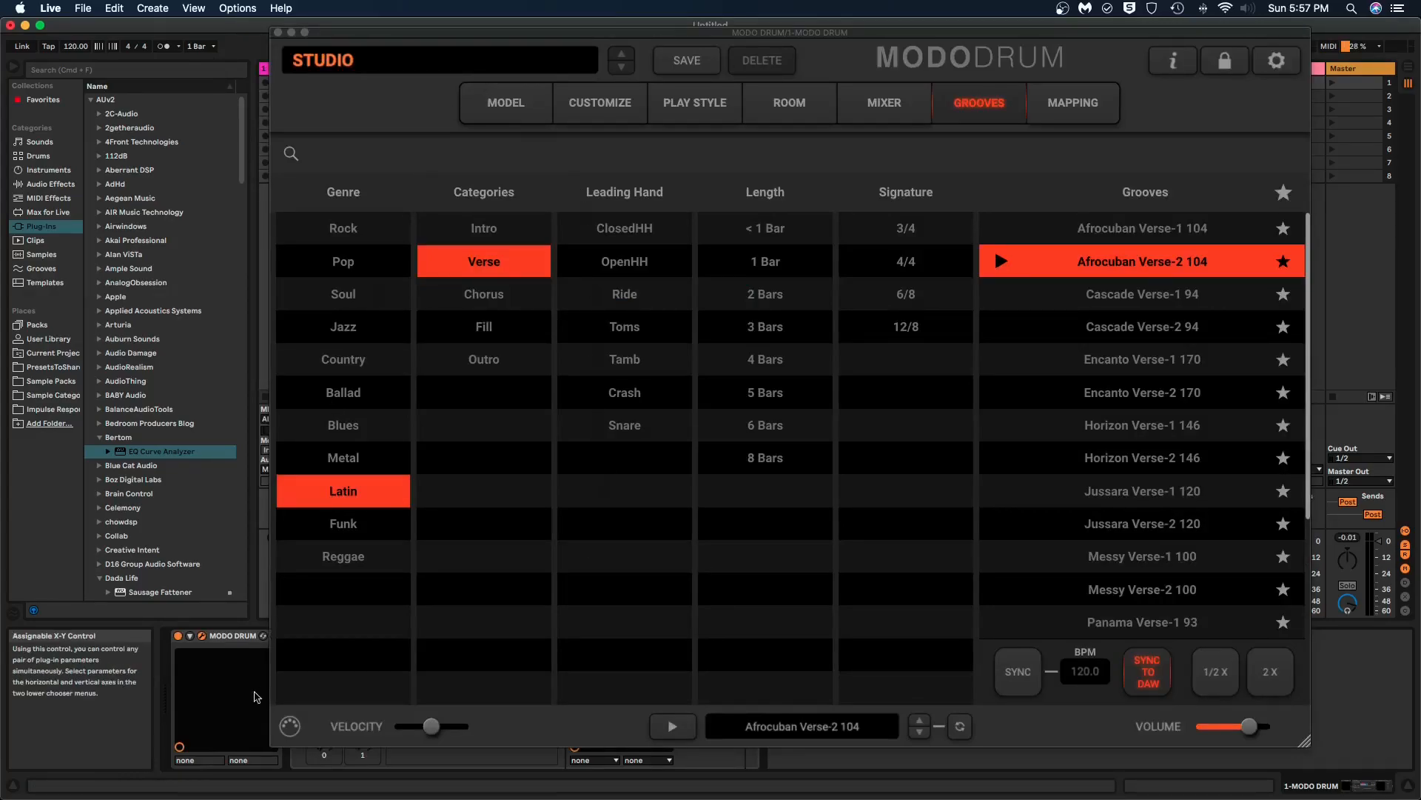
Step: Play the Afrocuban Verse-2 104 groove in MODO DRUM, close its window, and raise the Fattness macro to 47
{"action": "left_click", "coordinate": [998, 263]}
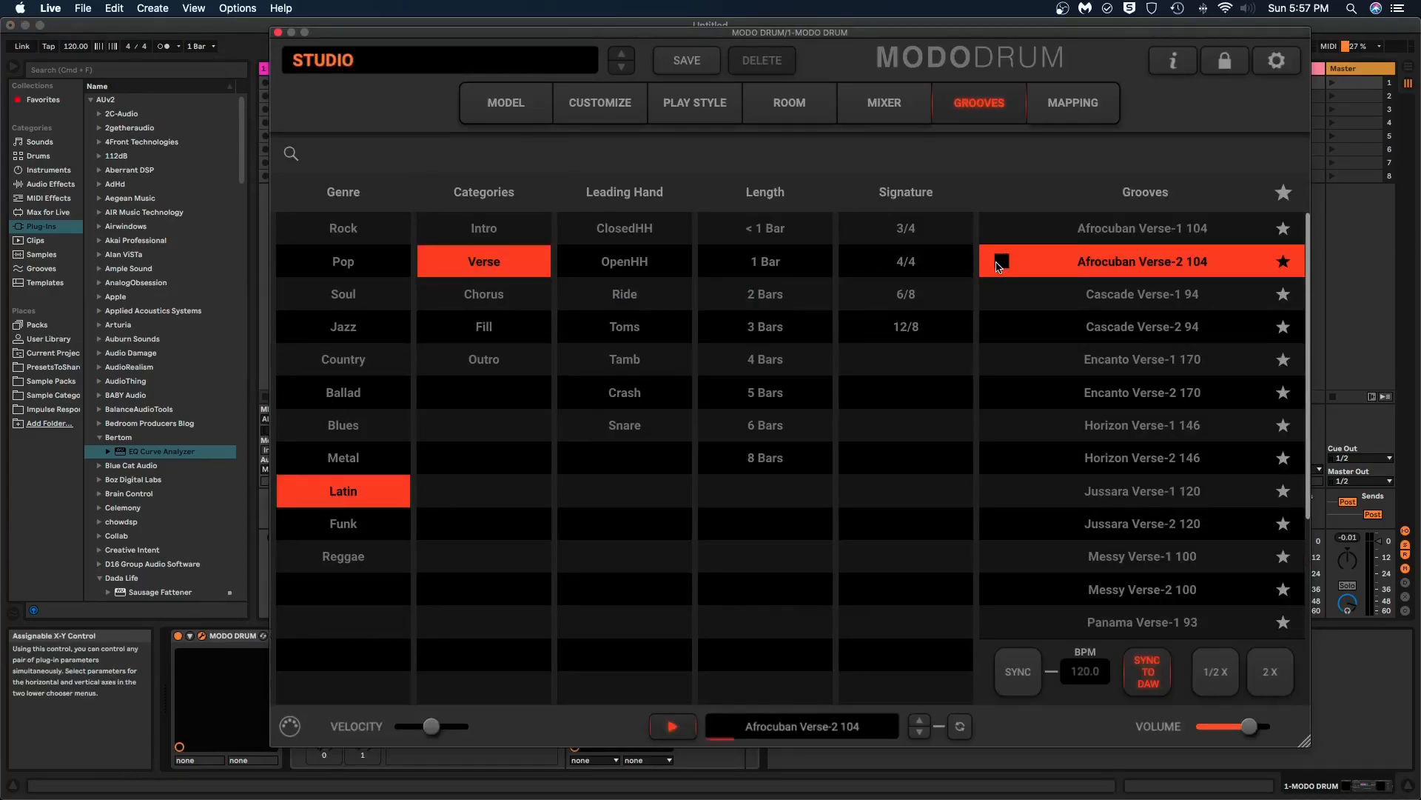
{"action": "left_click", "coordinate": [279, 33]}
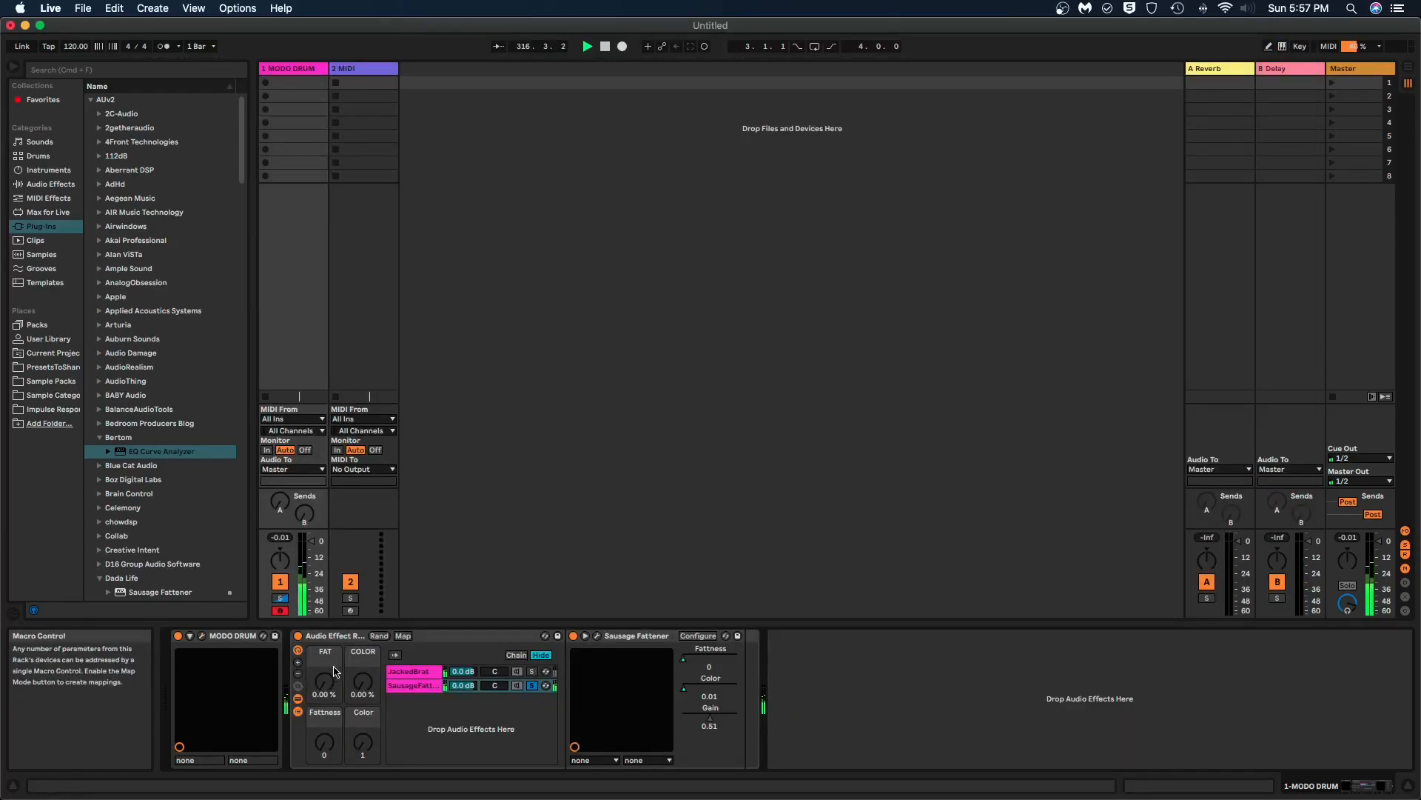
{"action": "left_click_drag", "start_coordinate": [331, 745], "coordinate": [331, 727]}
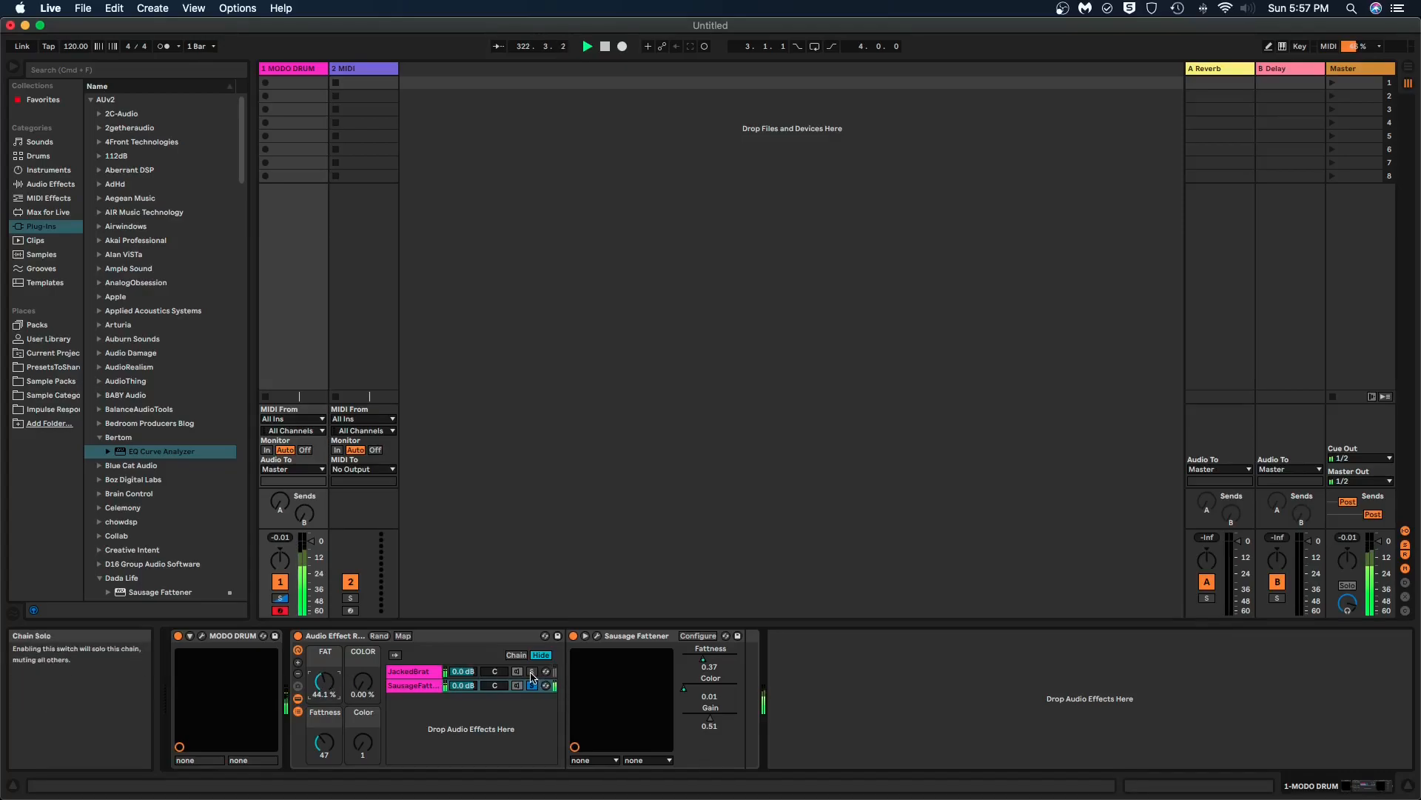
Step: Lower FAT to 31.5 % with JackedBrat selected, and alternate the solo between the SausageFattener and JackedBrat chains to compare their sound
{"action": "left_click", "coordinate": [410, 671]}
{"action": "left_click_drag", "start_coordinate": [324, 681], "coordinate": [324, 698]}
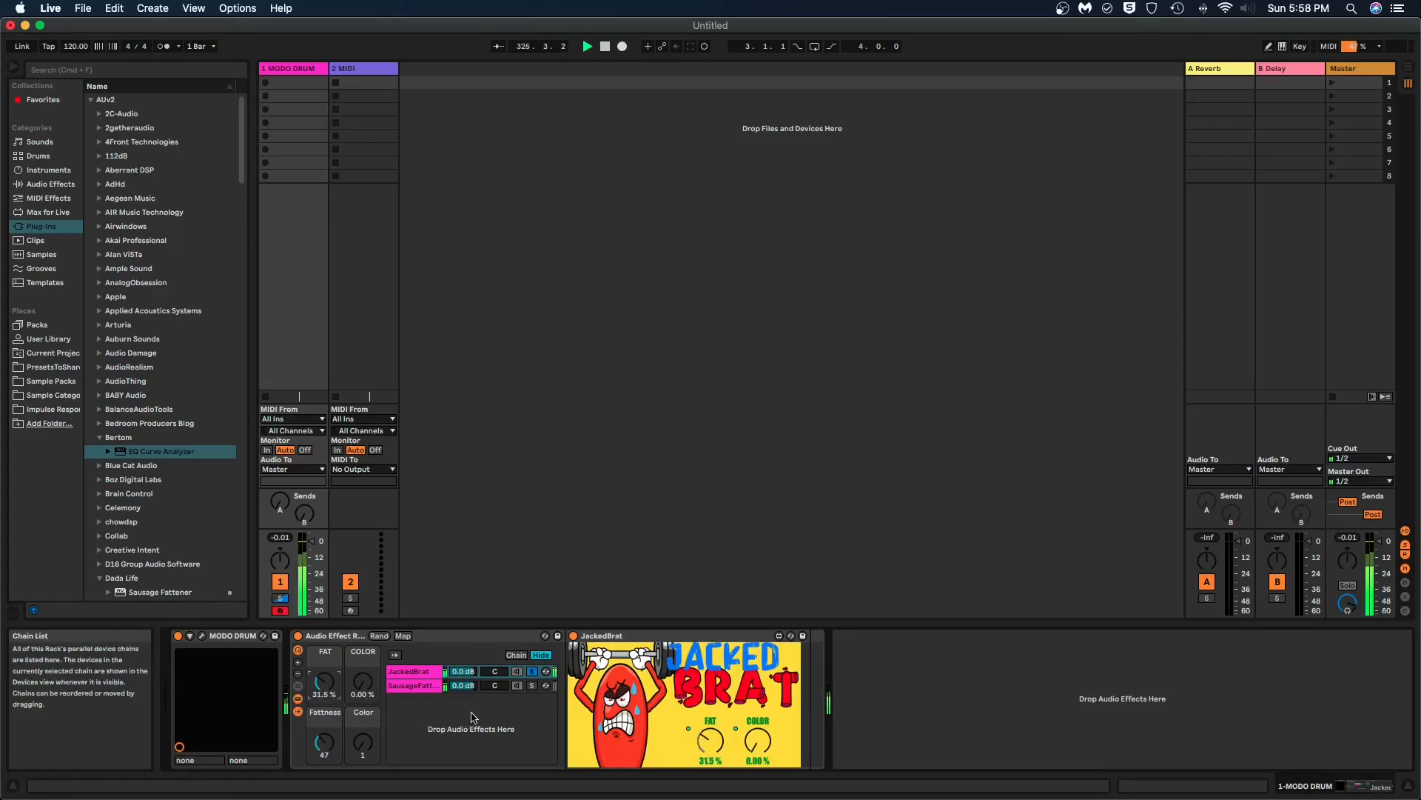
{"action": "left_click", "coordinate": [533, 686]}
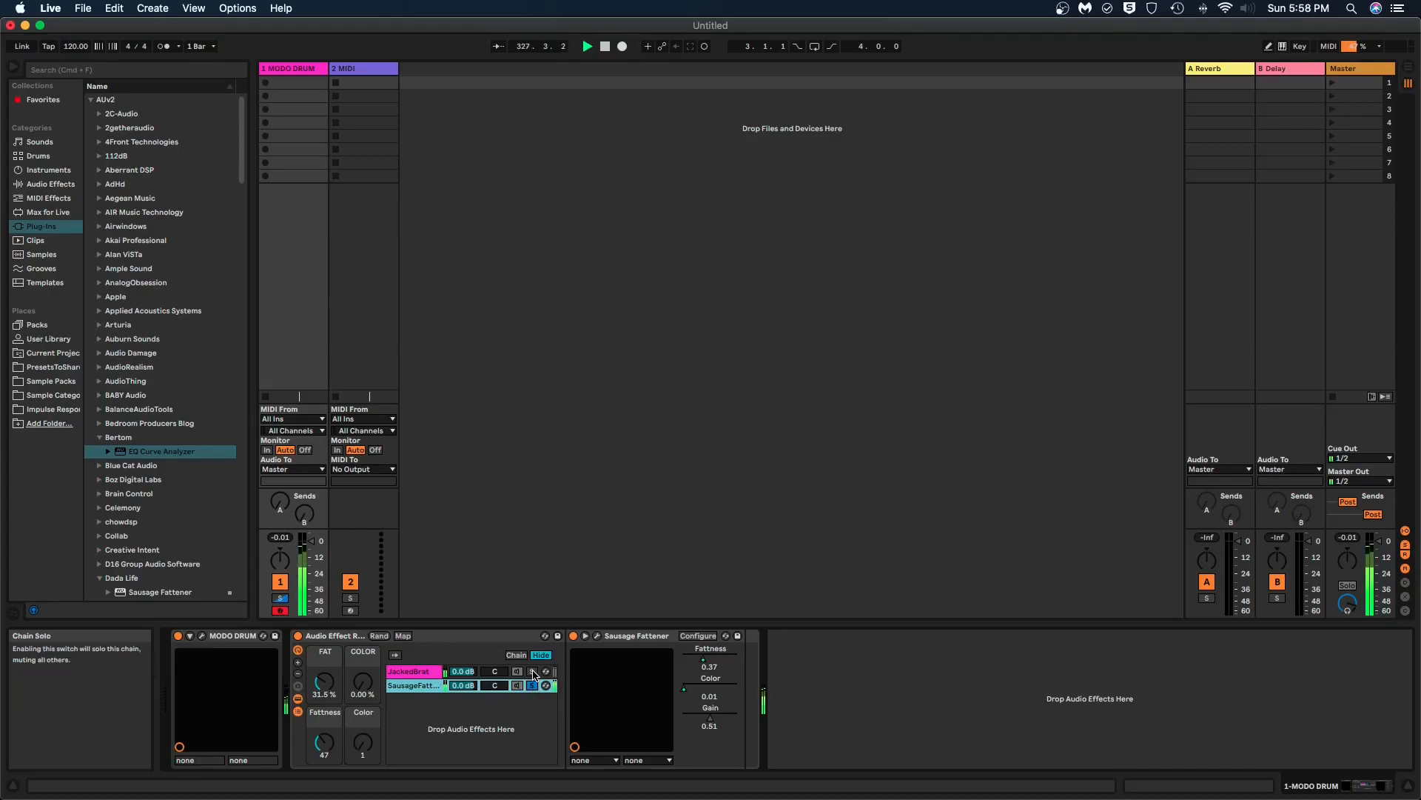
{"action": "left_click", "coordinate": [532, 671]}
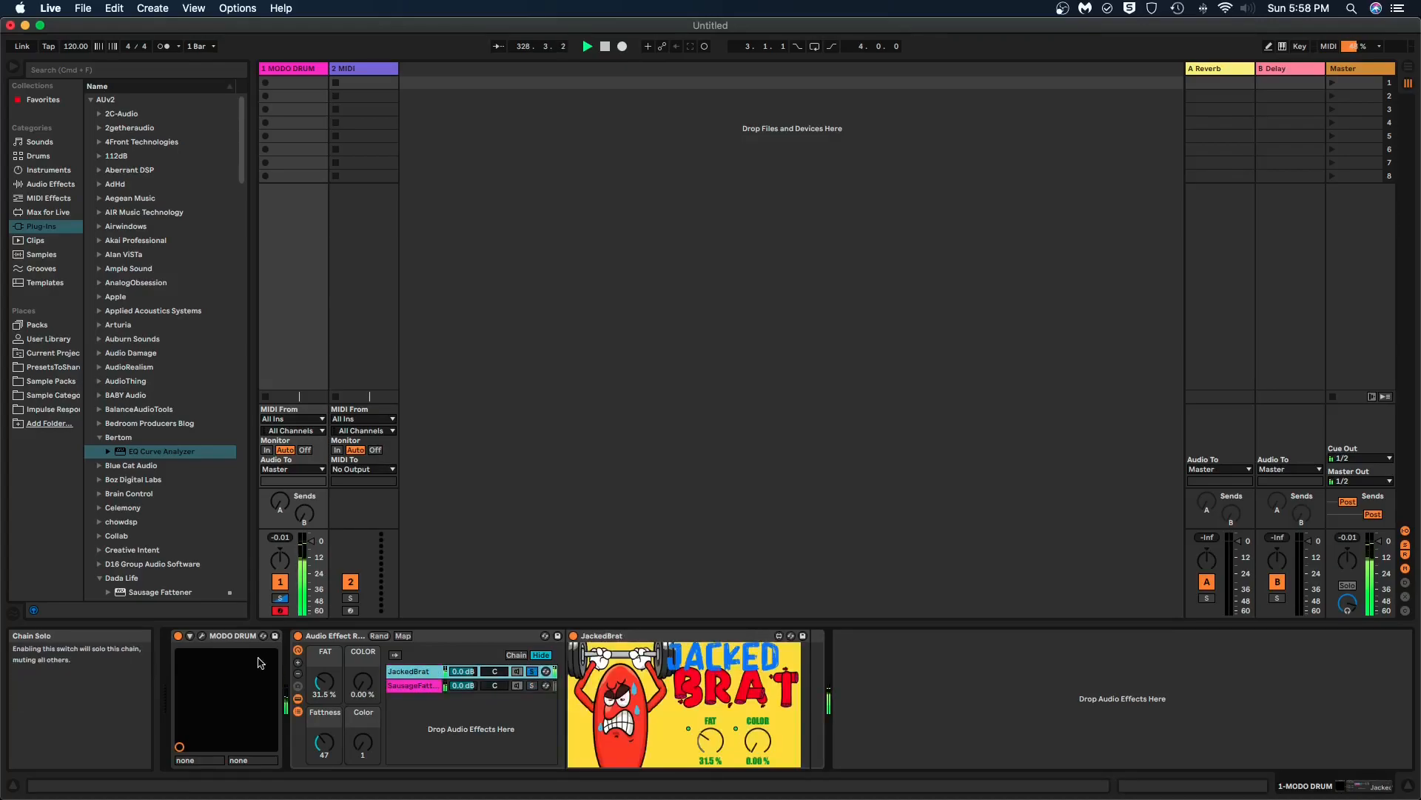
Step: Set FAT to 27.6 % and solo SausageFattener and JackedBrat in turn to compare them at full color
{"action": "left_click_drag", "start_coordinate": [324, 681], "coordinate": [324, 687]}
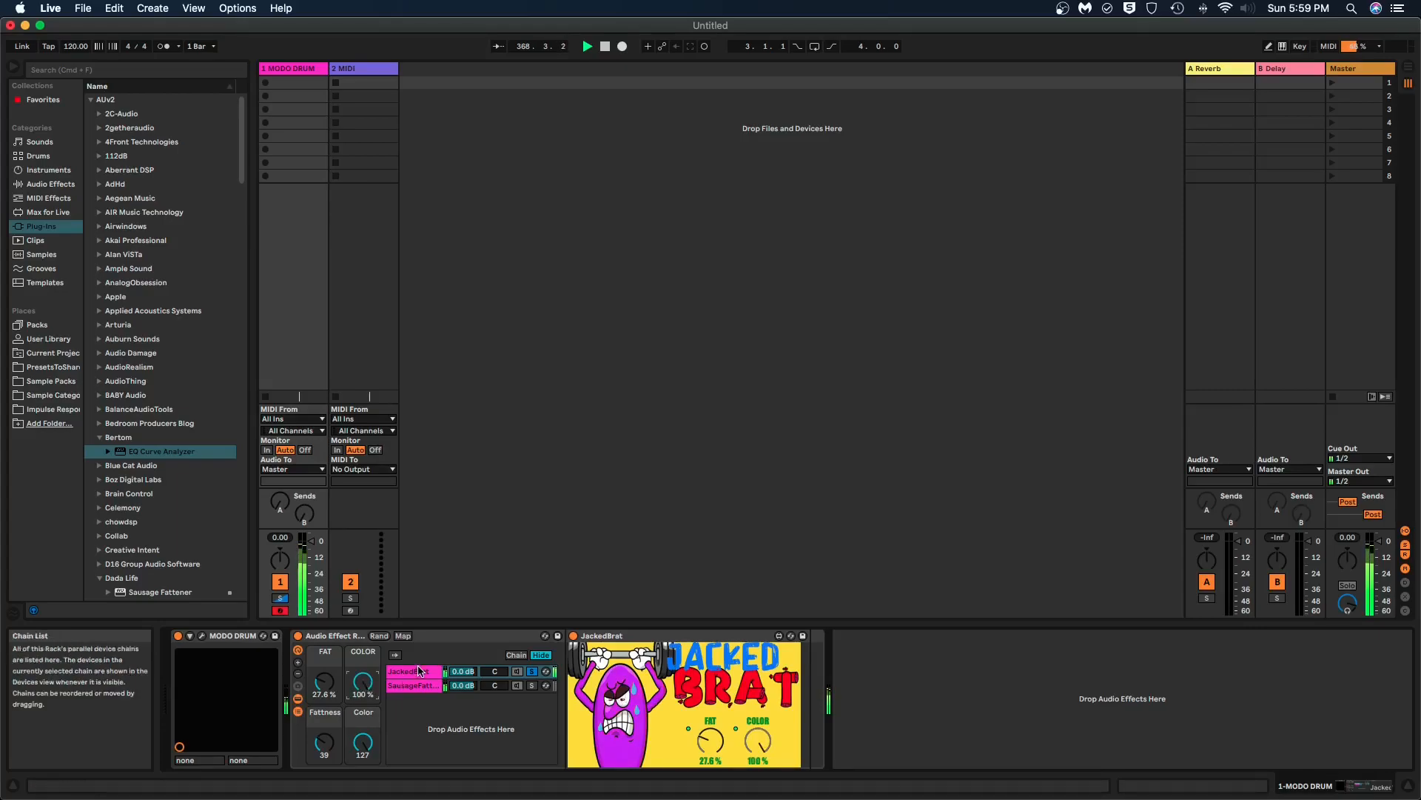
{"action": "left_click", "coordinate": [531, 686]}
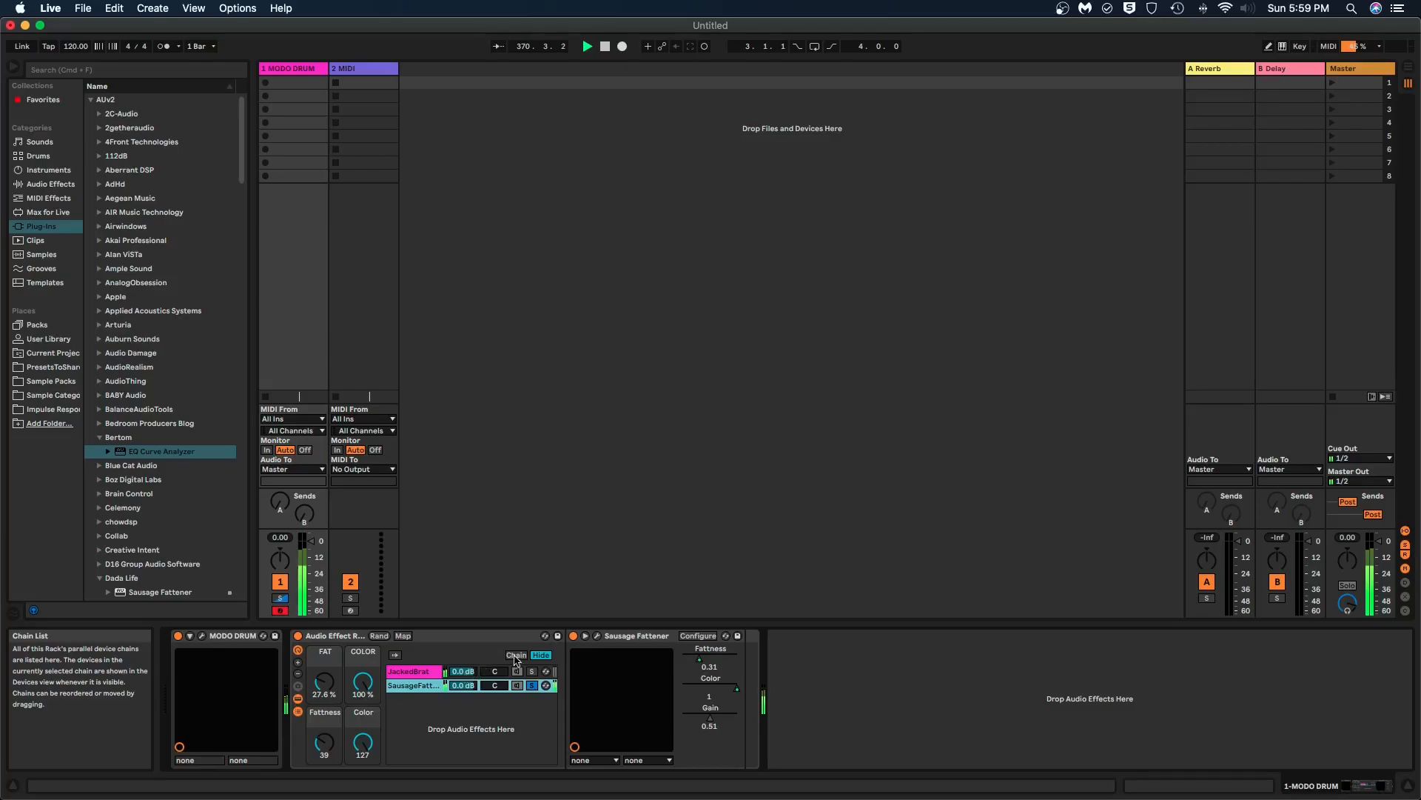
{"action": "left_click", "coordinate": [532, 671]}
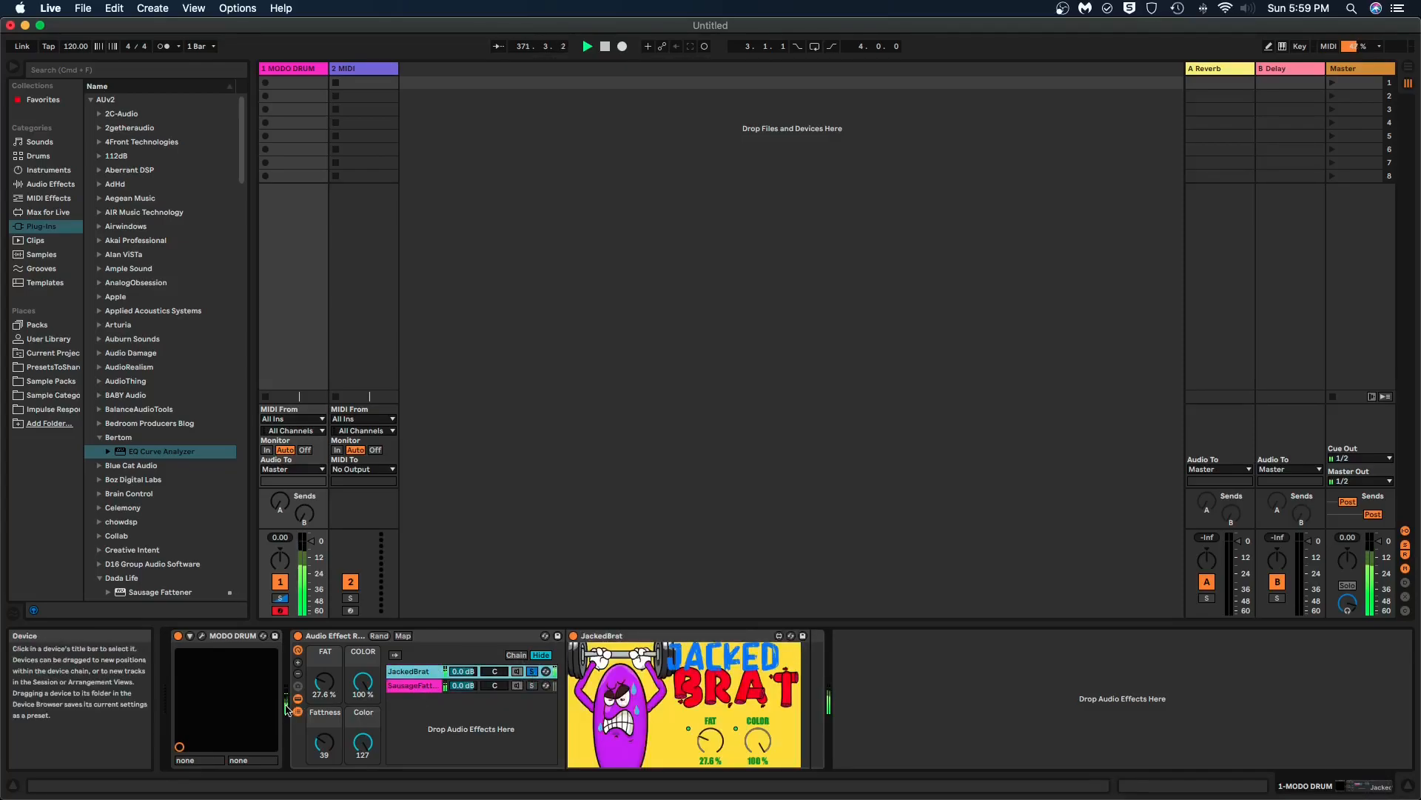
Step: Compare the chains with Fattness at 53 and FAT at 36.2 %, and bypass and re-enable the rack to hear the dry drums
{"action": "left_click_drag", "start_coordinate": [320, 742], "coordinate": [319, 733]}
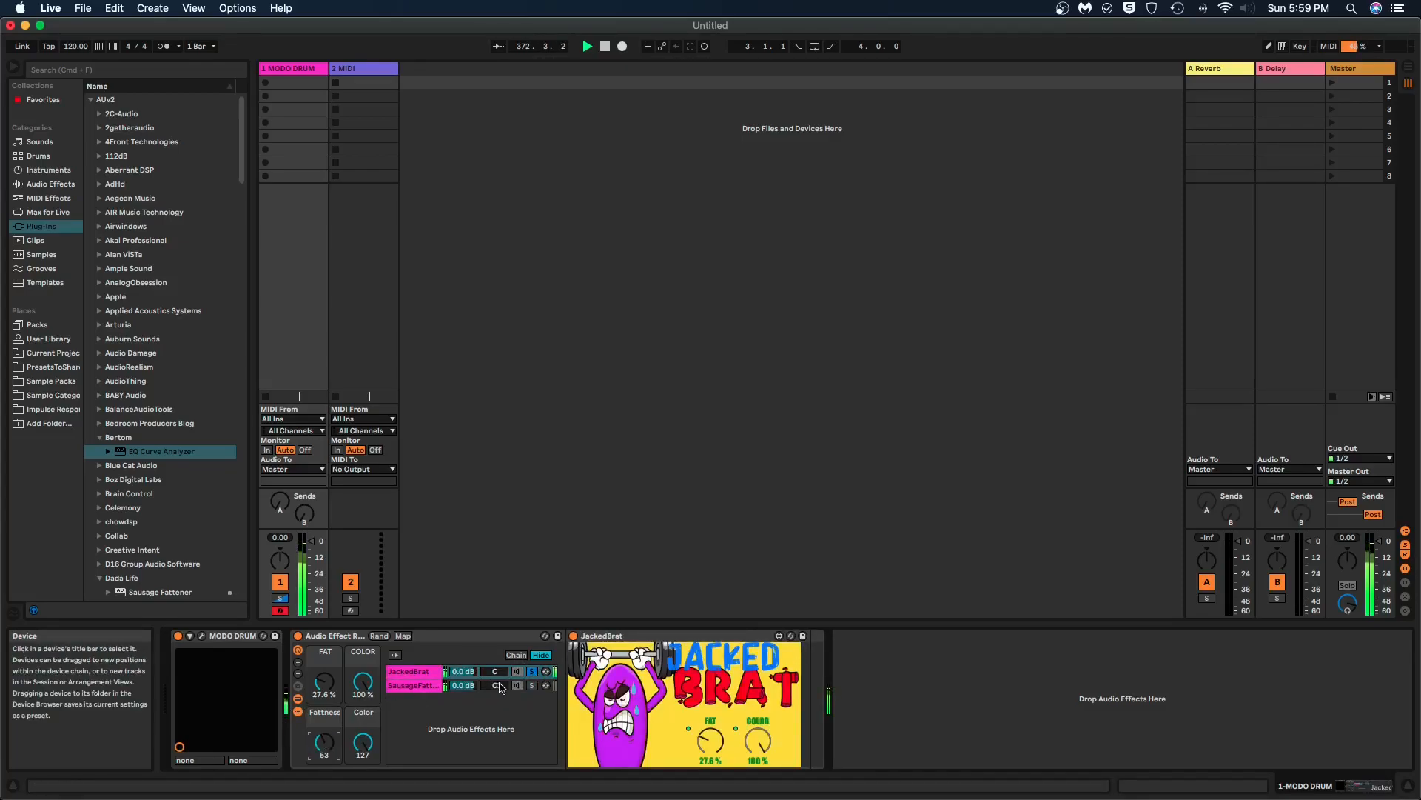
{"action": "left_click_drag", "start_coordinate": [324, 681], "coordinate": [324, 678]}
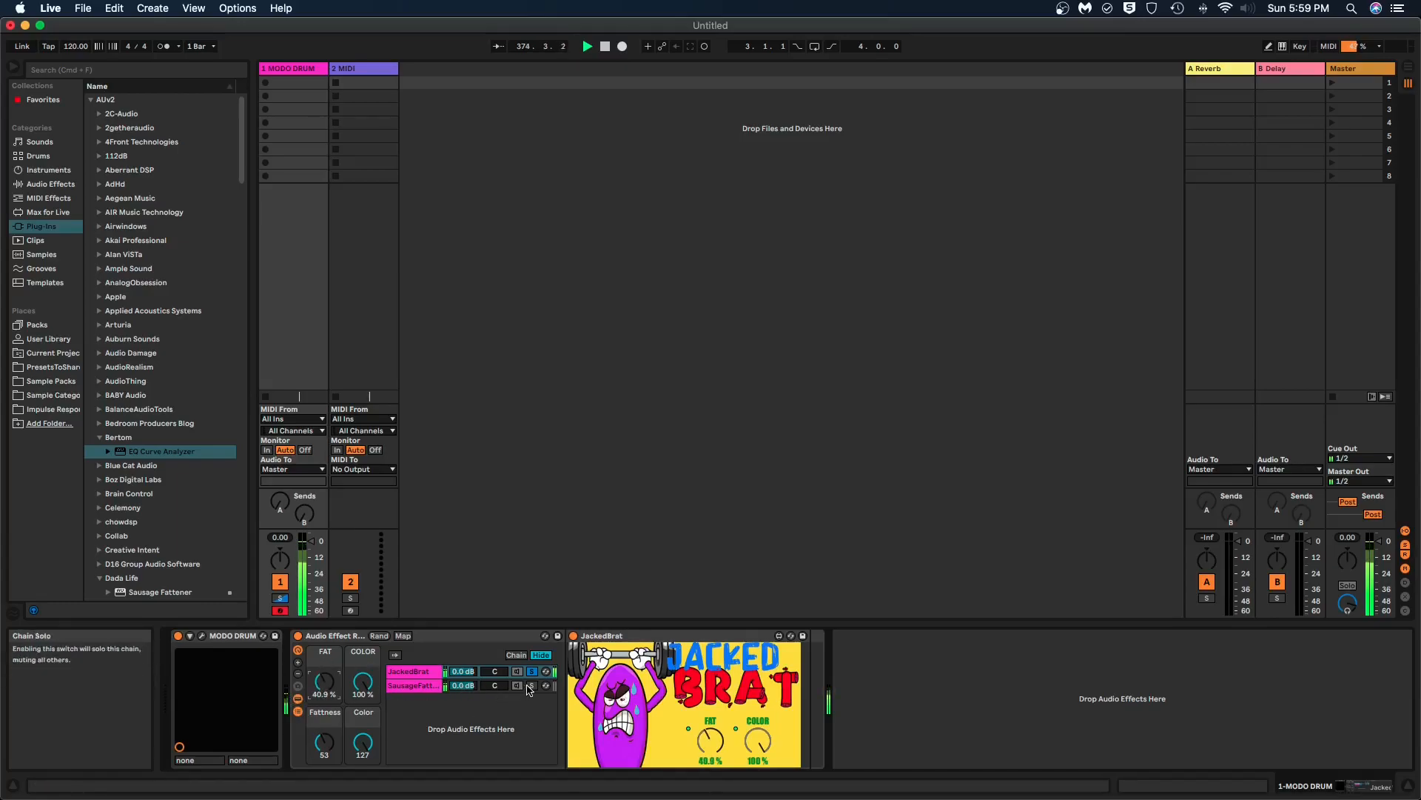
{"action": "left_click", "coordinate": [413, 684]}
{"action": "left_click_drag", "start_coordinate": [330, 688], "coordinate": [330, 694]}
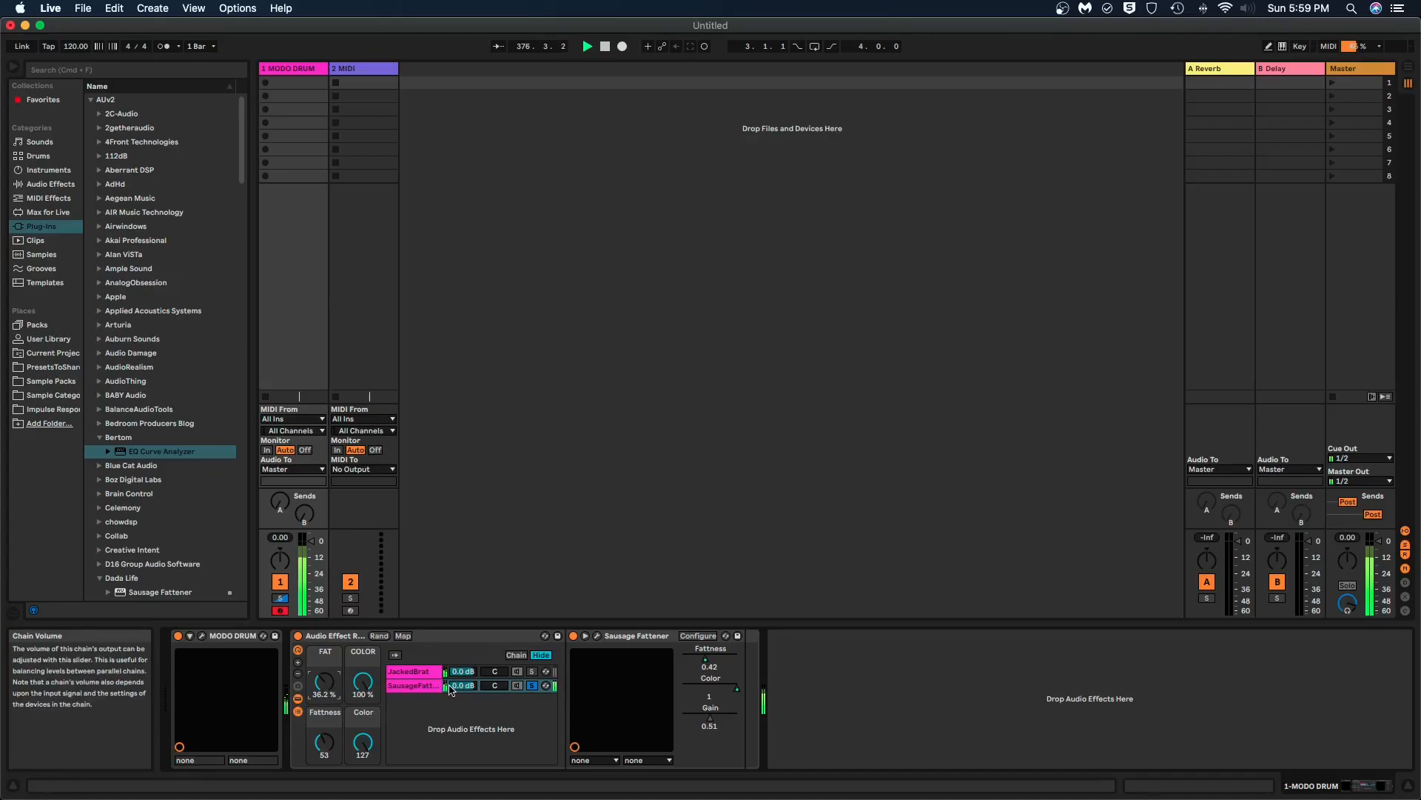
{"action": "left_click", "coordinate": [298, 635]}
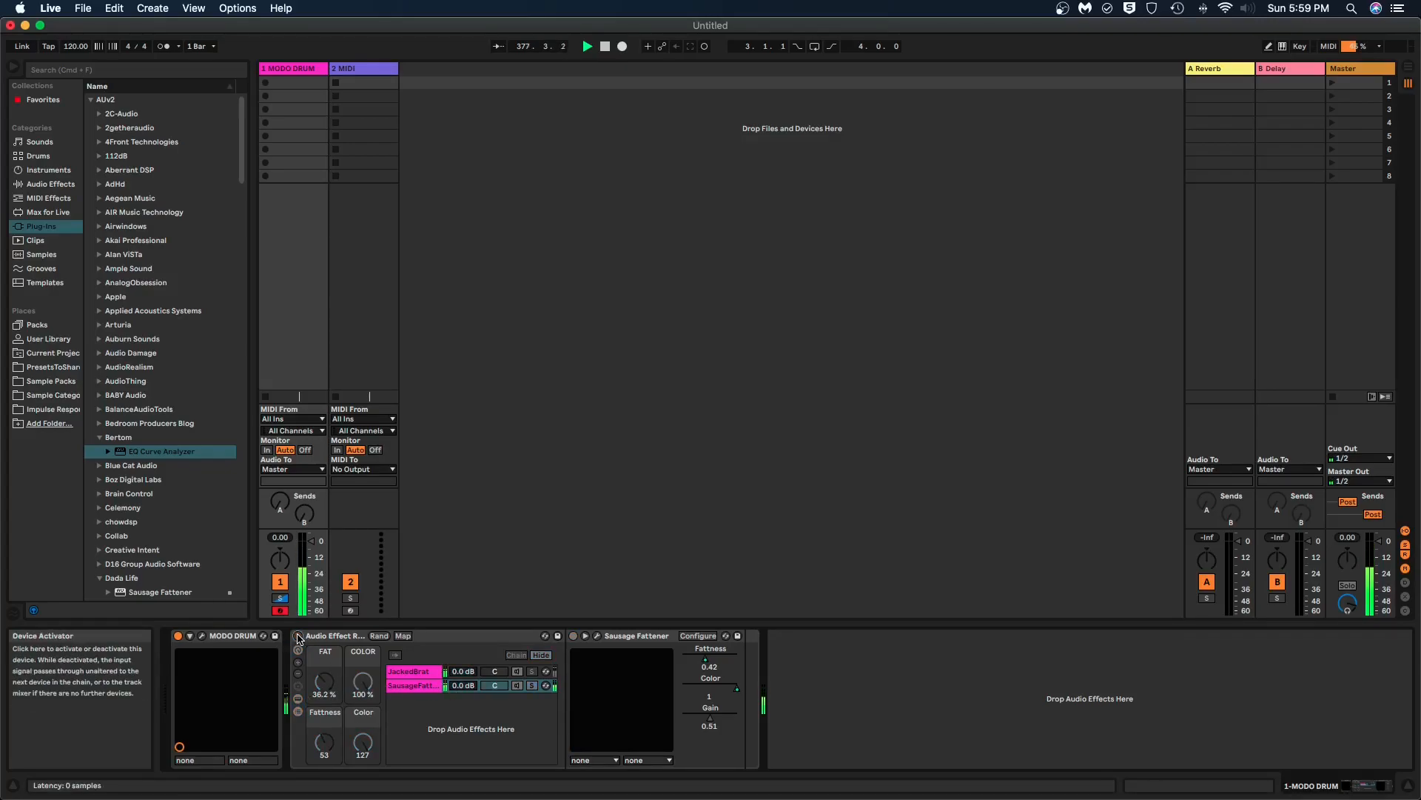
{"action": "left_click", "coordinate": [299, 636]}
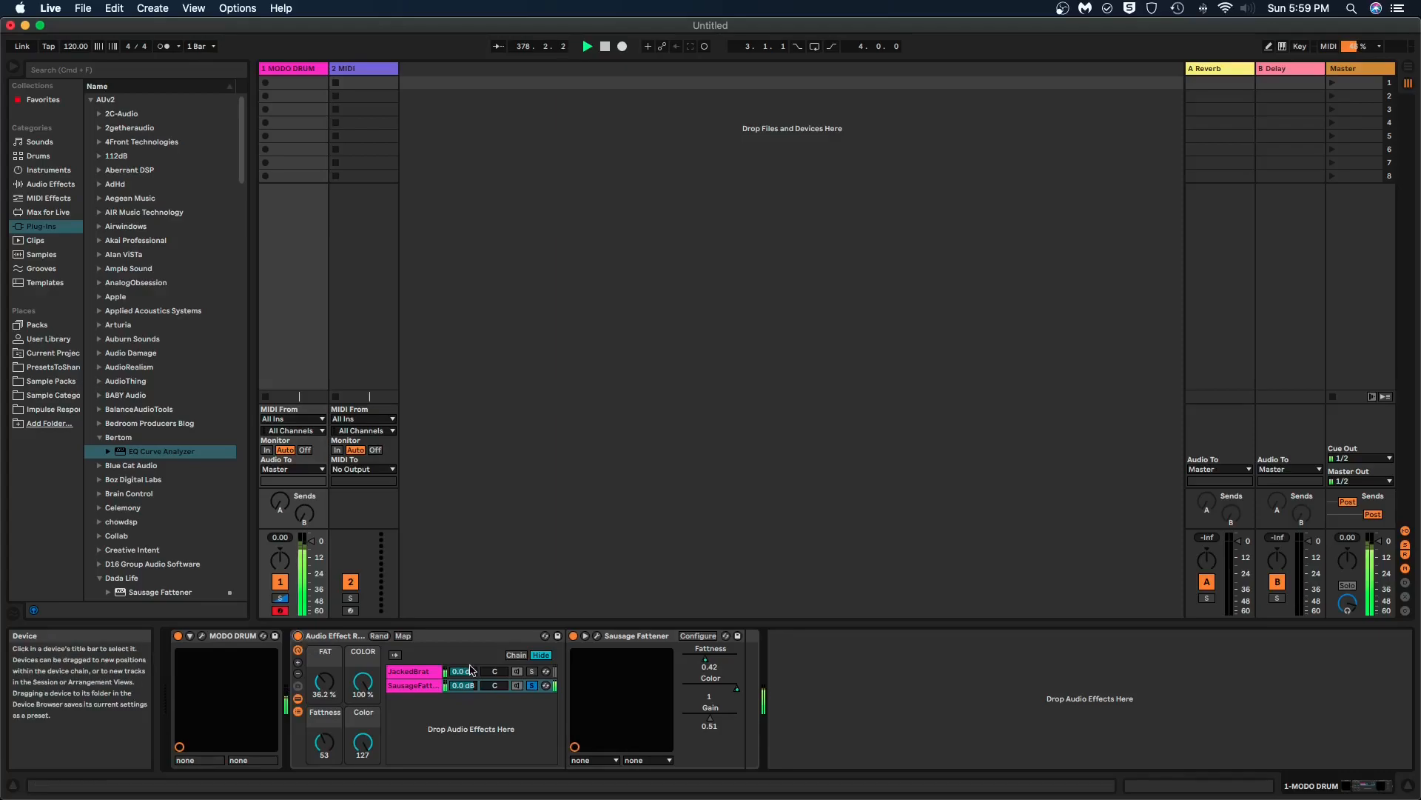
Step: Solo the JackedBrat chain and listen while lowering FAT to 28.3 % and raising it again
{"action": "left_click", "coordinate": [531, 672]}
{"action": "left_click", "coordinate": [531, 671]}
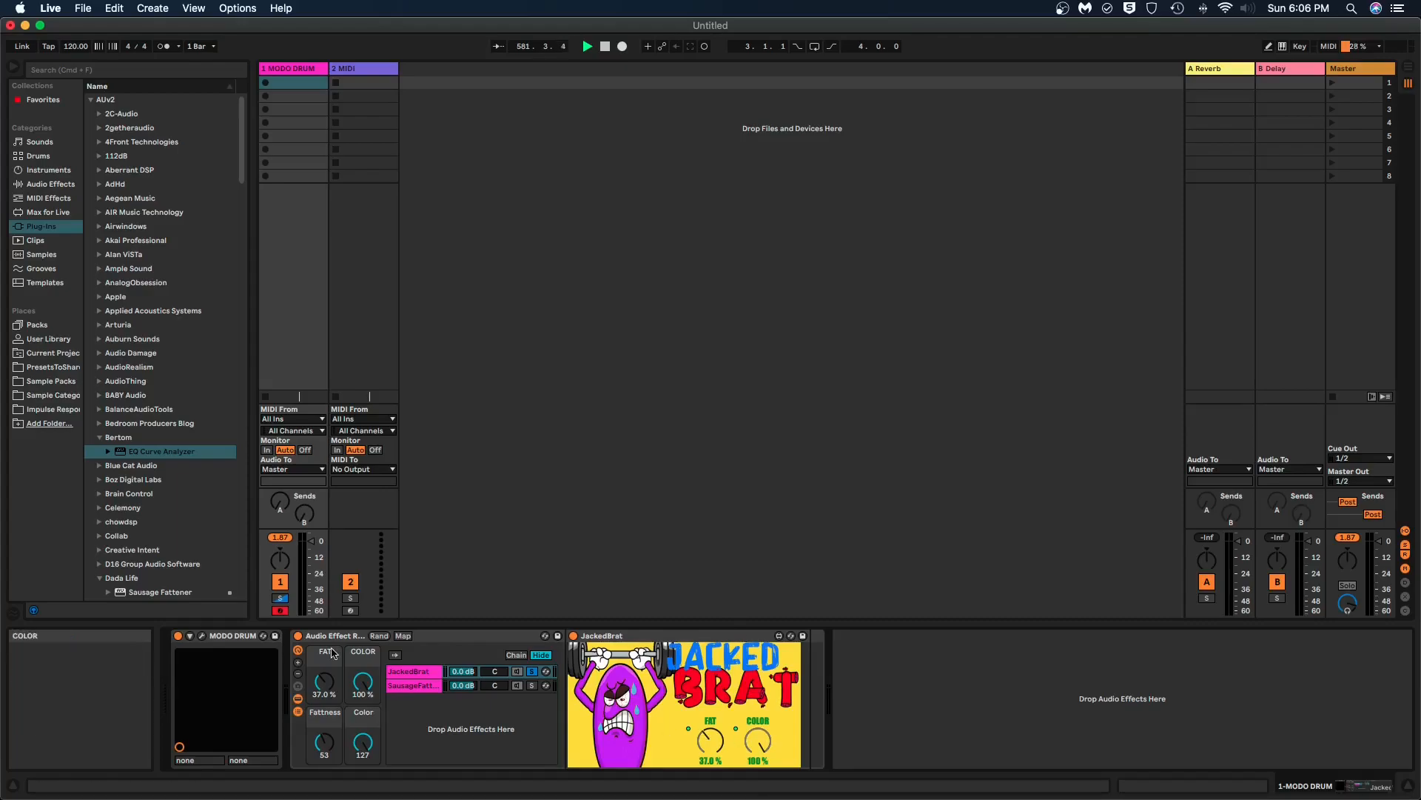
{"action": "left_click_drag", "start_coordinate": [363, 681], "coordinate": [326, 676]}
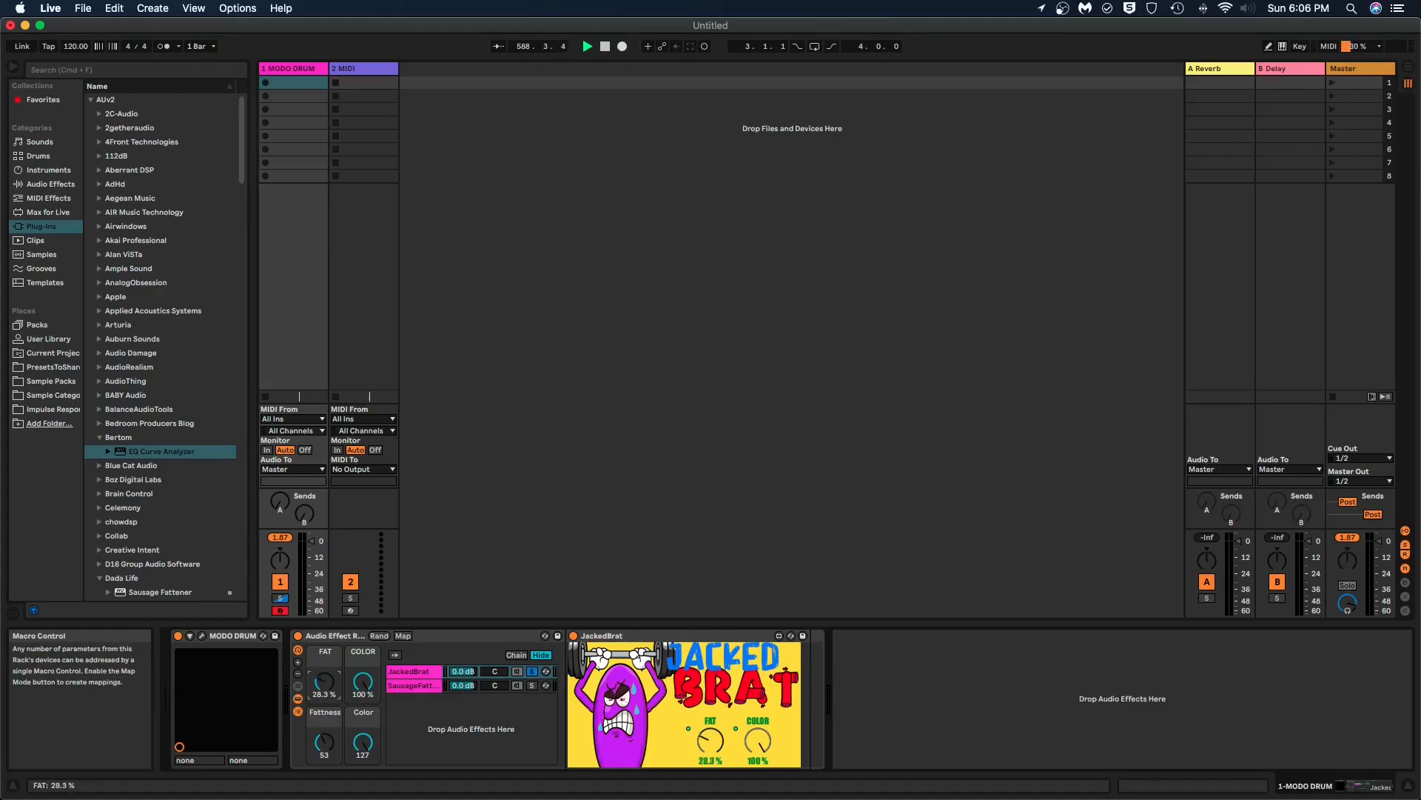
{"action": "left_click_drag", "start_coordinate": [326, 675], "coordinate": [326, 662]}
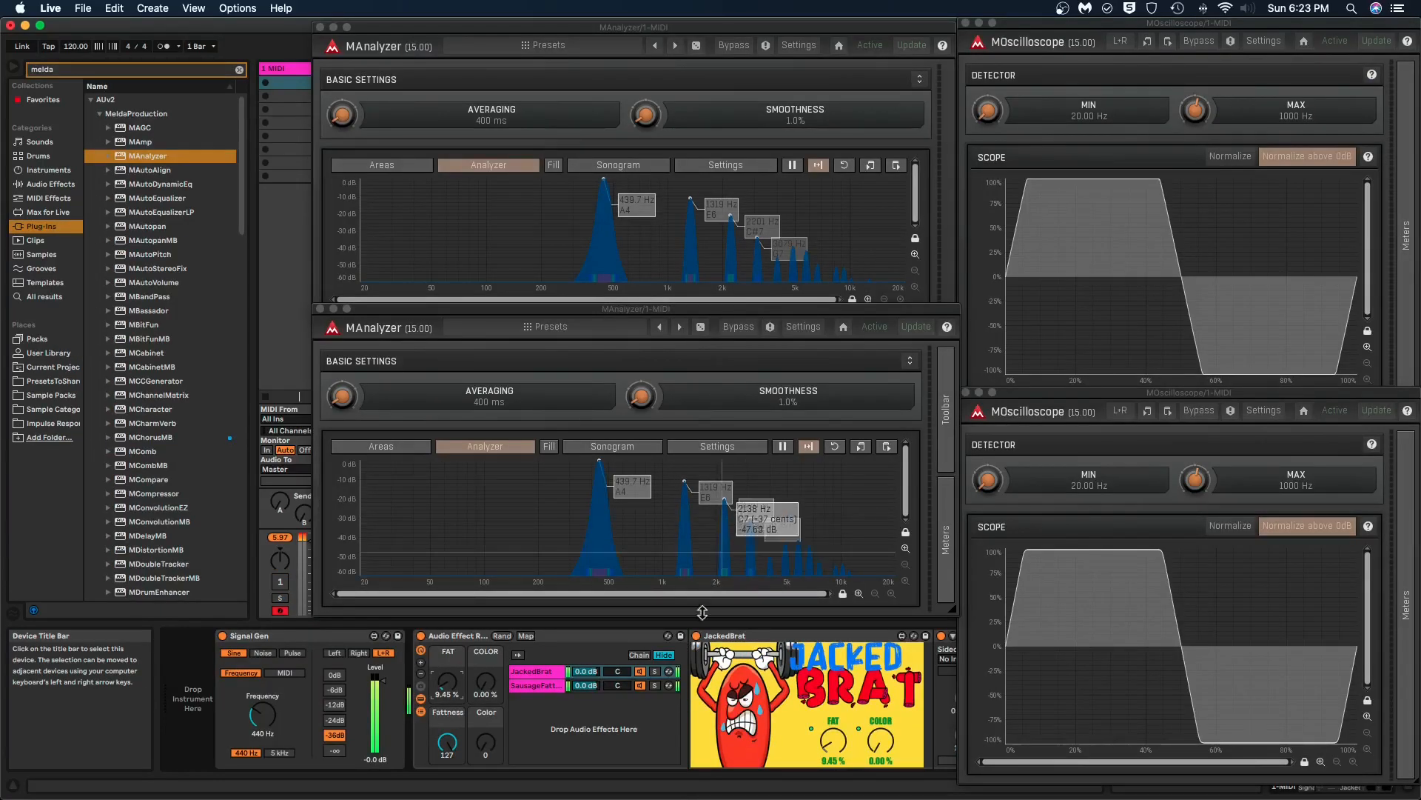
Step: Switch to Max and mark out the two clip~ objects and the unconnected tanh~ objects in the JackedBrat patch
{"action": "mouse_move", "coordinate": [814, 796]}
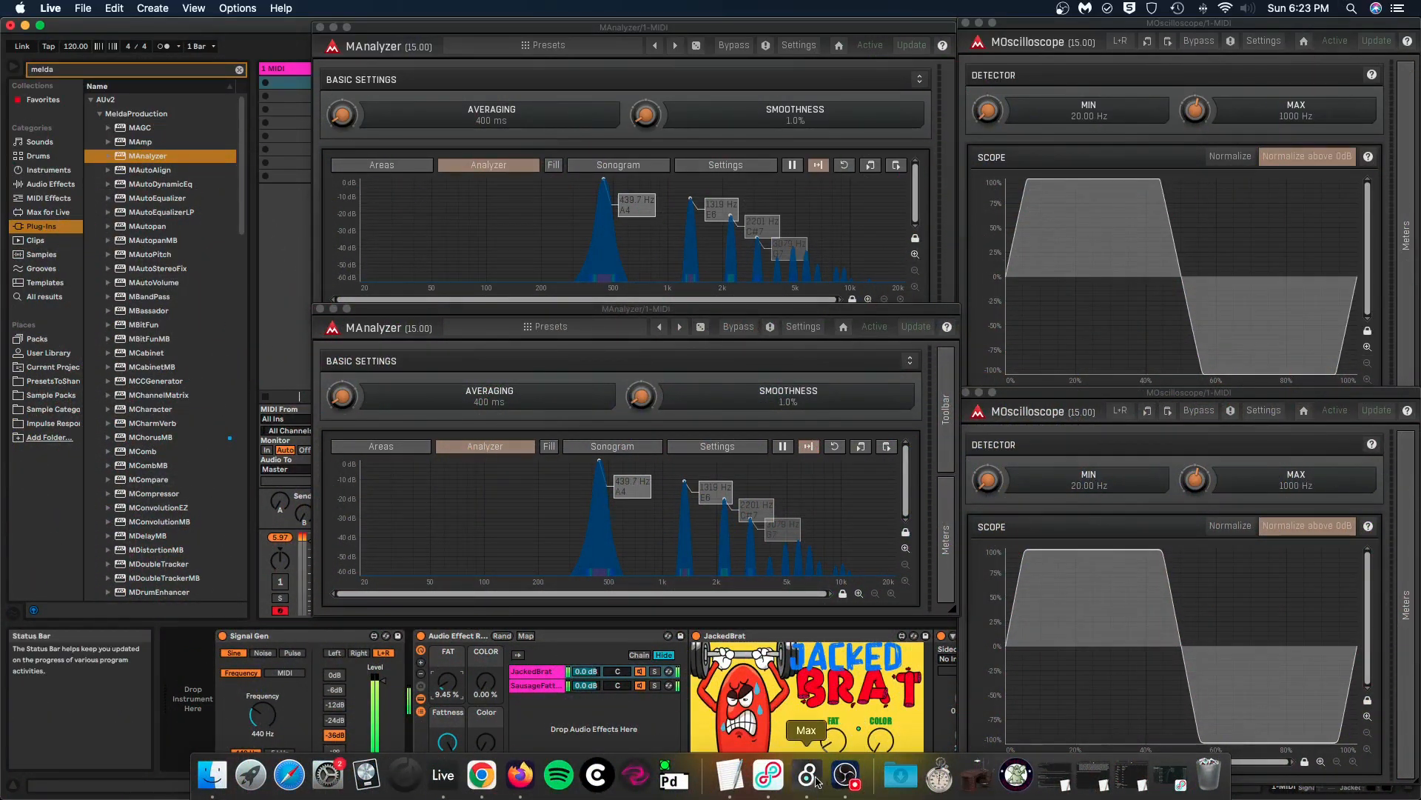
{"action": "left_click", "coordinate": [814, 777]}
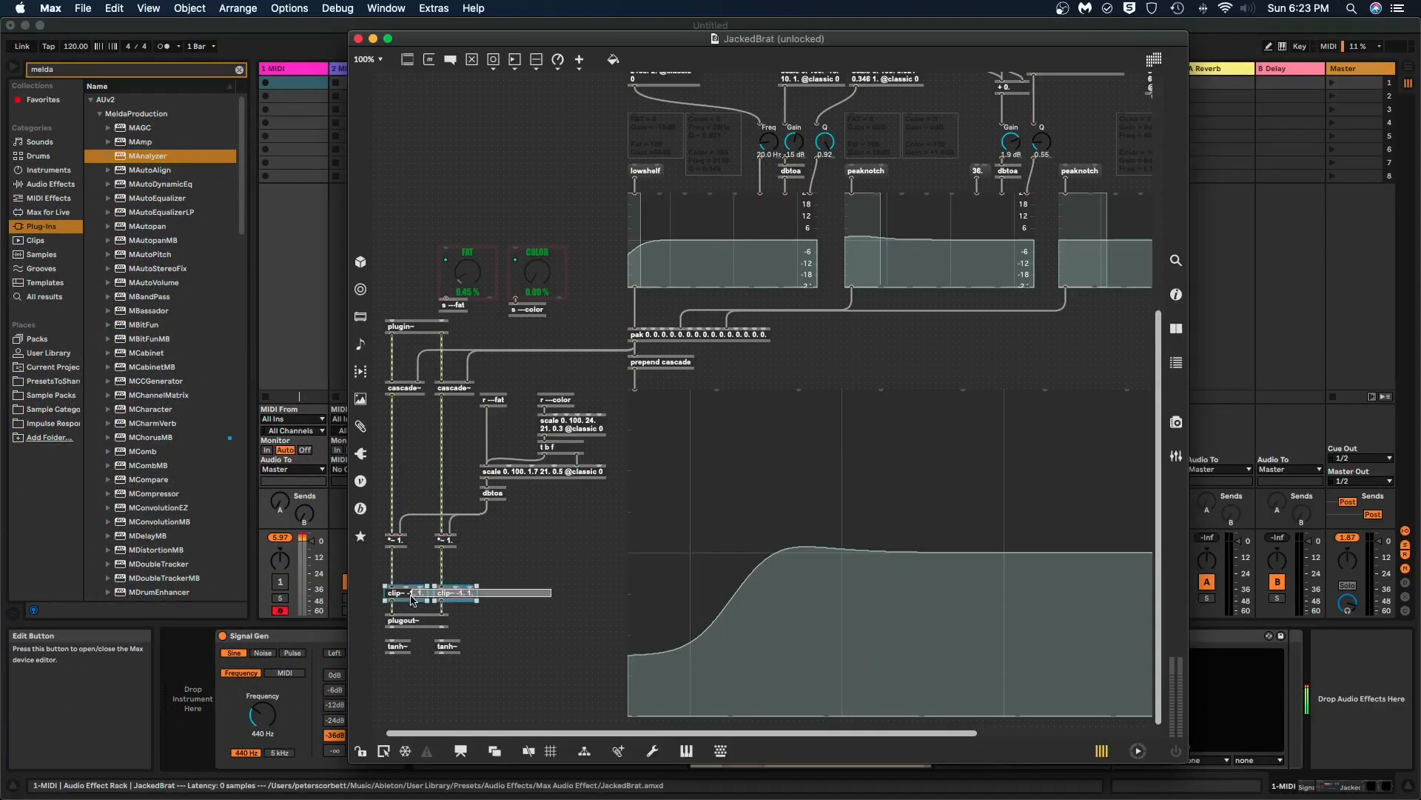
{"action": "mouse_move", "coordinate": [498, 674]}
{"action": "left_mouse_down"}
{"action": "mouse_move", "coordinate": [382, 574]}
{"action": "mouse_move", "coordinate": [440, 592]}
{"action": "mouse_move", "coordinate": [383, 579]}
{"action": "mouse_move", "coordinate": [496, 668]}
{"action": "left_mouse_up"}
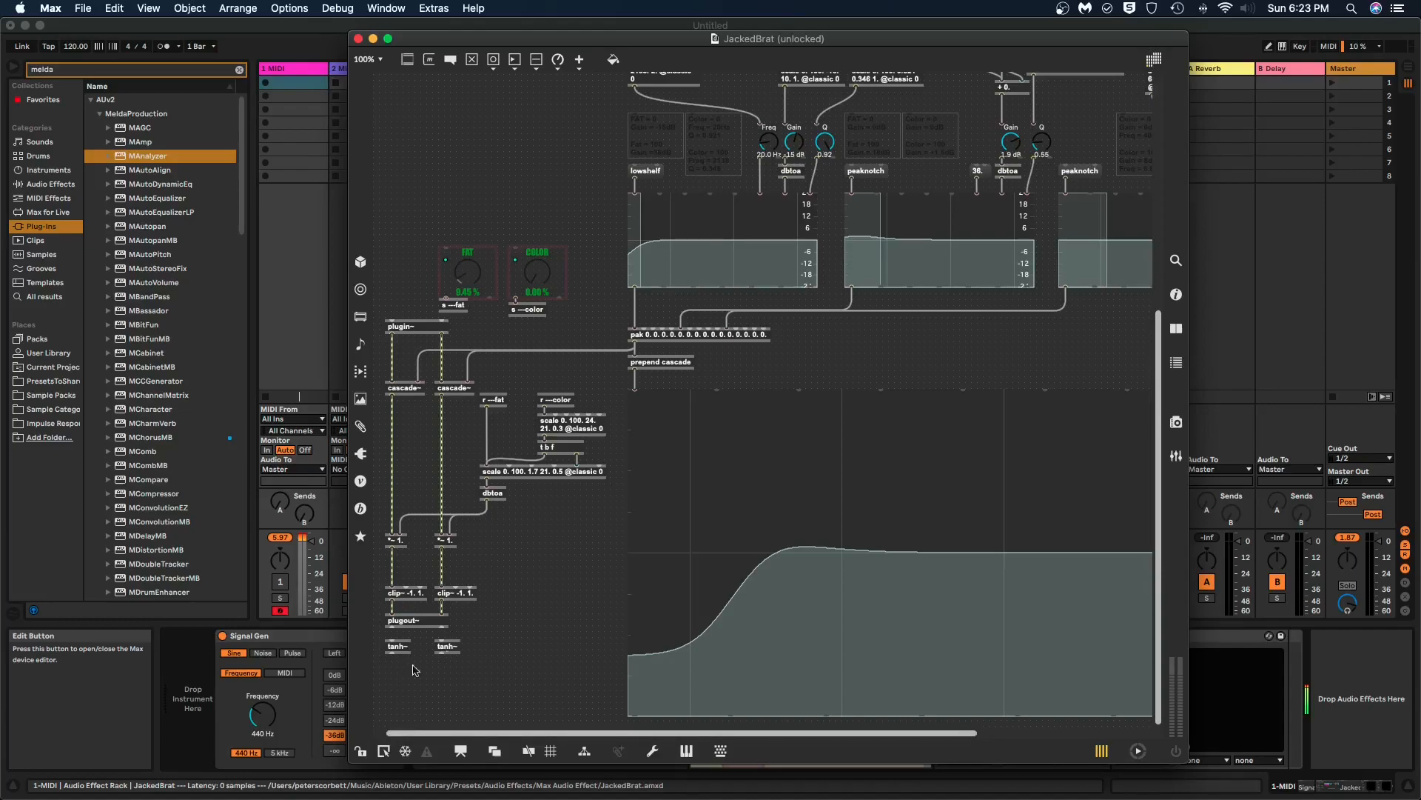
{"action": "left_click_drag", "start_coordinate": [515, 682], "coordinate": [389, 652]}
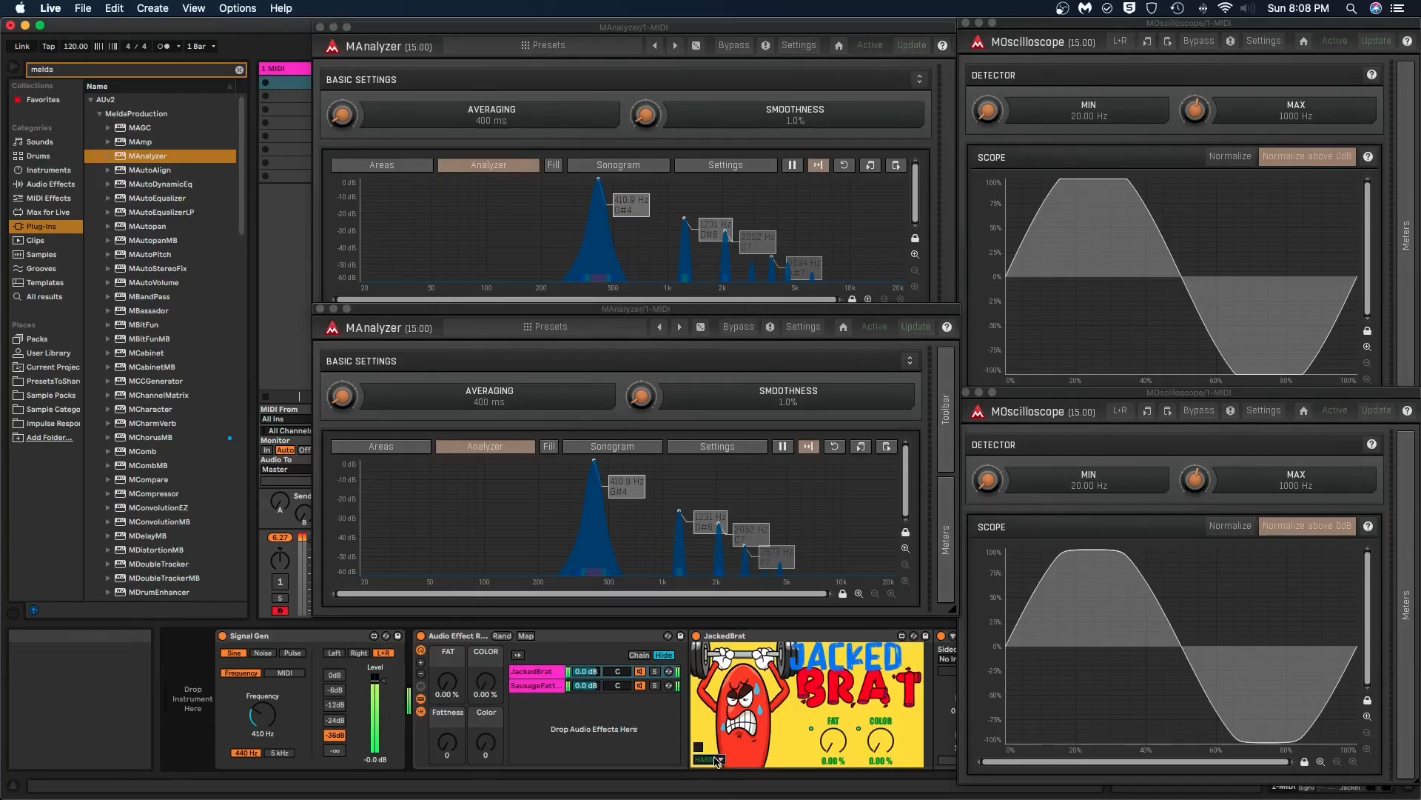
Step: Compare JackedBrat's CUBIC, TANH and HARD clipping modes on the analyzers, ending on HARD, and raise the Signal Gen frequency
{"action": "left_click", "coordinate": [712, 759]}
{"action": "left_click", "coordinate": [709, 734]}
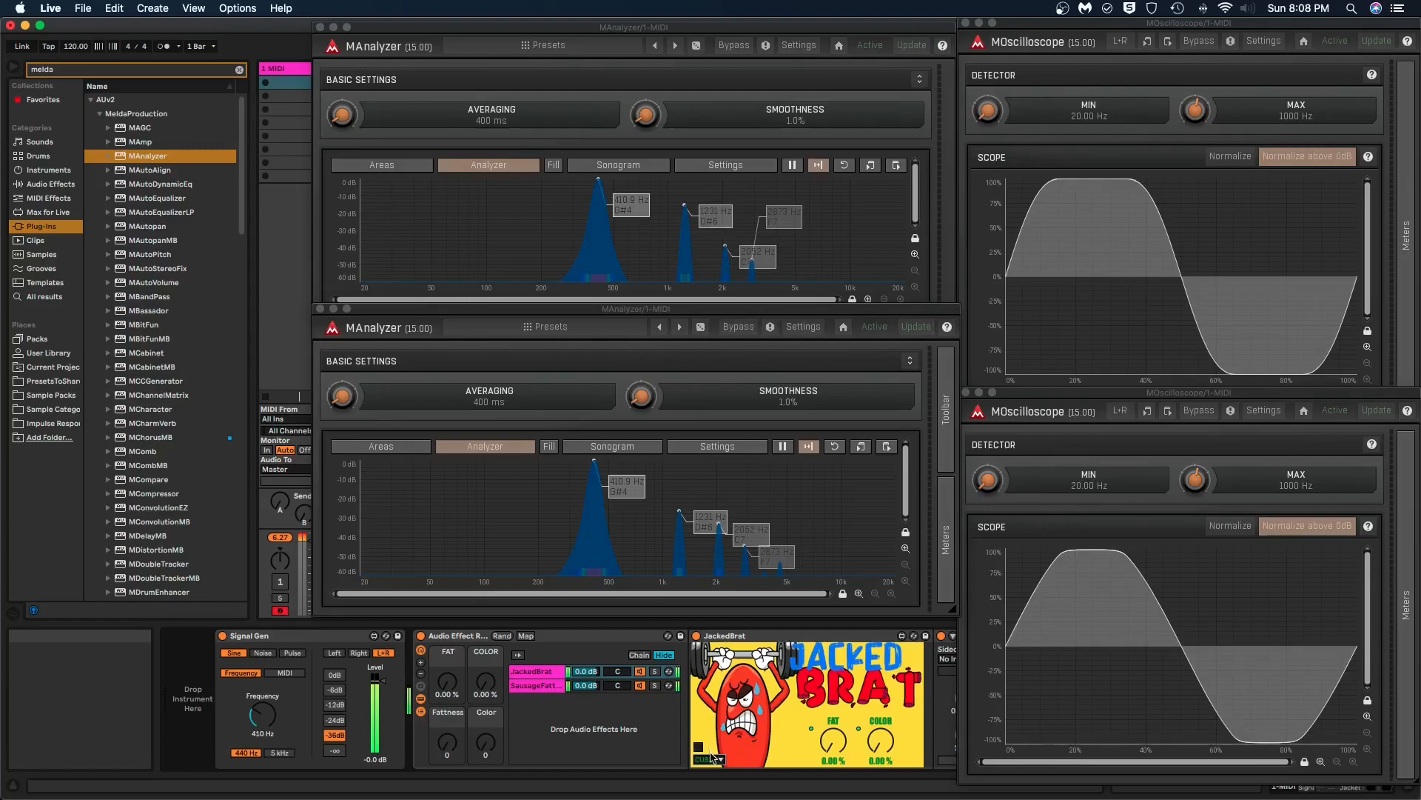
{"action": "left_click", "coordinate": [712, 759]}
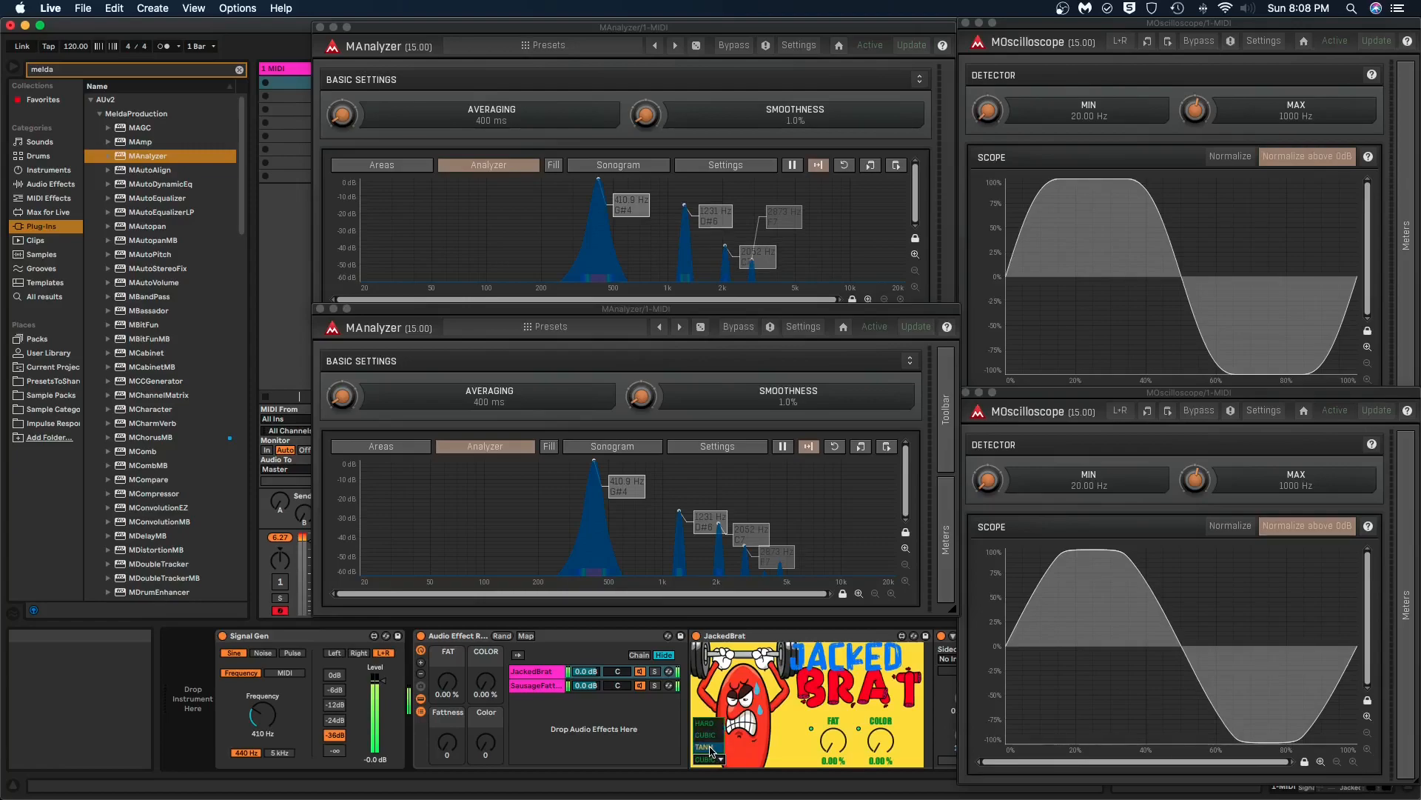
{"action": "left_click", "coordinate": [709, 748]}
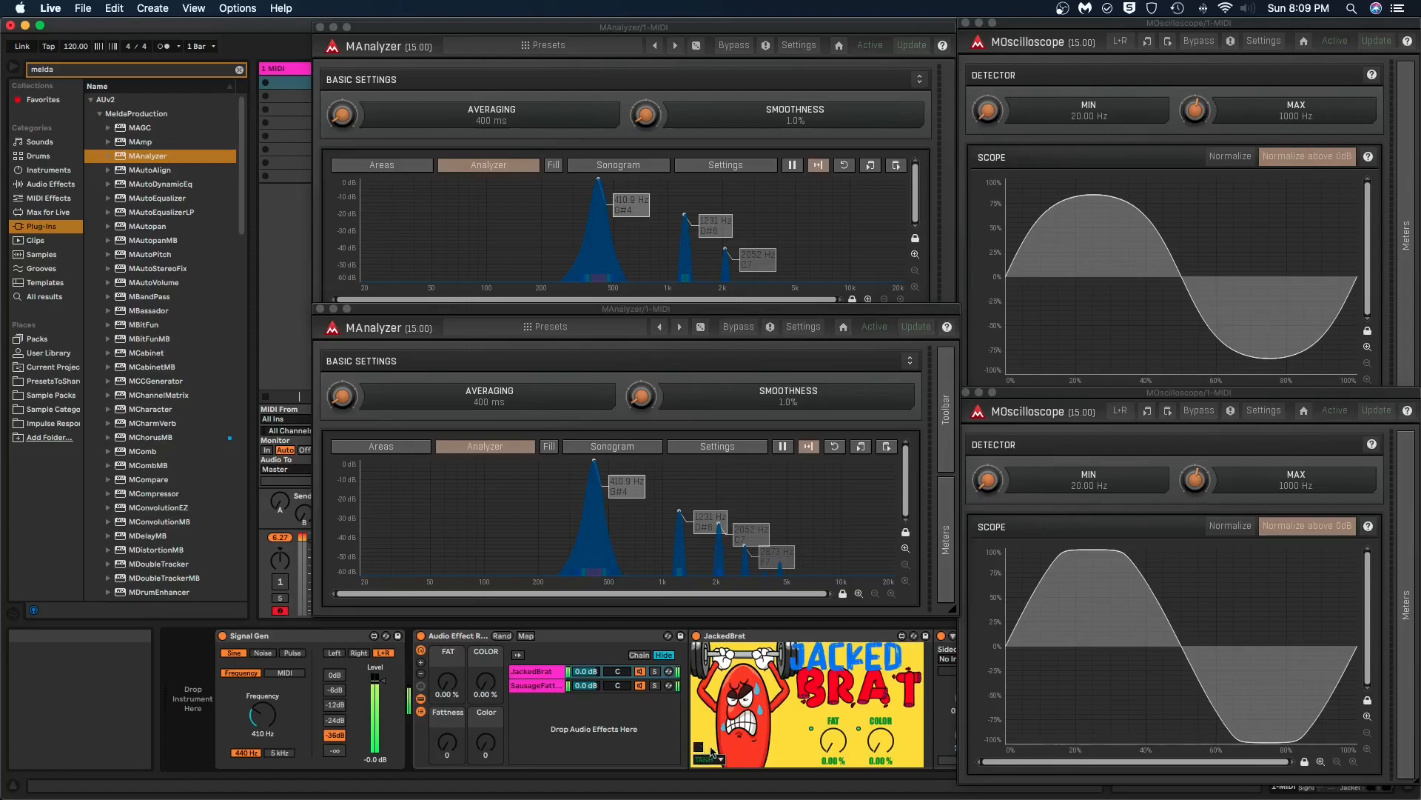
{"action": "left_click", "coordinate": [709, 759]}
{"action": "left_click", "coordinate": [707, 723]}
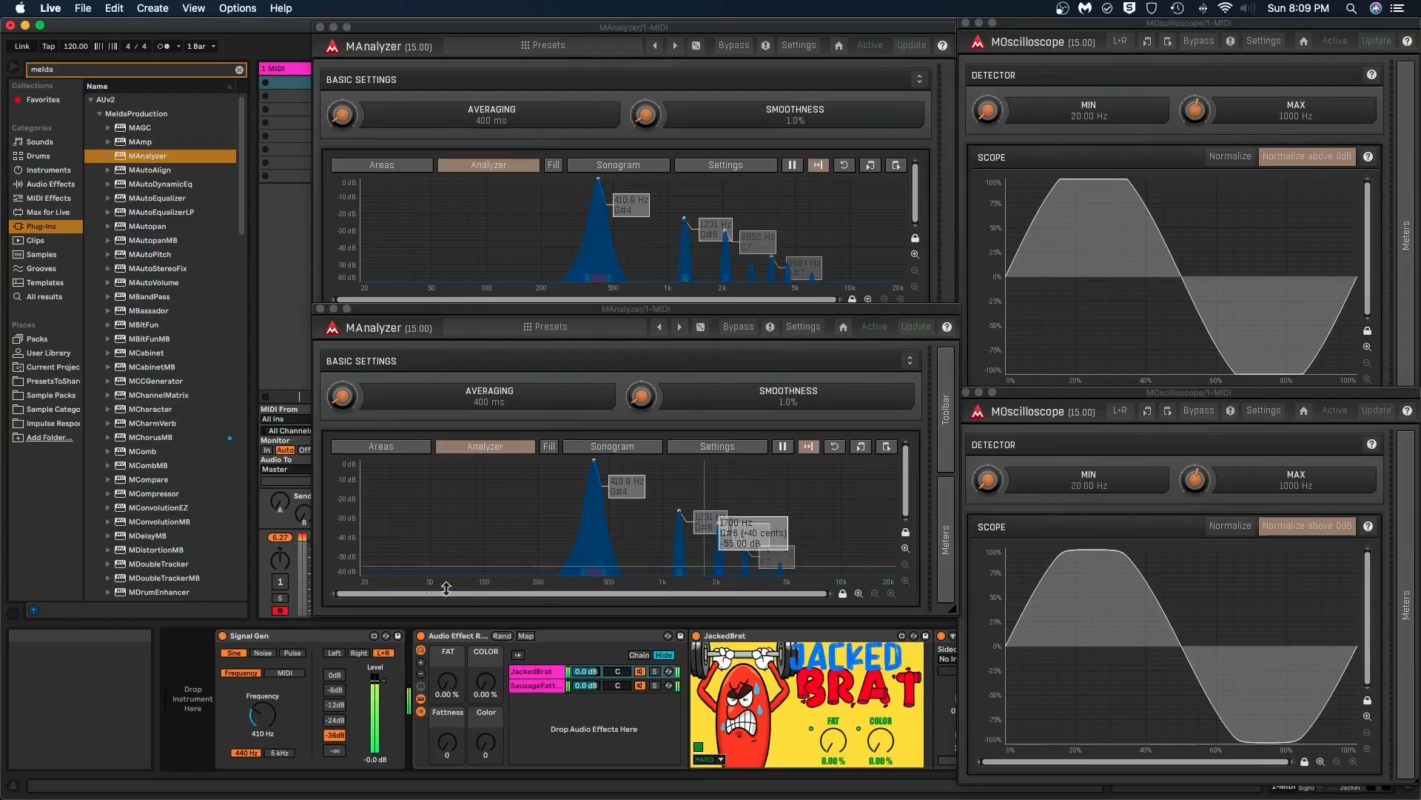
{"action": "left_click_drag", "start_coordinate": [271, 713], "coordinate": [271, 659]}
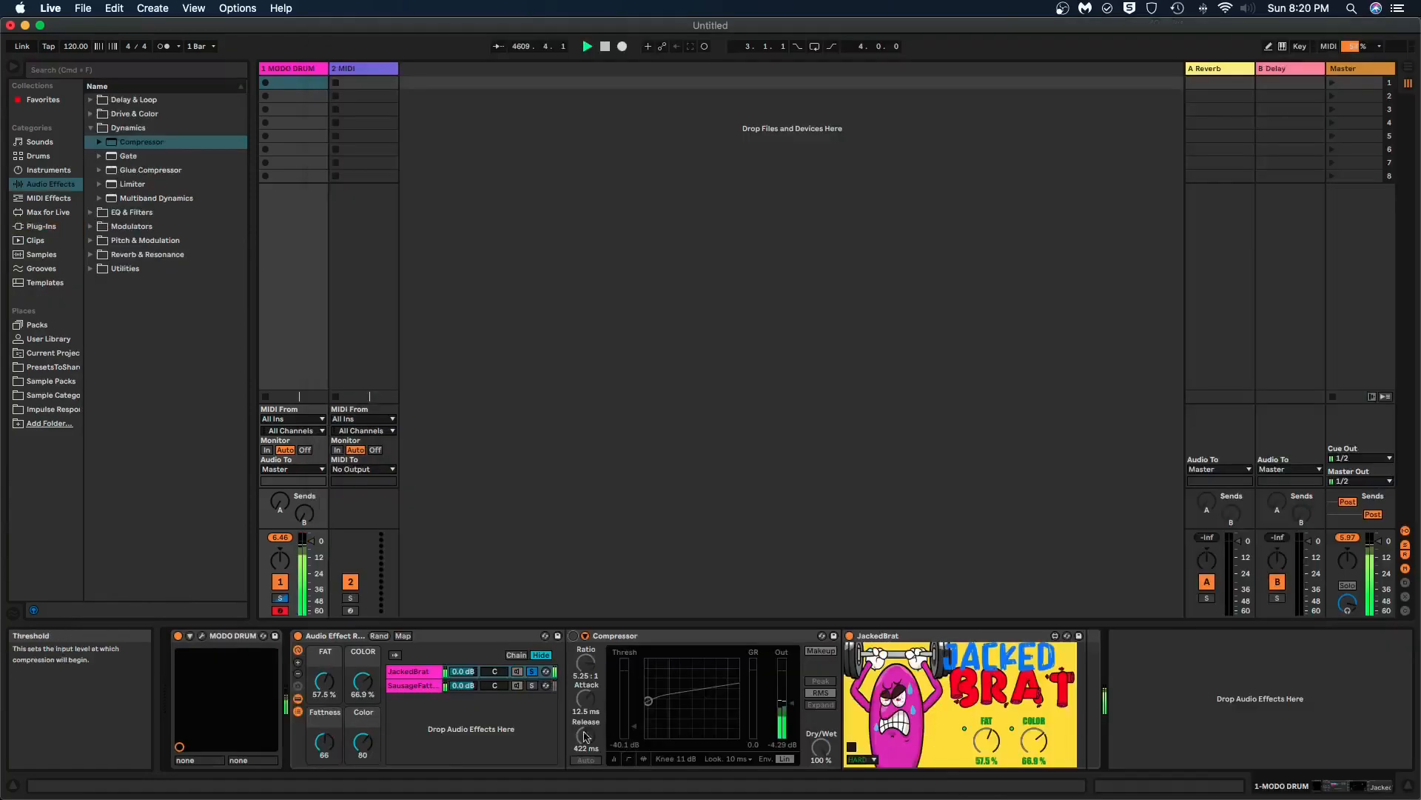
Step: Solo the SausageFattener chain and switch the solo back to the JackedBrat chain to compare their drum sound
{"action": "left_click", "coordinate": [533, 685]}
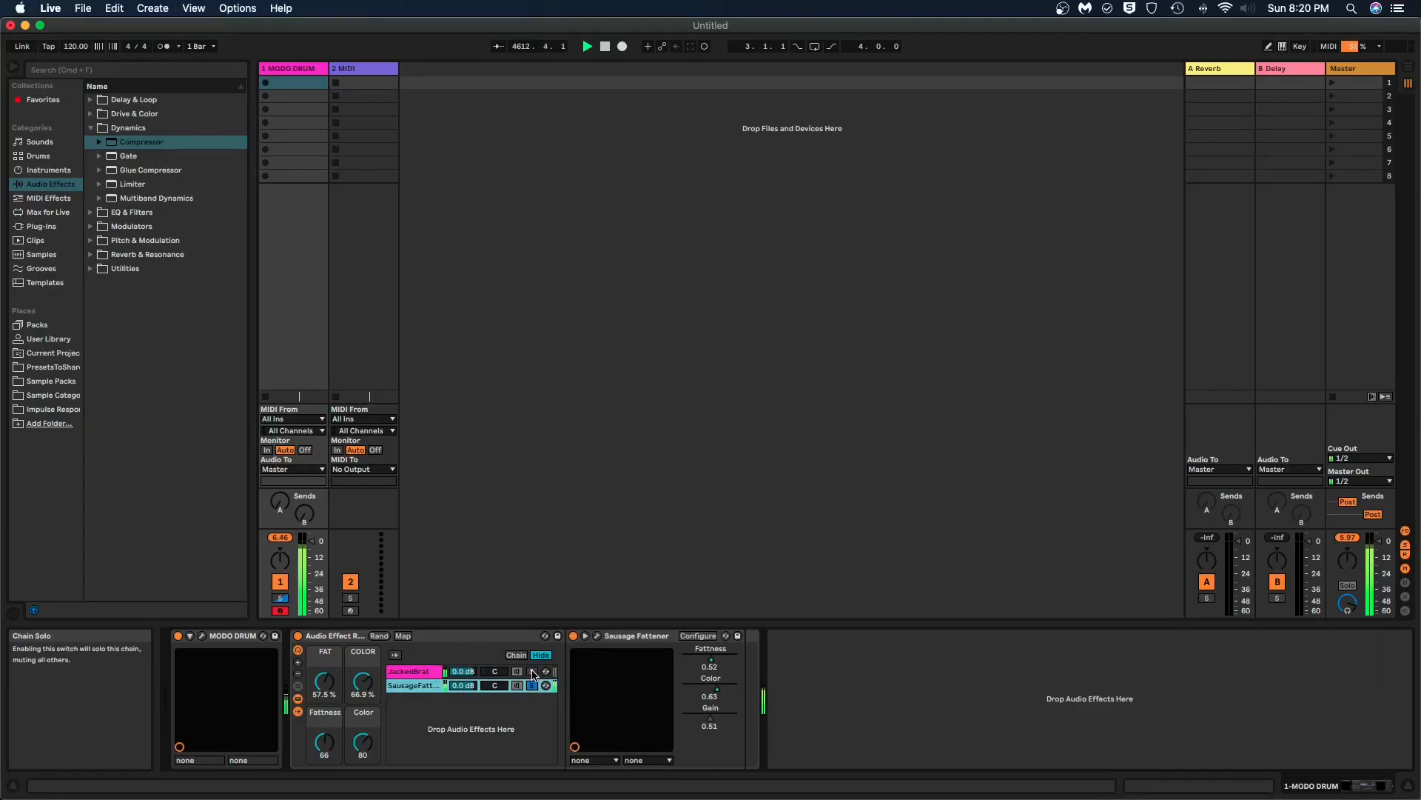
{"action": "left_click", "coordinate": [533, 671]}
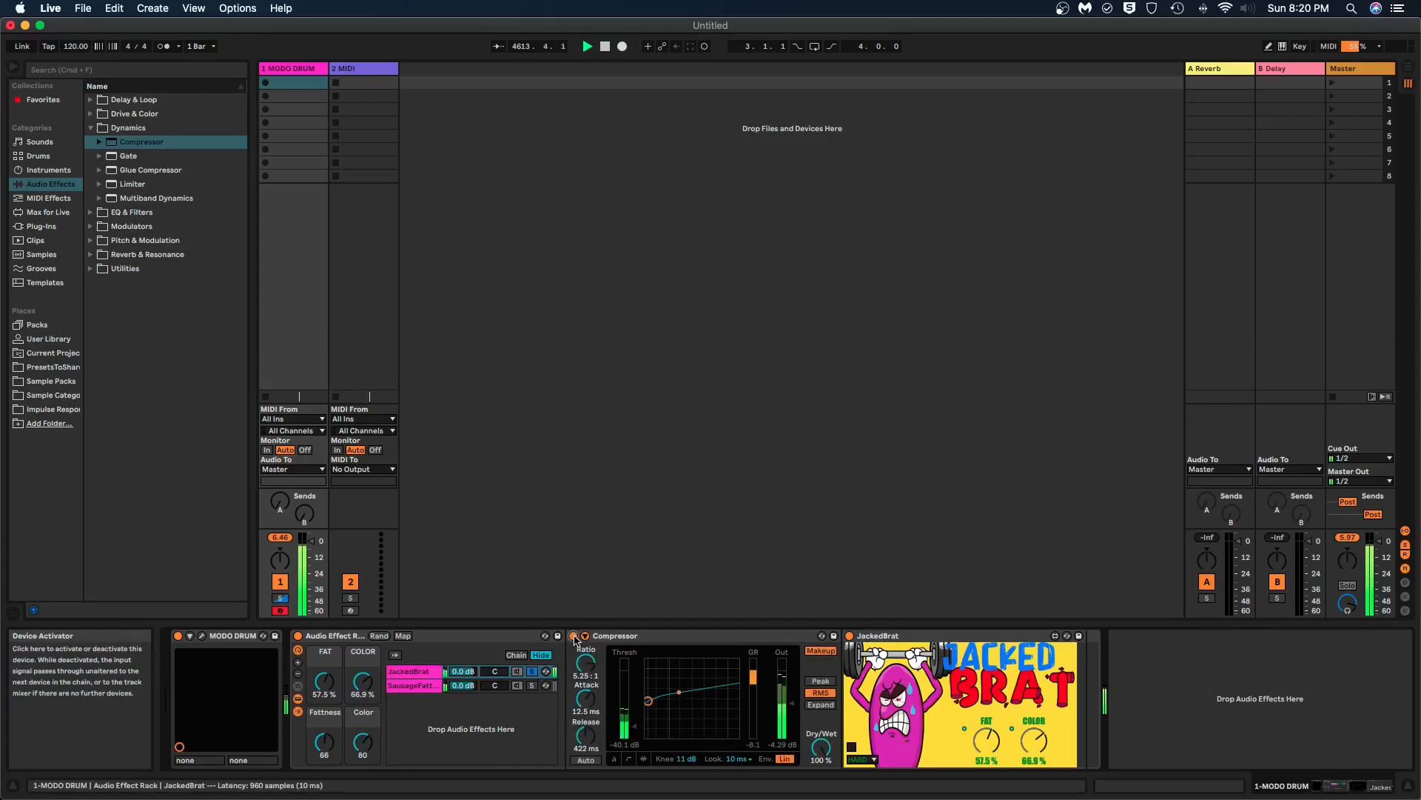
Step: Solo the SausageFattener chain, stop the Afrocuban Verse-1 104 groove in MODO DRUM and close its plug-in window
{"action": "left_click", "coordinate": [533, 686]}
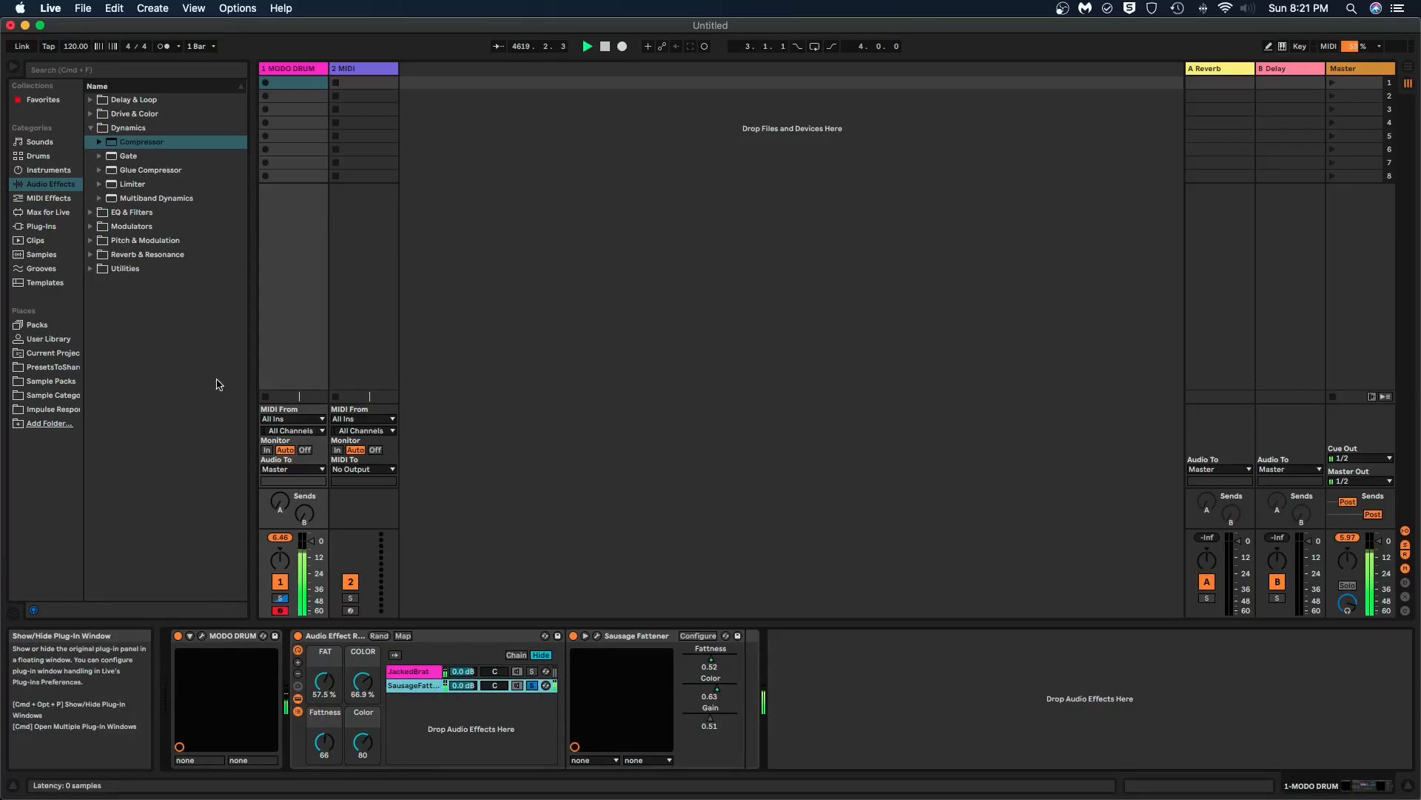
{"action": "left_click", "coordinate": [202, 635]}
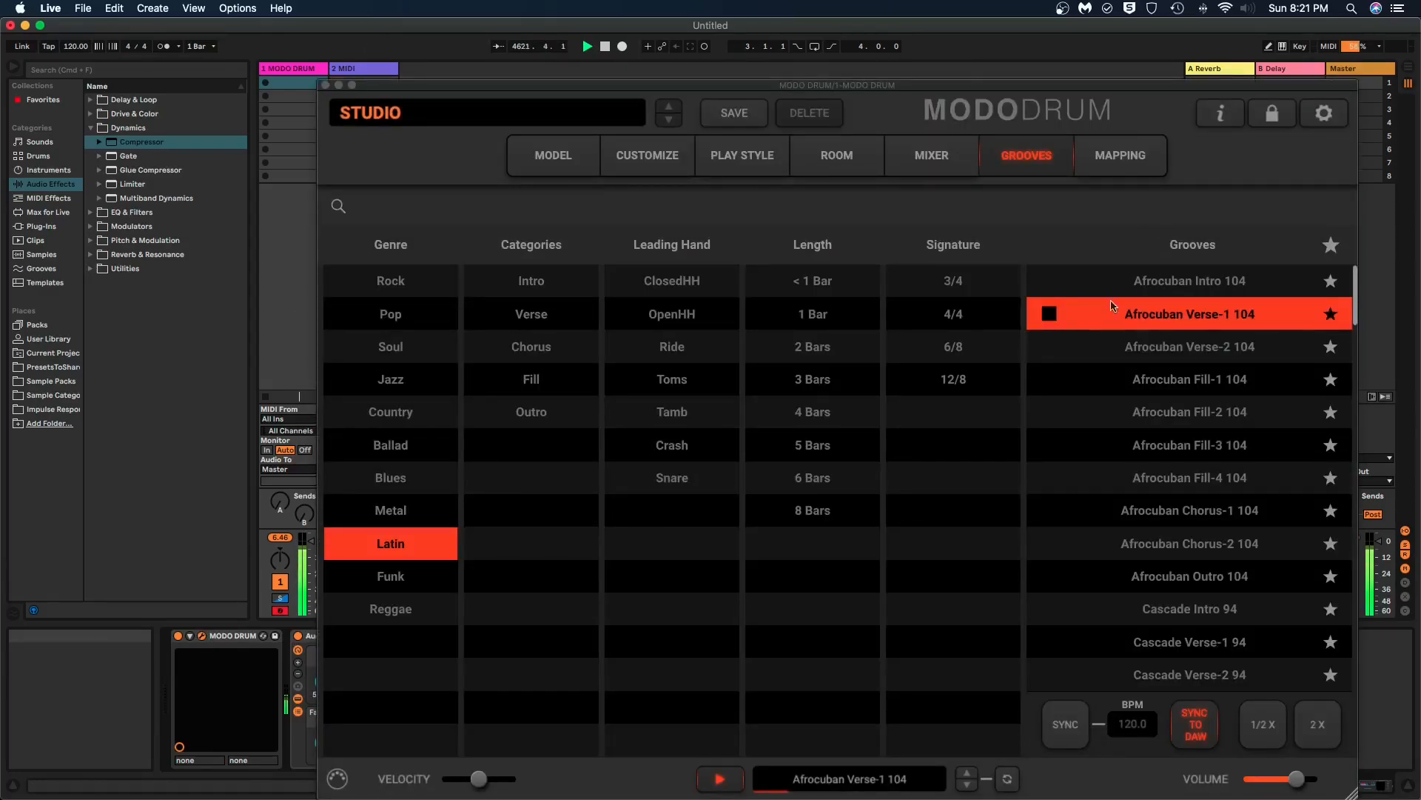
{"action": "left_click", "coordinate": [1049, 315]}
{"action": "left_click", "coordinate": [327, 85]}
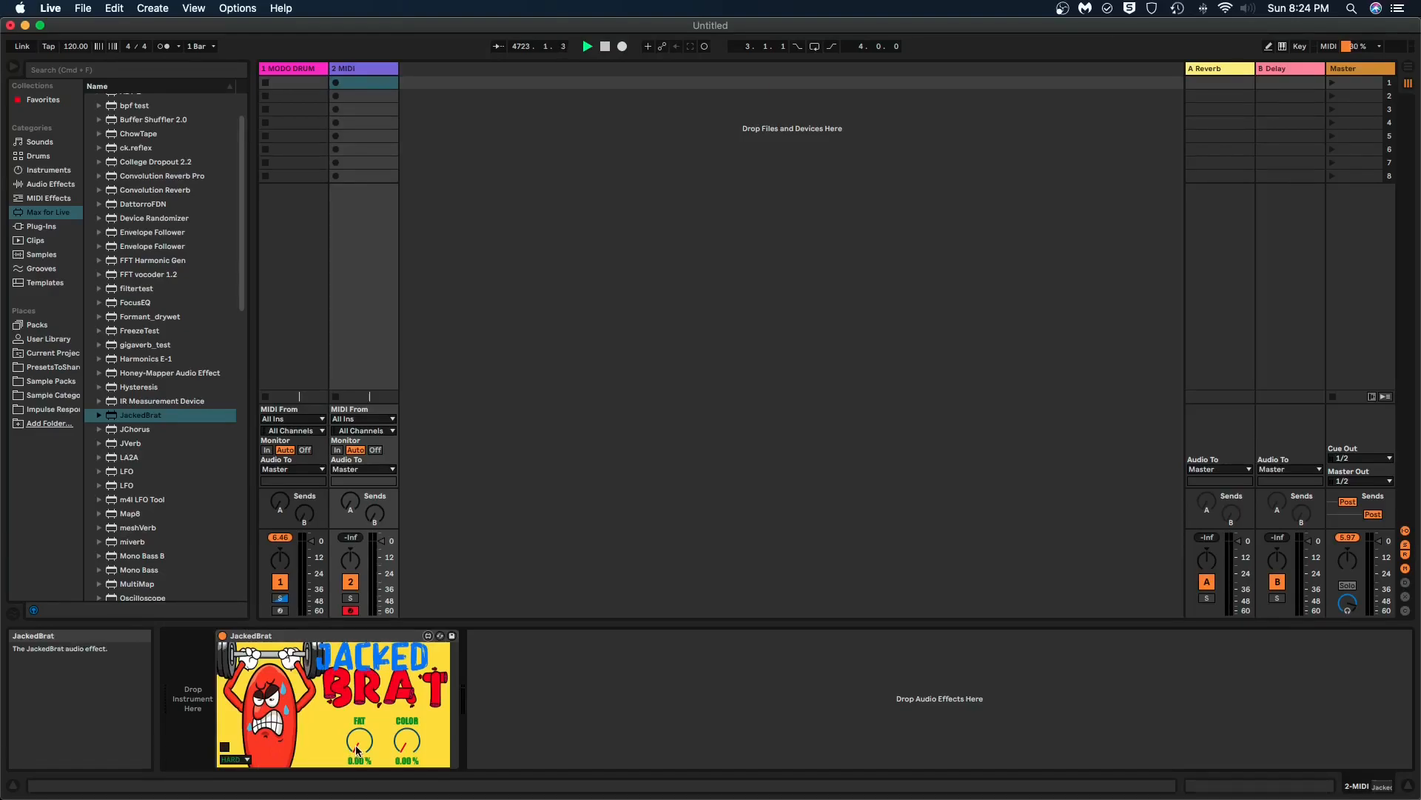
Step: Raise FAT to 100 % and lower it again on the MIDI track's JackedBrat, keeping COLOR at 0.00 %, to observe its graphic
{"action": "left_click_drag", "start_coordinate": [358, 748], "coordinate": [357, 694]}
{"action": "left_click_drag", "start_coordinate": [406, 740], "coordinate": [404, 792]}
{"action": "left_click_drag", "start_coordinate": [359, 738], "coordinate": [360, 667]}
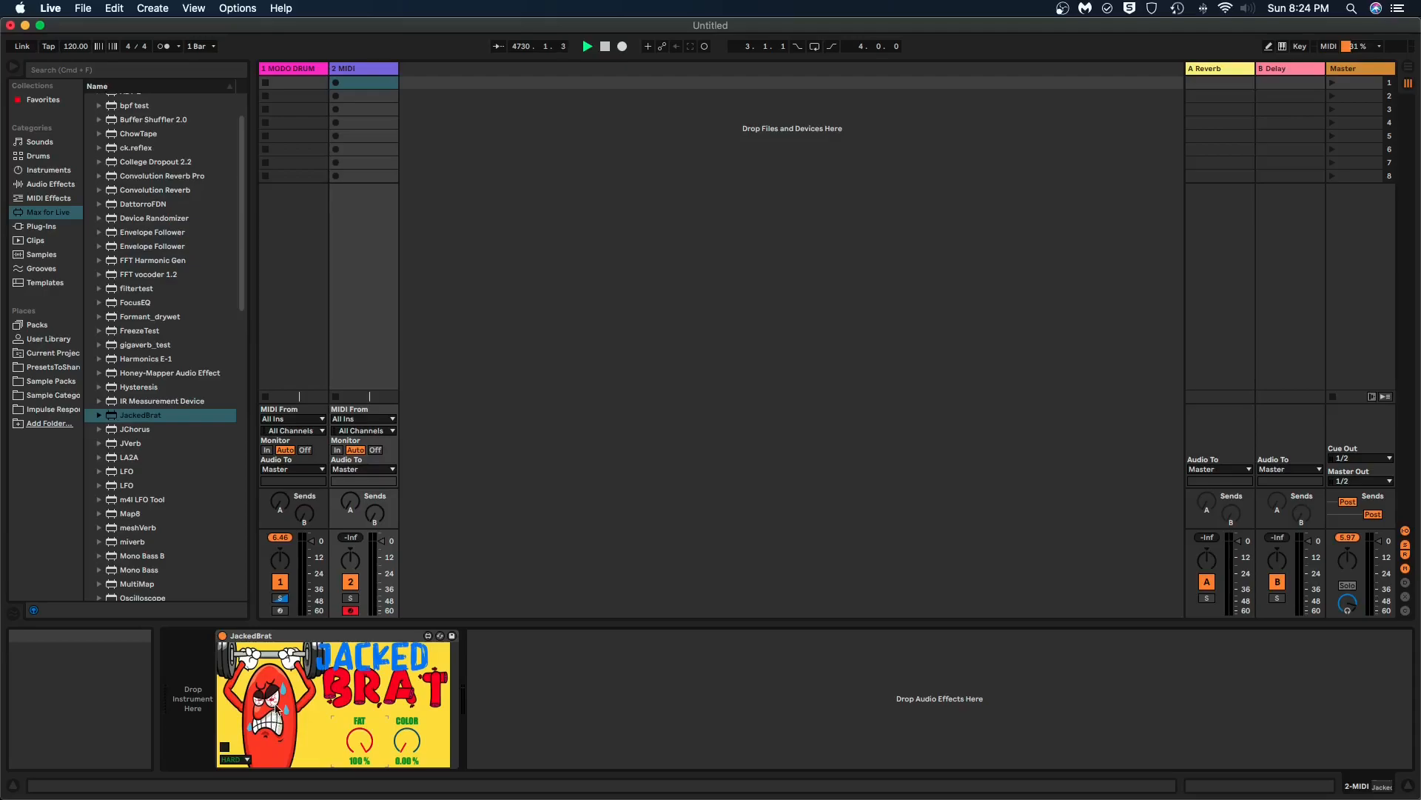
{"action": "left_click_drag", "start_coordinate": [359, 743], "coordinate": [360, 796]}
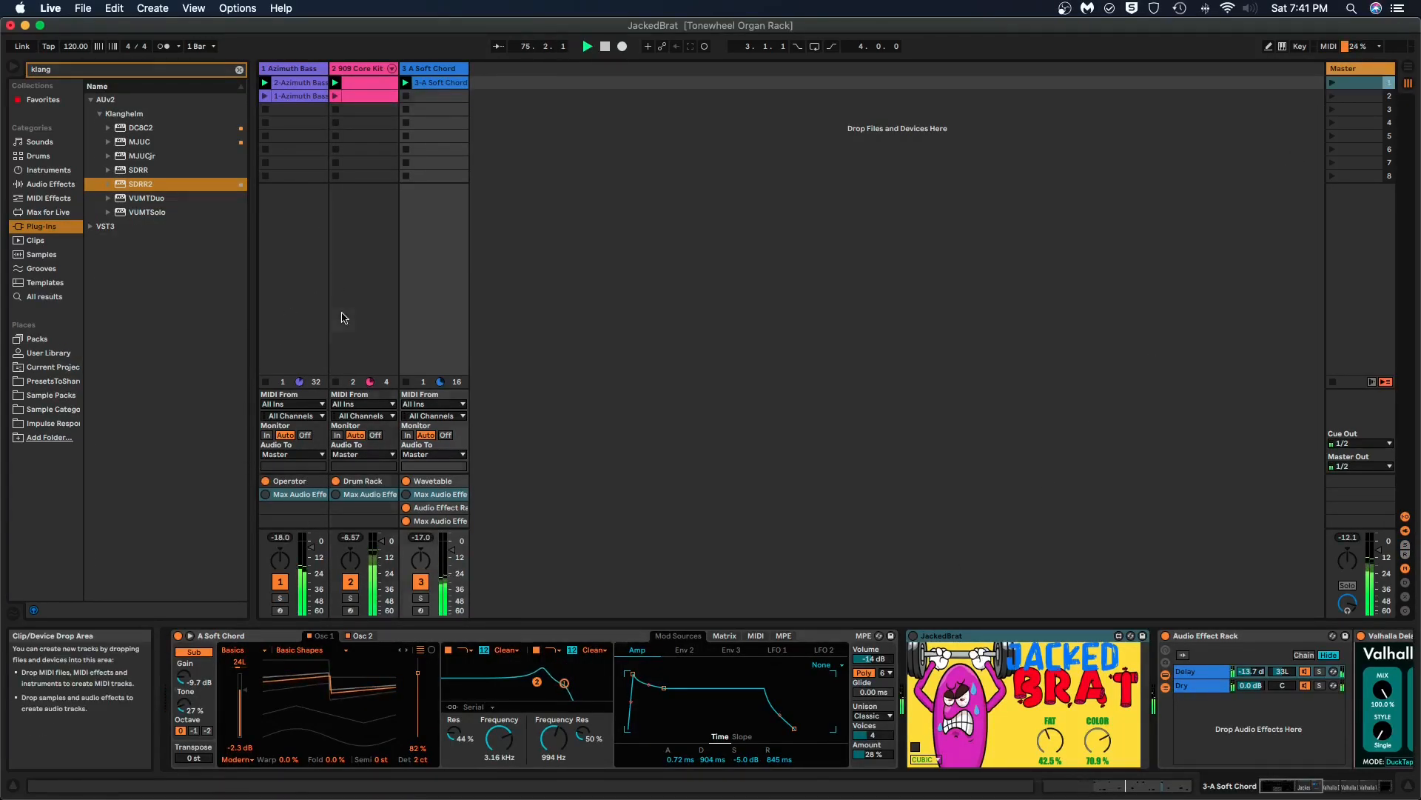
Step: Activate JackedBrat on the 909 Core Kit, Azimuth Bass and A Soft Chord tracks while the clips play
{"action": "left_click", "coordinate": [343, 314]}
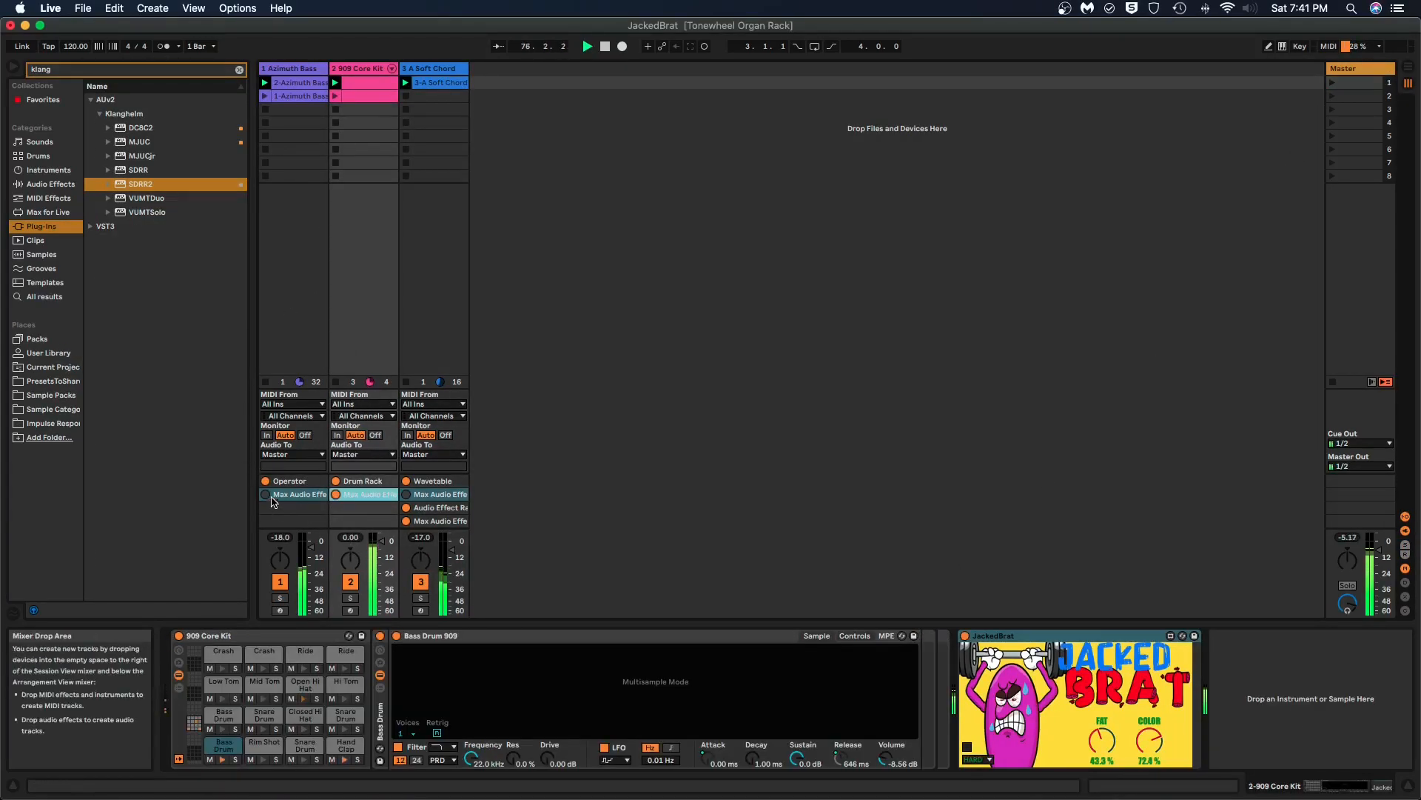
{"action": "left_click", "coordinate": [265, 494]}
{"action": "left_click", "coordinate": [407, 494]}
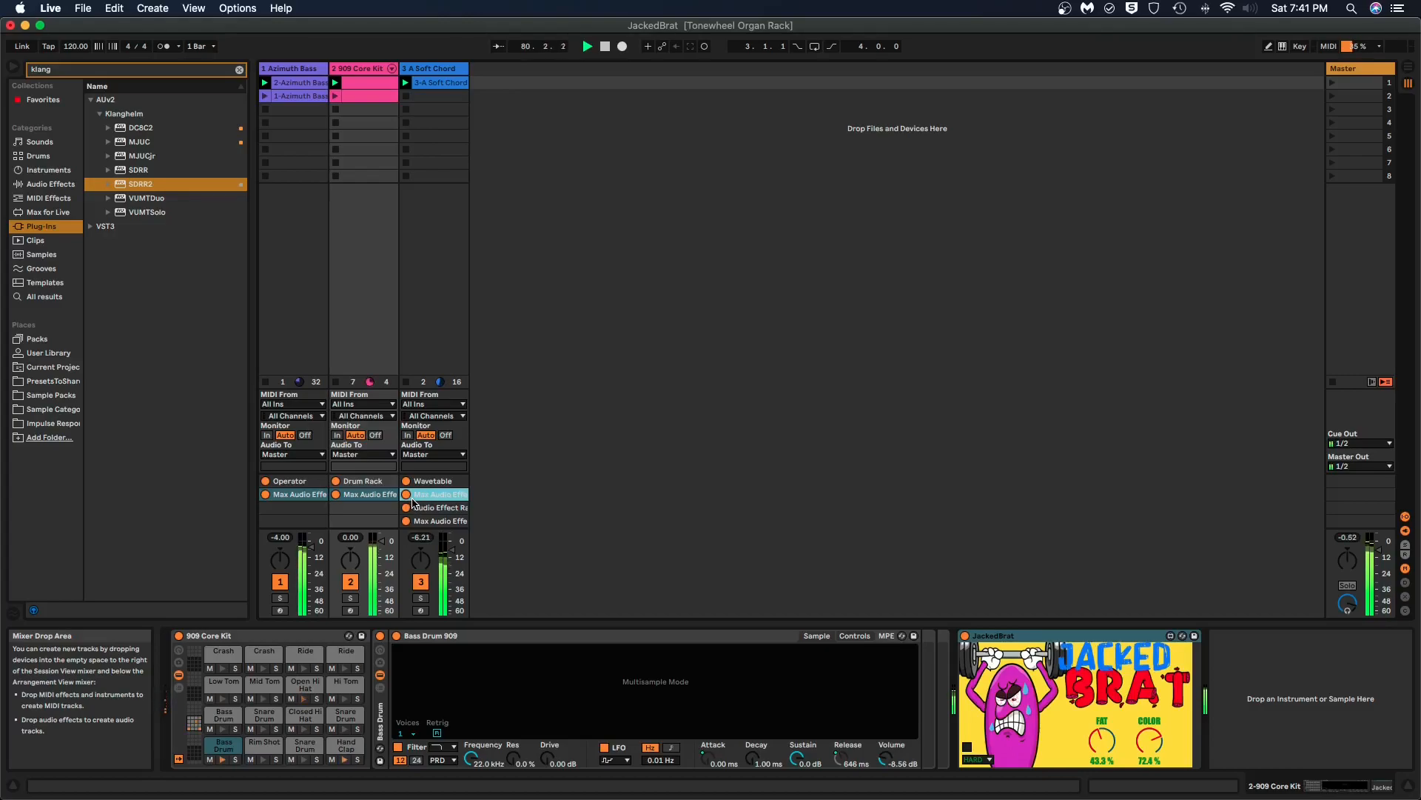
Step: Bypass JackedBrat on all three tracks and reactivate it to compare the mix with and without the effect
{"action": "left_click", "coordinate": [266, 495]}
{"action": "left_click", "coordinate": [336, 494]}
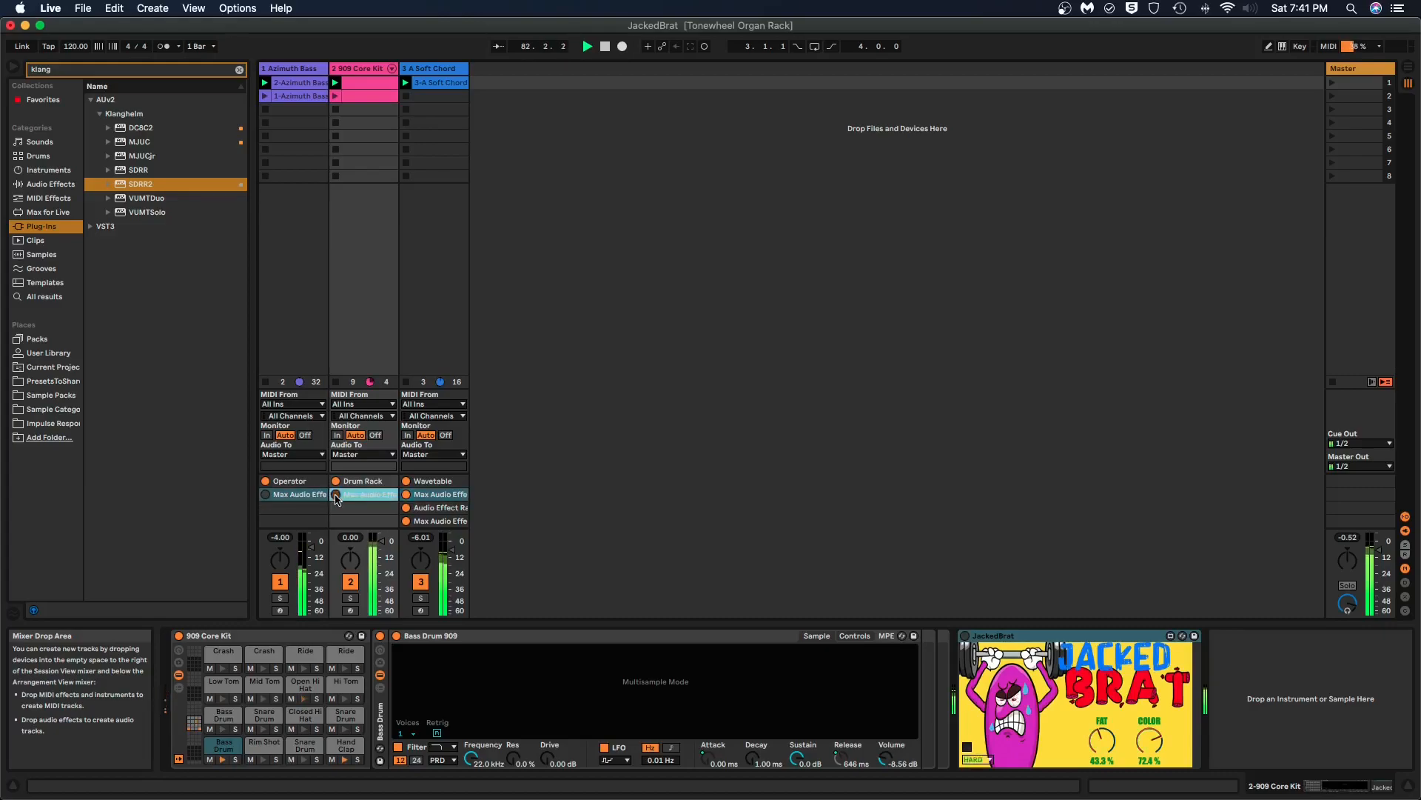
{"action": "left_click", "coordinate": [407, 494]}
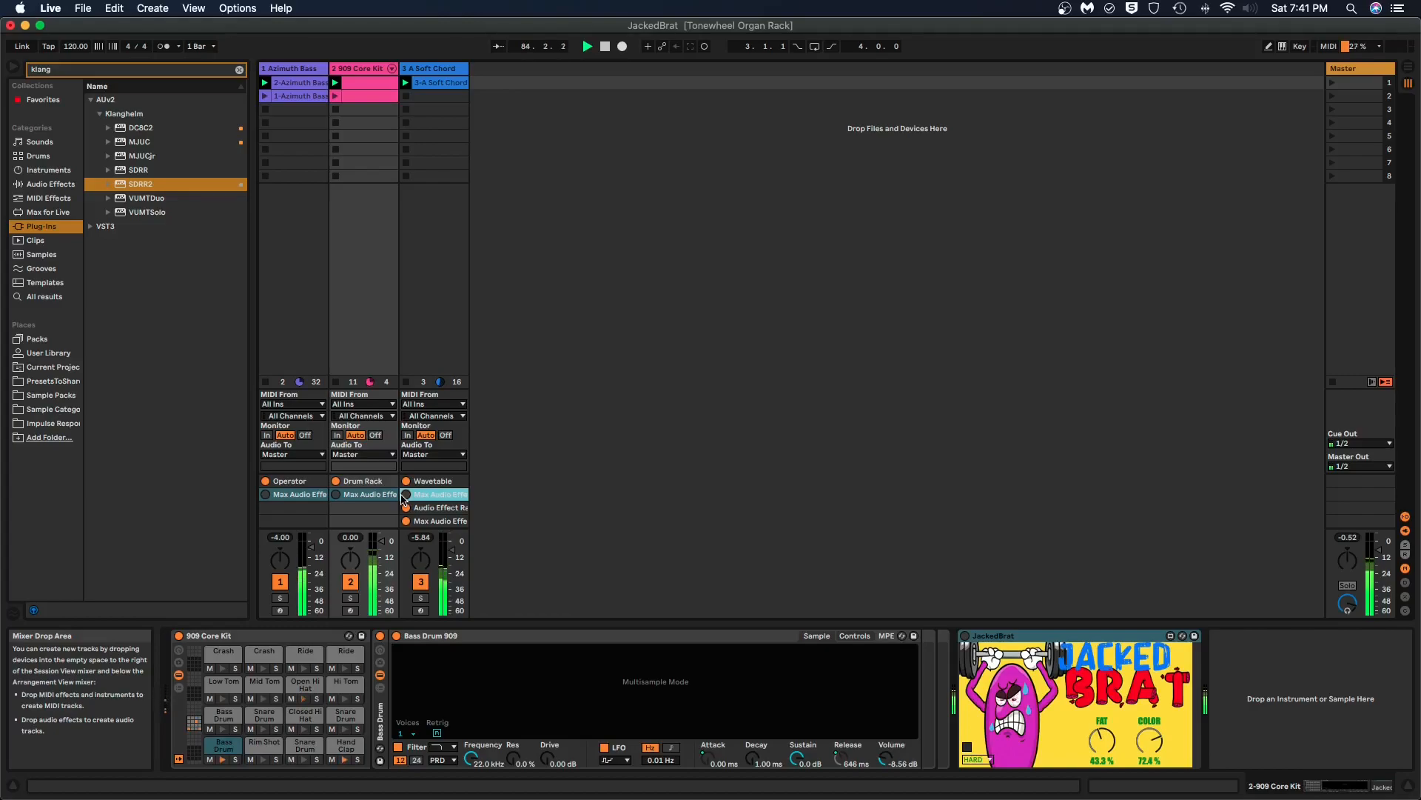
{"action": "left_click", "coordinate": [406, 495]}
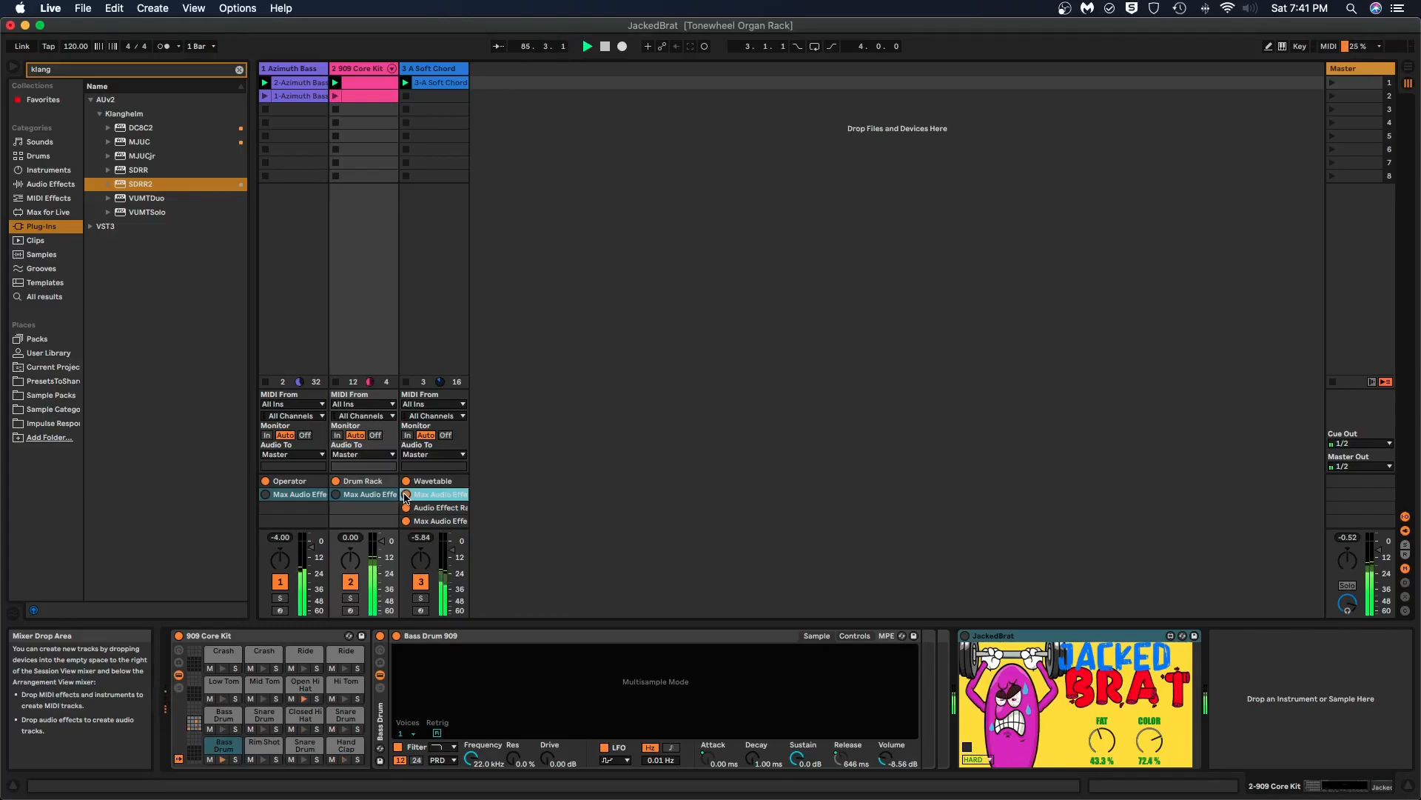
{"action": "left_click", "coordinate": [265, 494]}
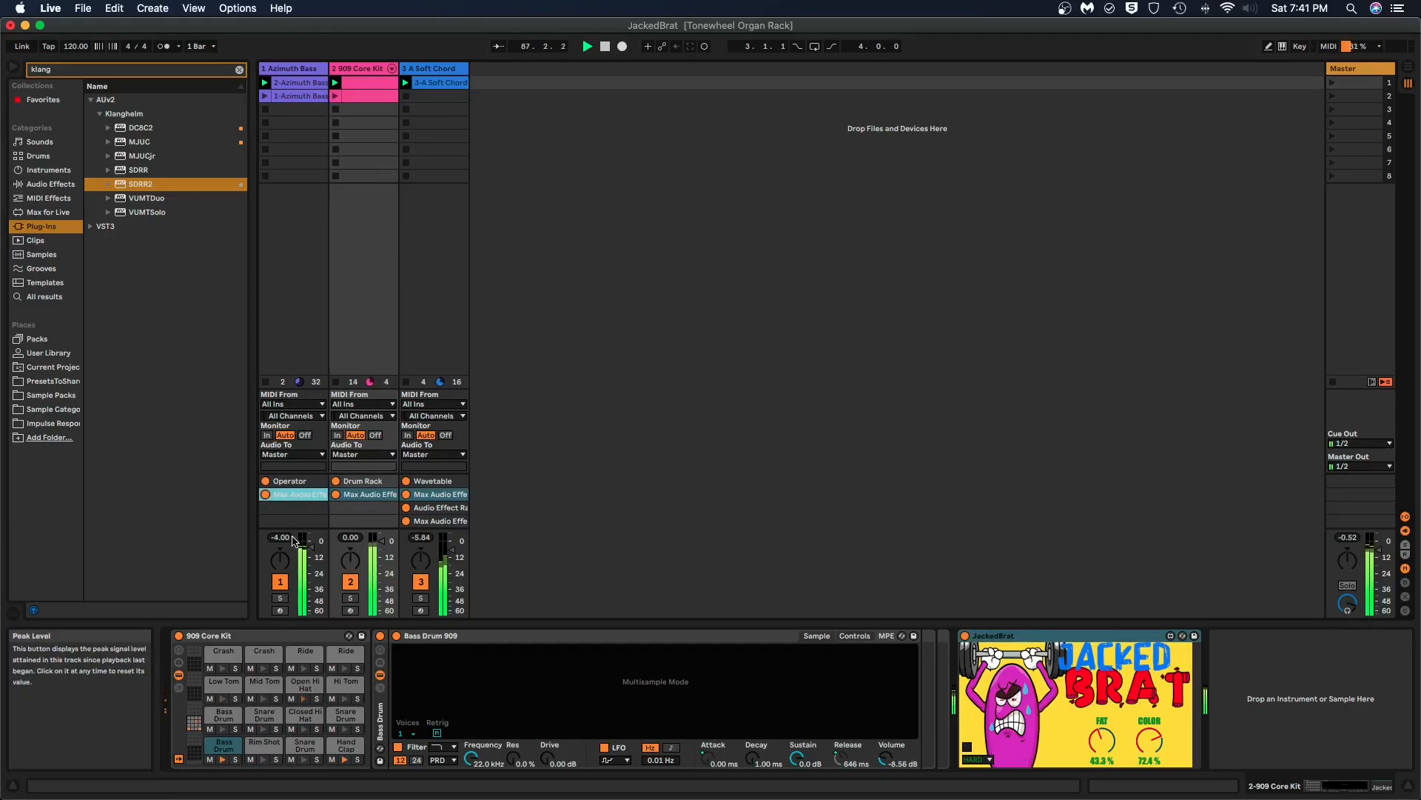
Step: Show the Azimuth Bass, 909 Core Kit and A Soft Chord device chains in turn to inspect each JackedBrat's settings
{"action": "left_click", "coordinate": [370, 255]}
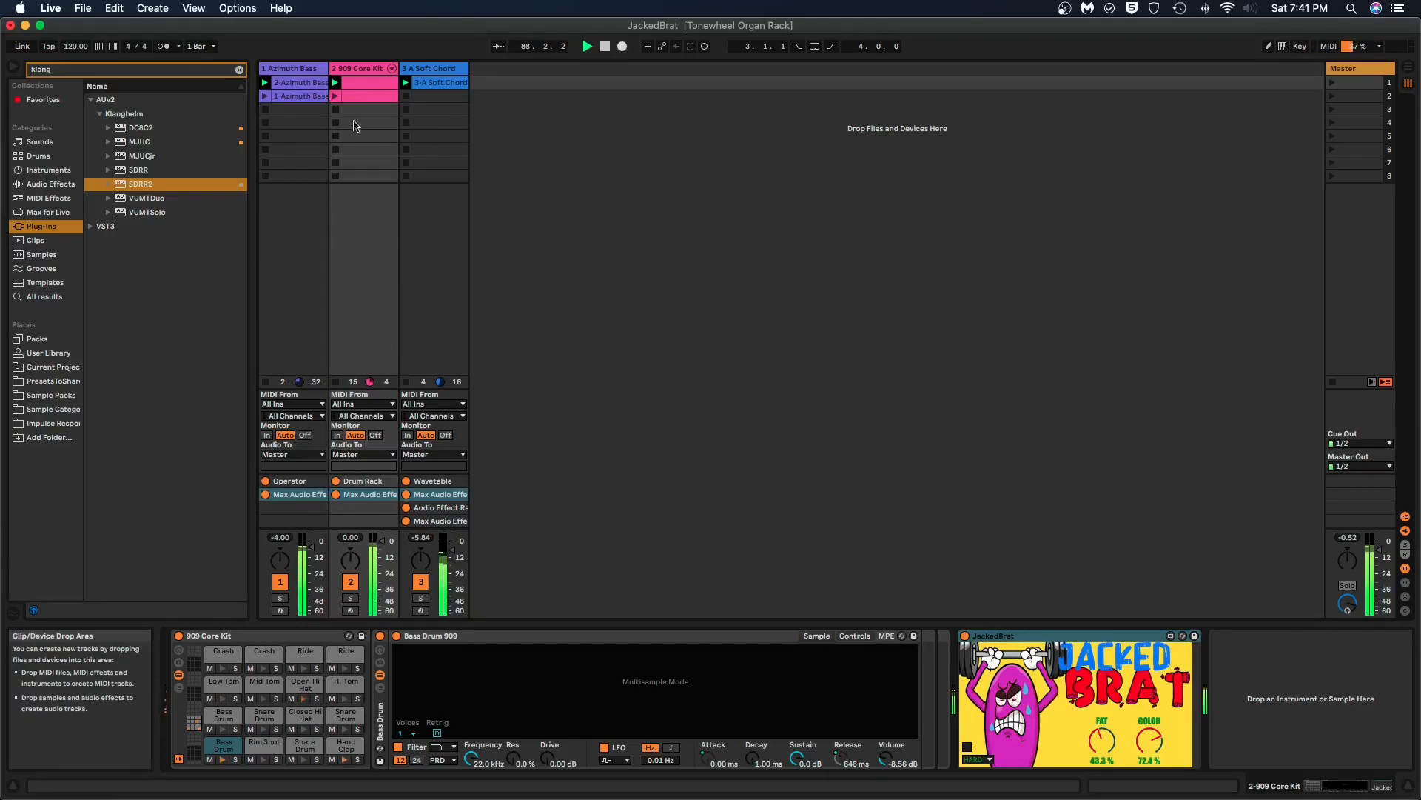
{"action": "left_click", "coordinate": [278, 69]}
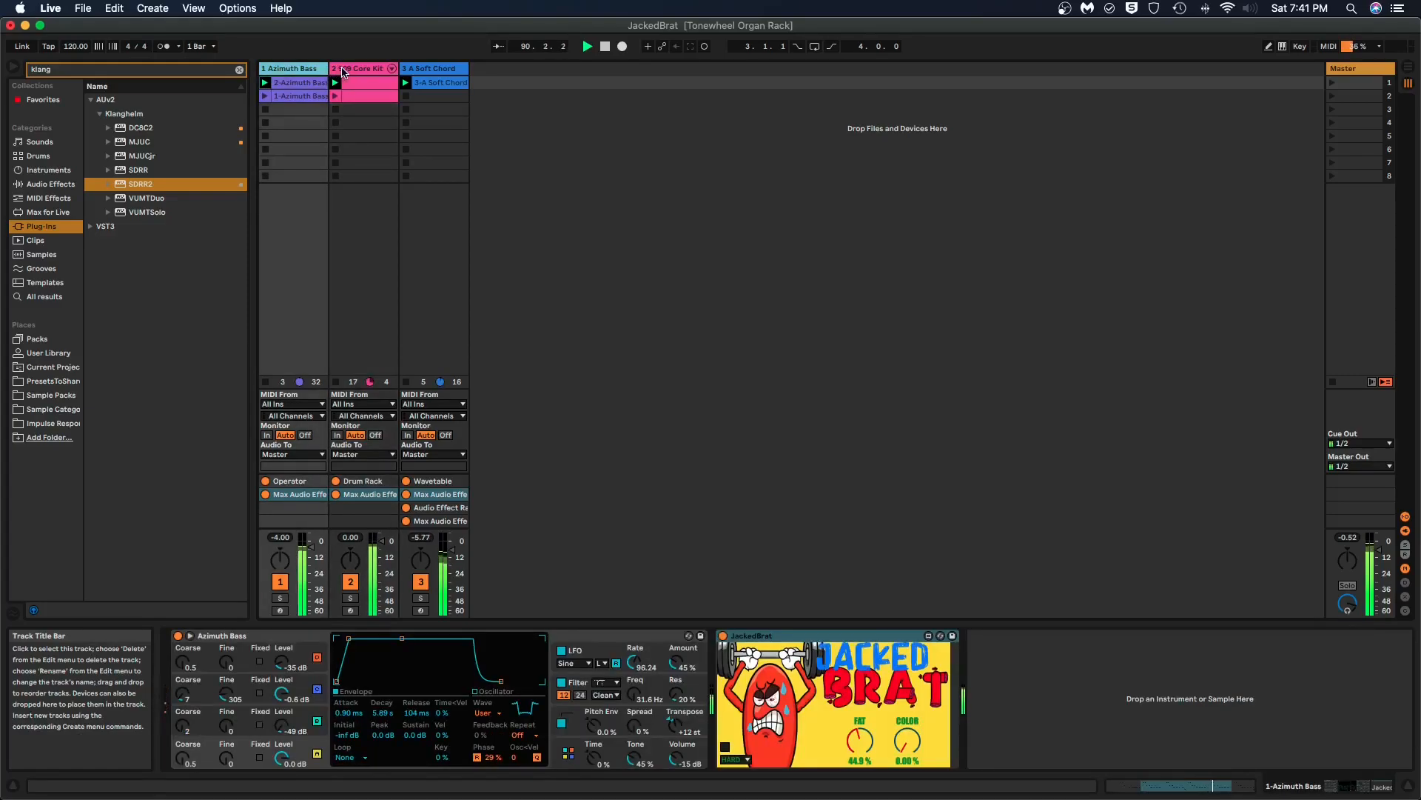
{"action": "left_click", "coordinate": [343, 69]}
{"action": "left_click", "coordinate": [425, 69]}
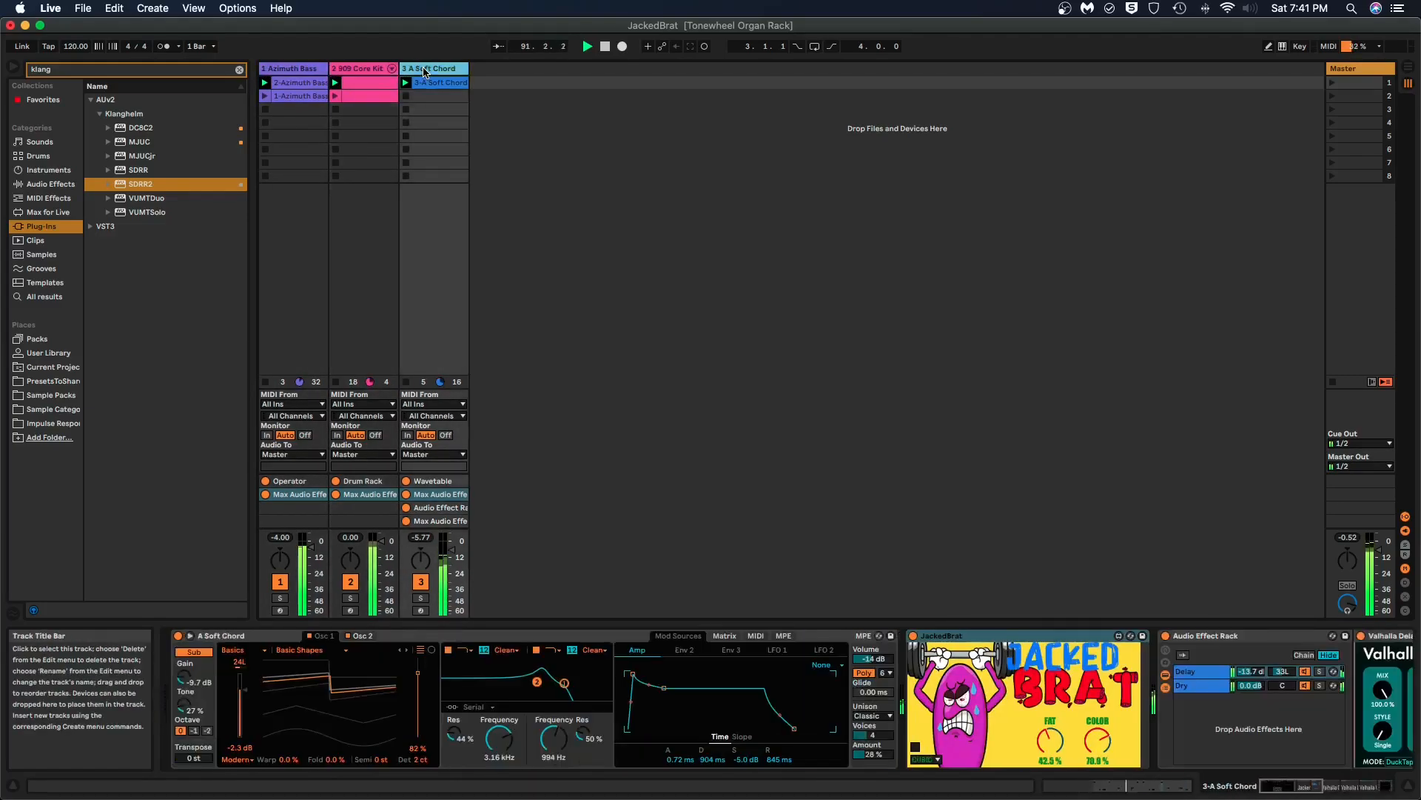